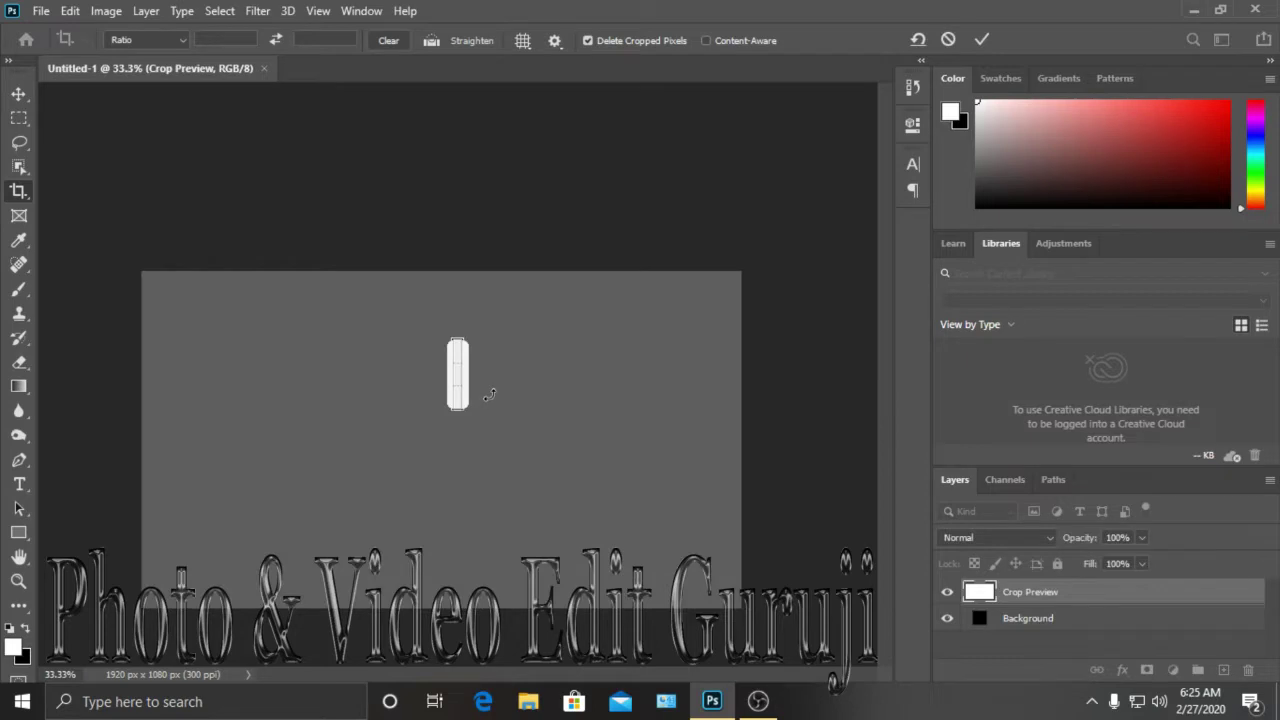
Add a Solid Color fill layer in light blue #7b89f6 and delete the white Background layer
{"action": "key", "text": "Escape"}
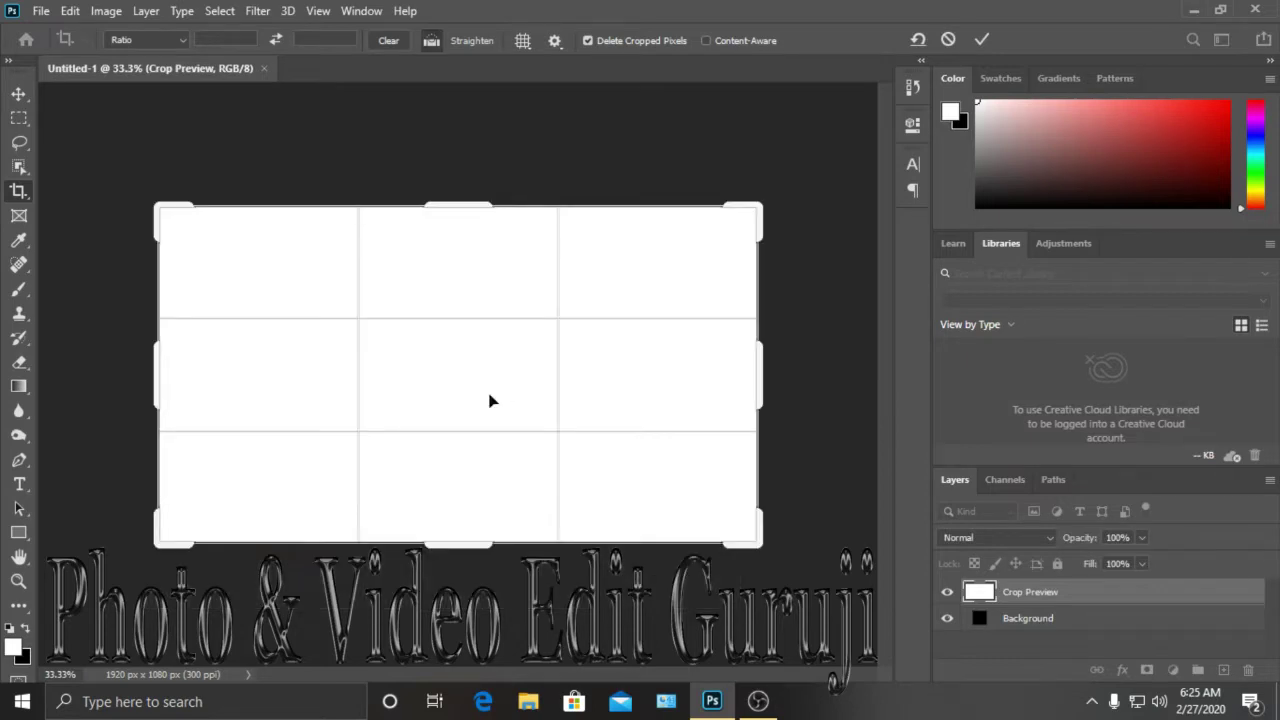
{"action": "left_click", "coordinate": [19, 95]}
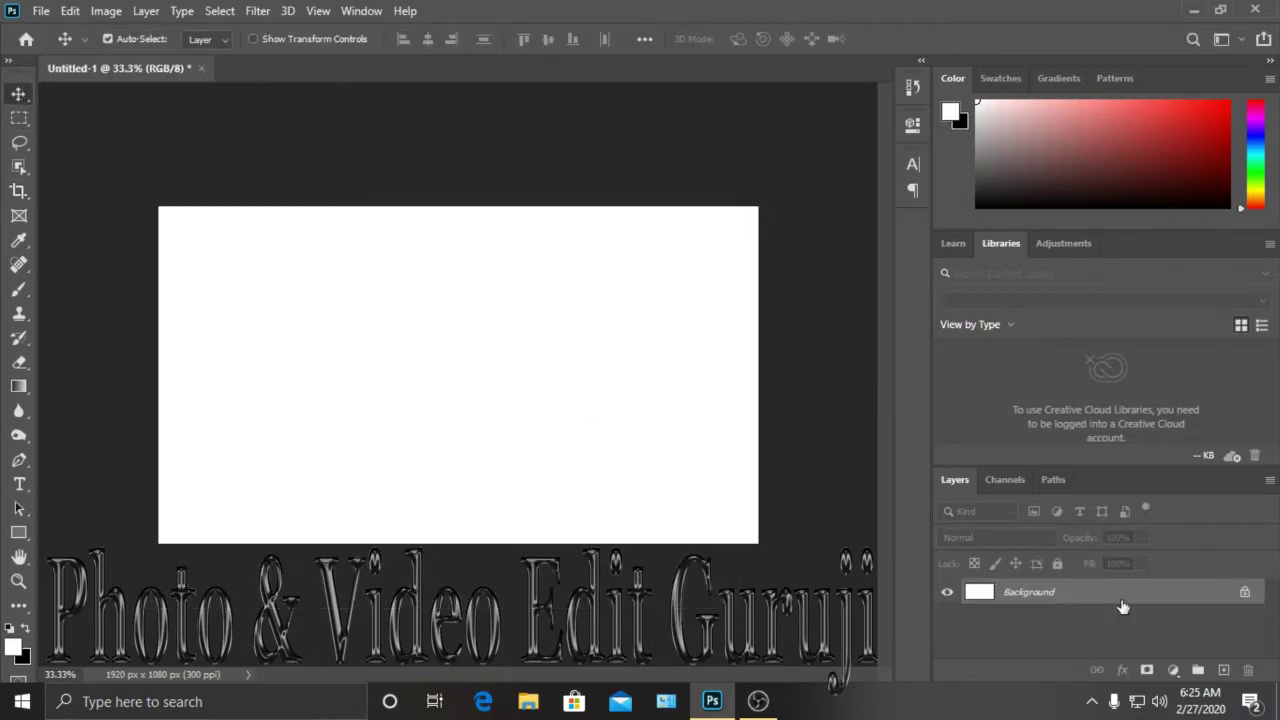
{"action": "left_click", "coordinate": [1173, 669]}
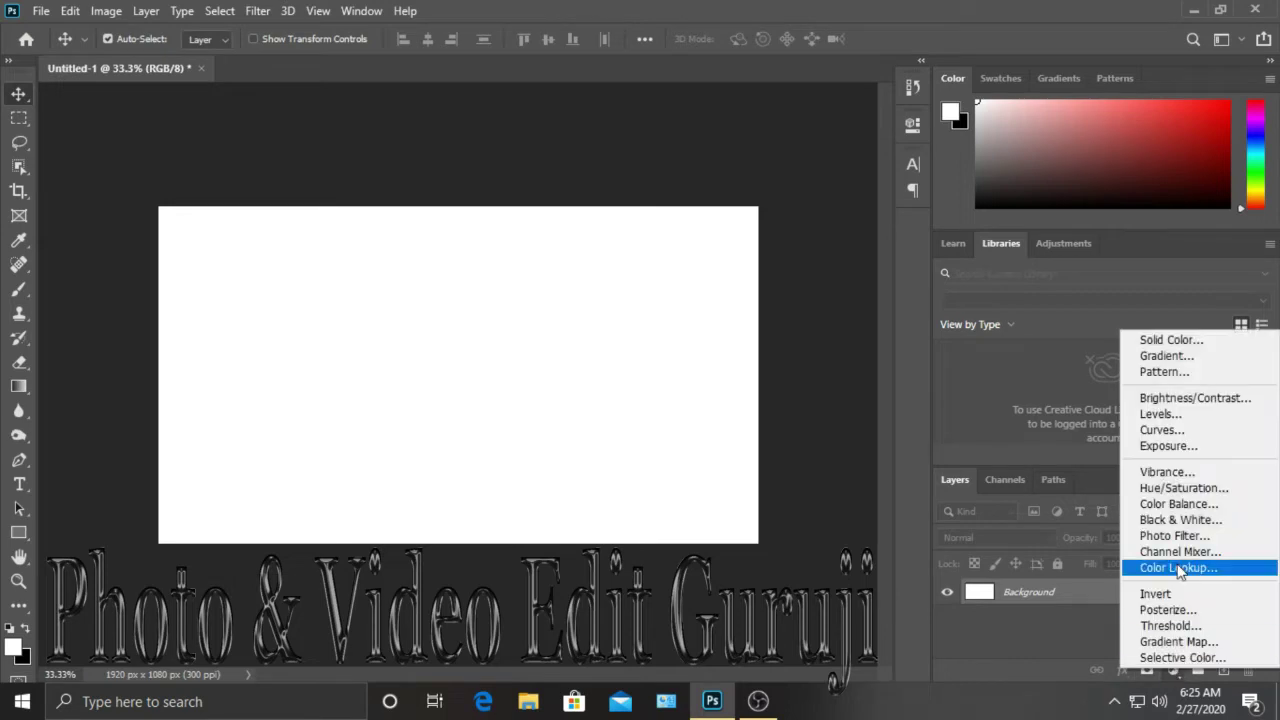
{"action": "left_click", "coordinate": [1180, 342]}
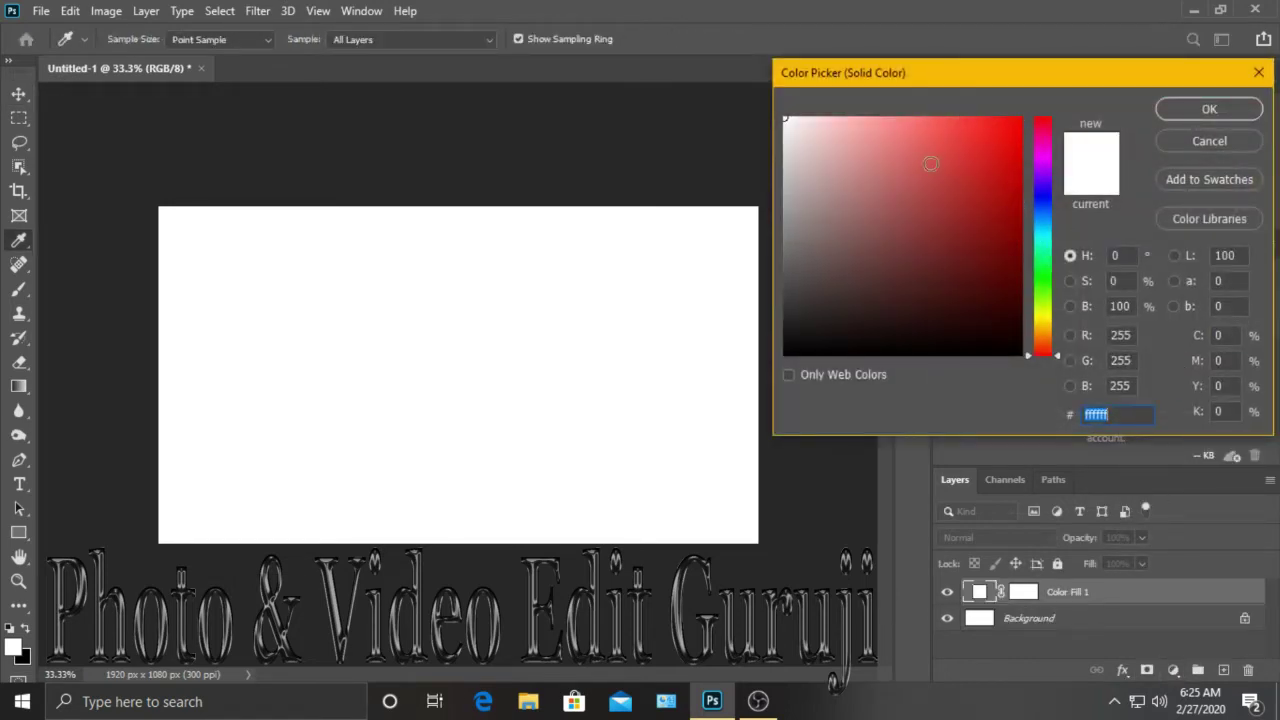
{"action": "left_click", "coordinate": [877, 124]}
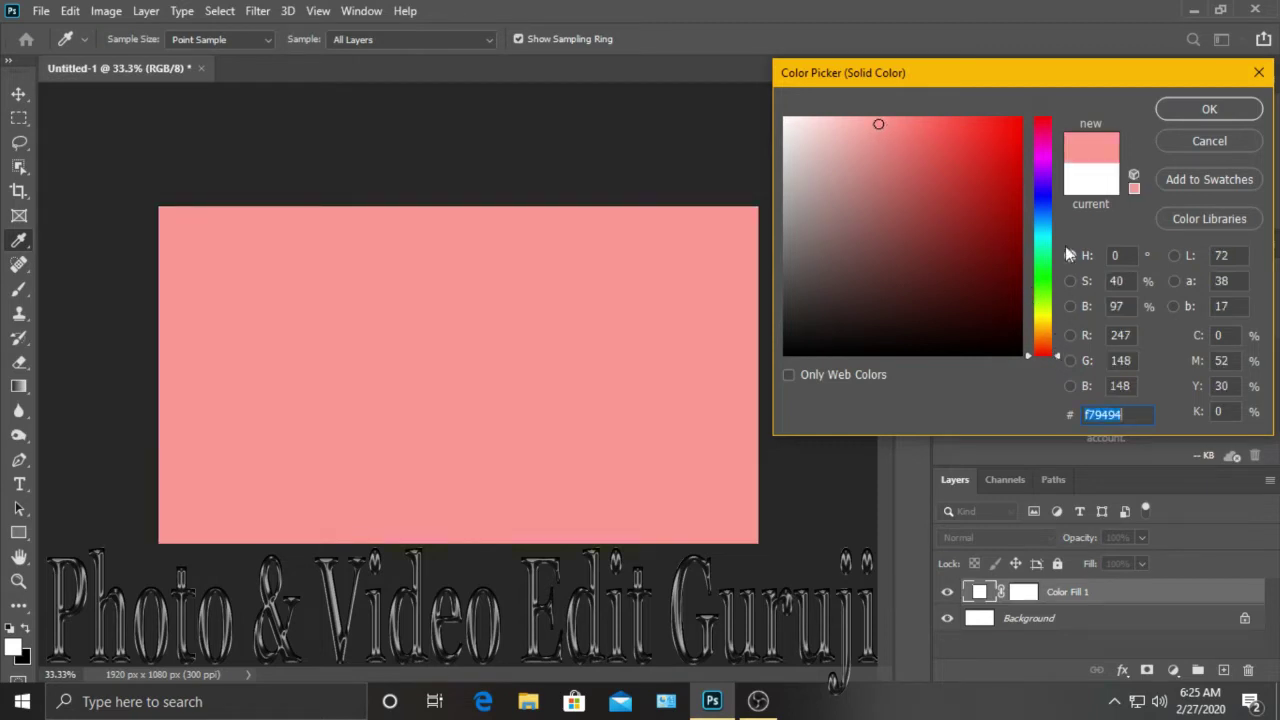
{"action": "left_click_drag", "start_coordinate": [1058, 345], "coordinate": [1059, 201]}
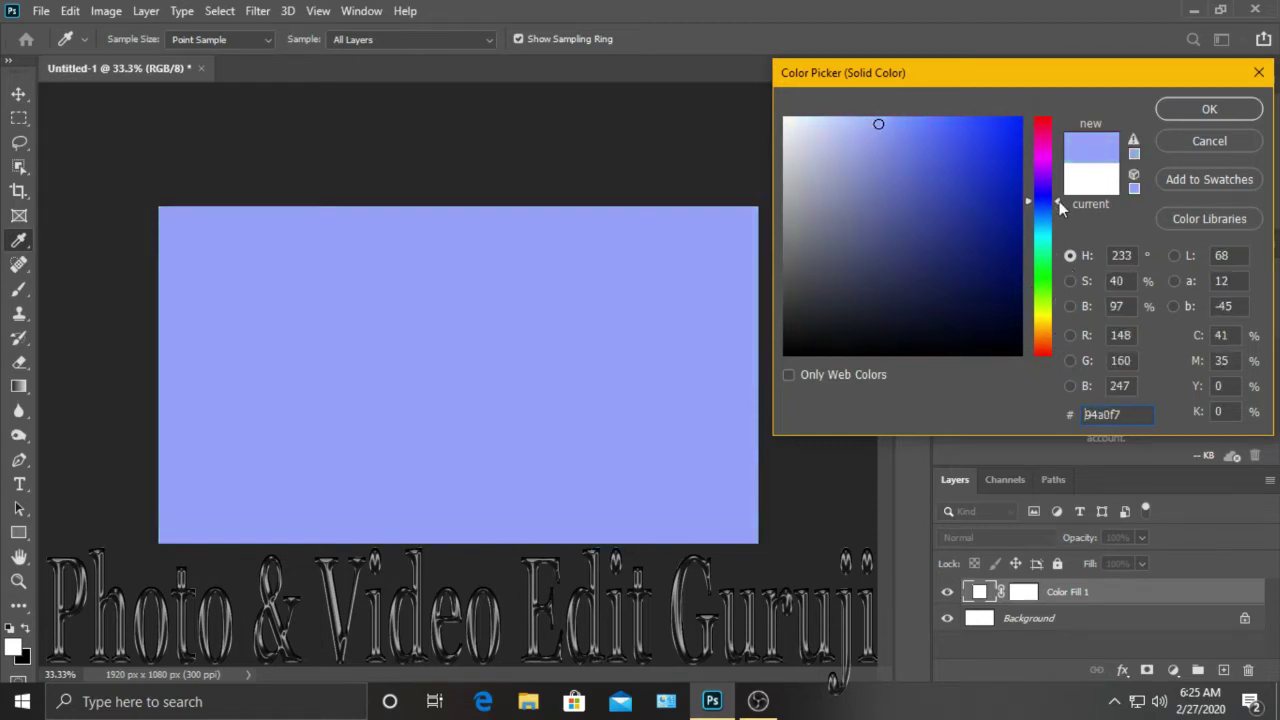
{"action": "left_click", "coordinate": [921, 129]}
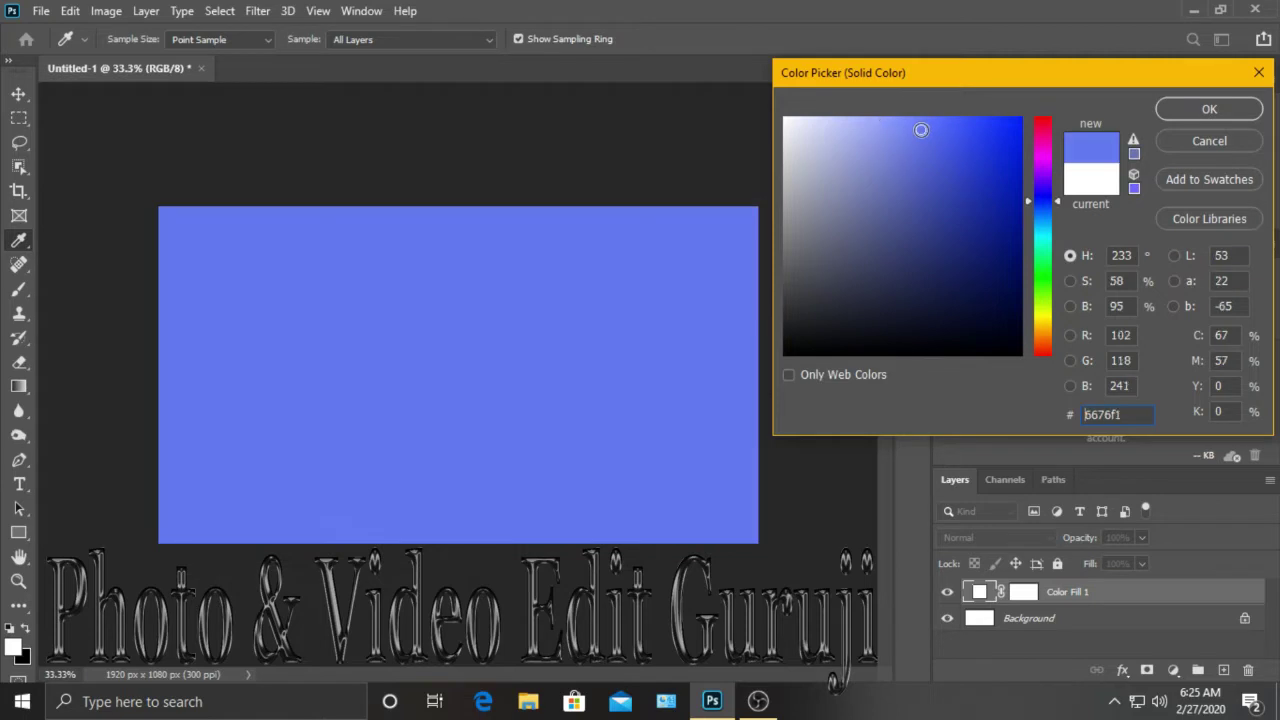
{"action": "left_click_drag", "start_coordinate": [918, 128], "coordinate": [903, 125]}
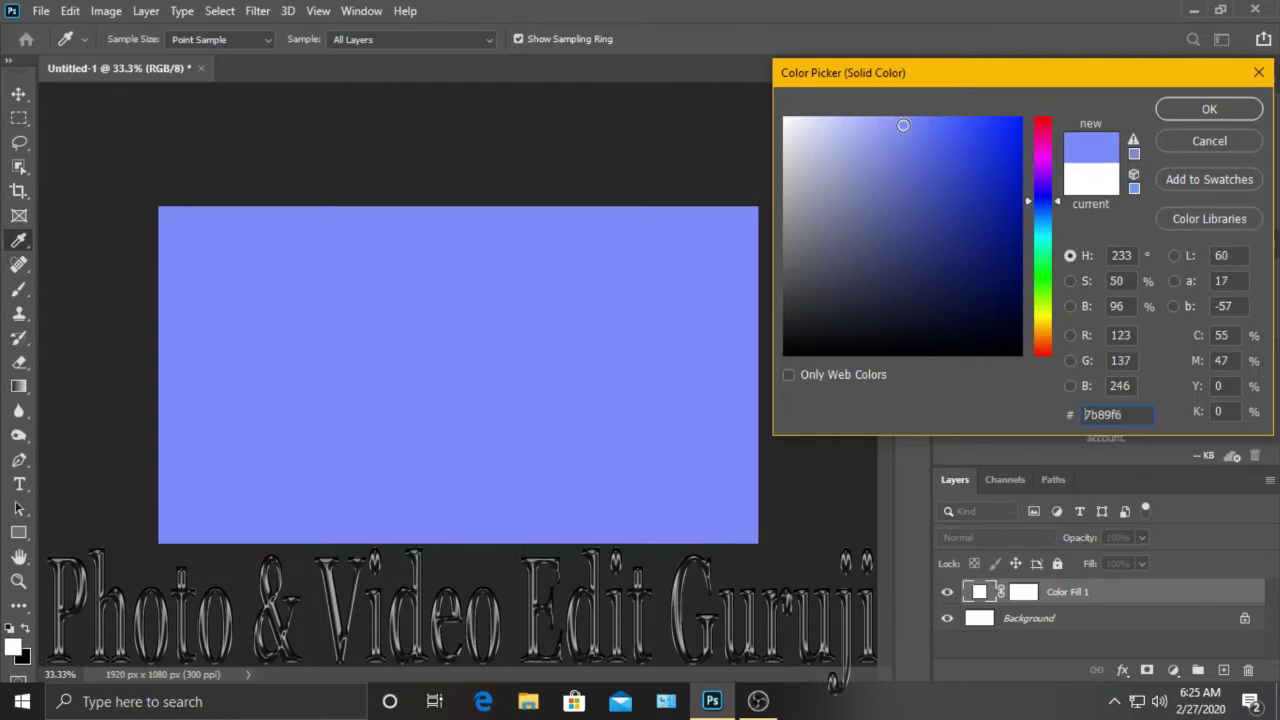
{"action": "left_click", "coordinate": [1205, 109]}
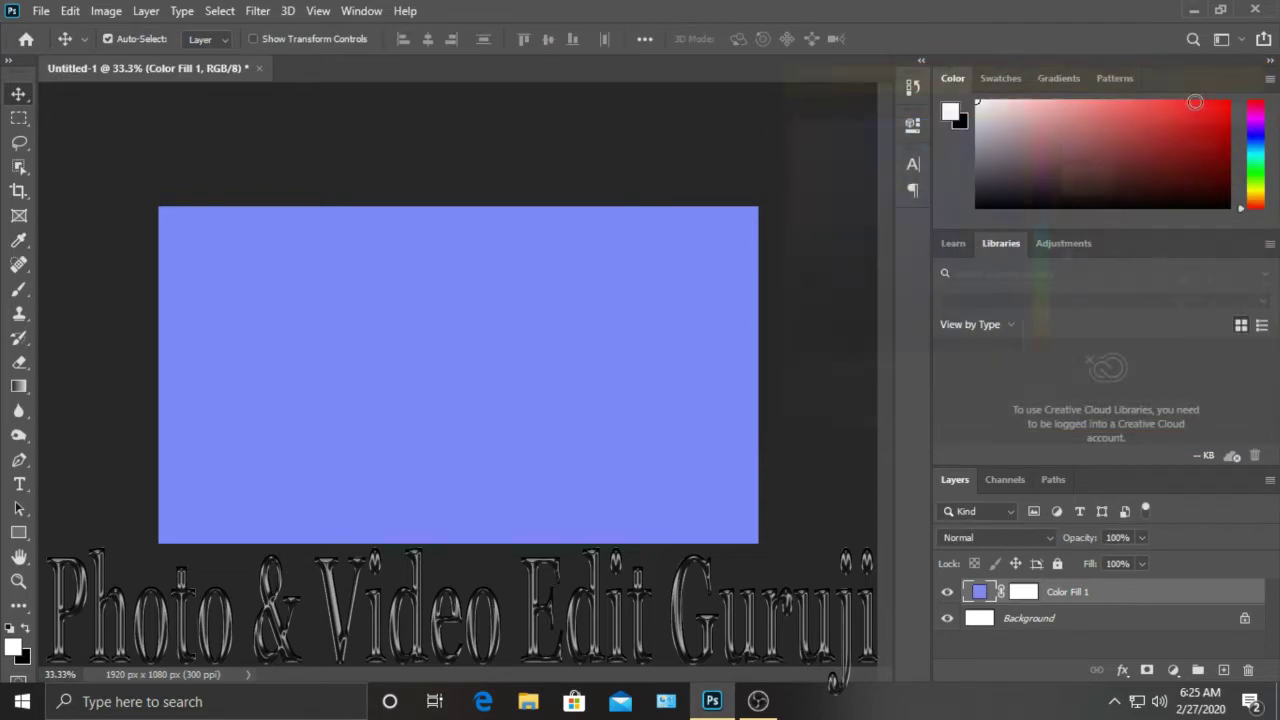
{"action": "left_click", "coordinate": [1030, 620]}
{"action": "left_click", "coordinate": [1248, 670]}
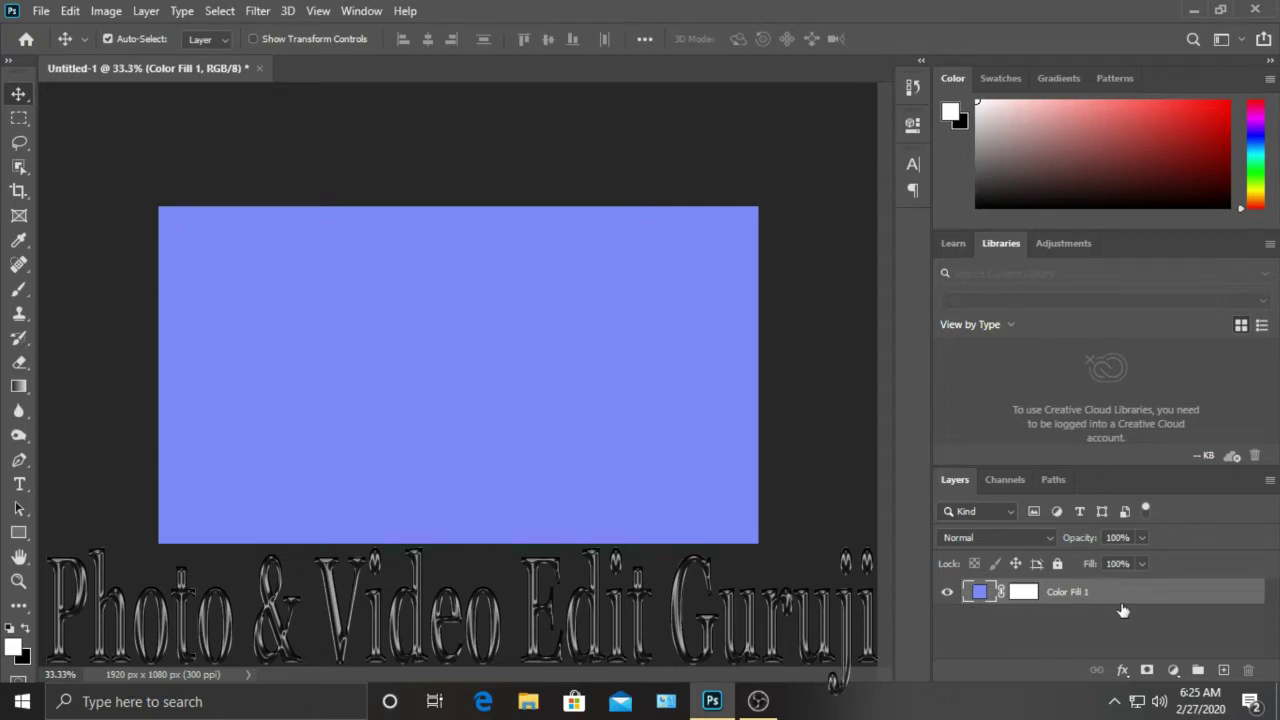
Create a paragraph text box across the middle of the blue canvas and clear its placeholder text
{"action": "left_click", "coordinate": [17, 483]}
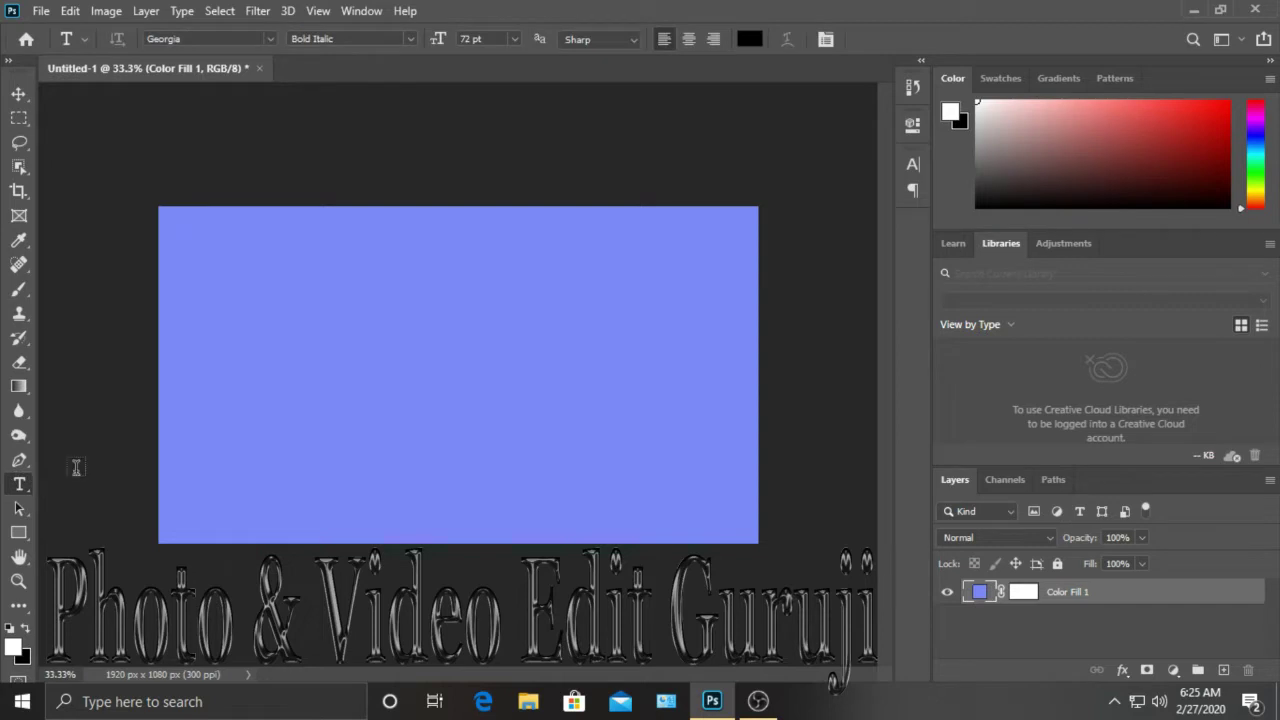
{"action": "left_click_drag", "start_coordinate": [225, 301], "coordinate": [680, 465]}
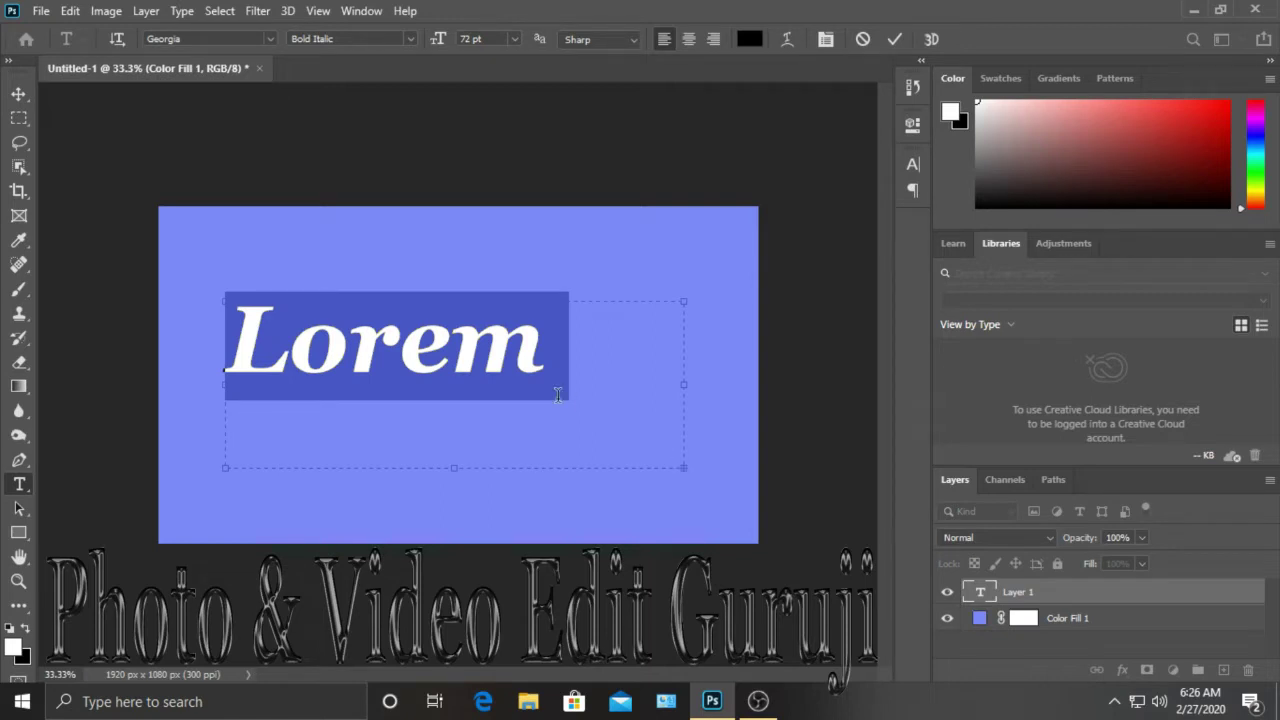
{"action": "key", "text": "BackSpace"}
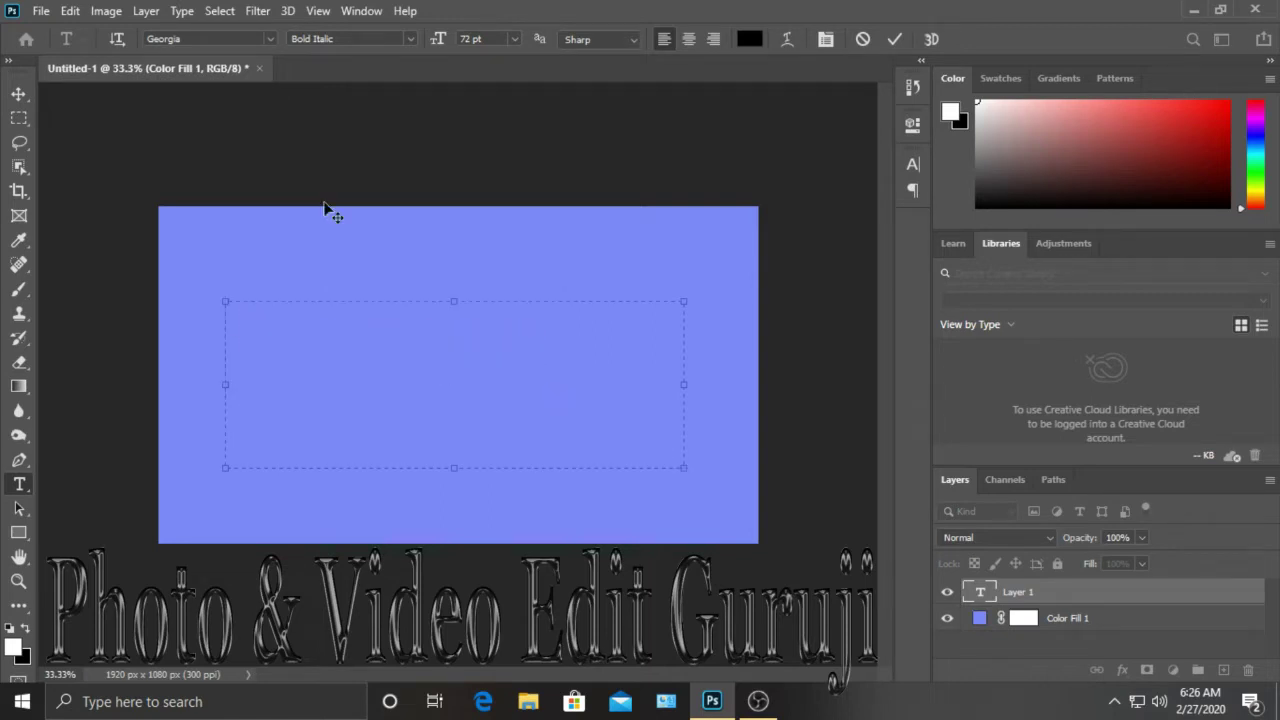
{"action": "left_click", "coordinate": [267, 39]}
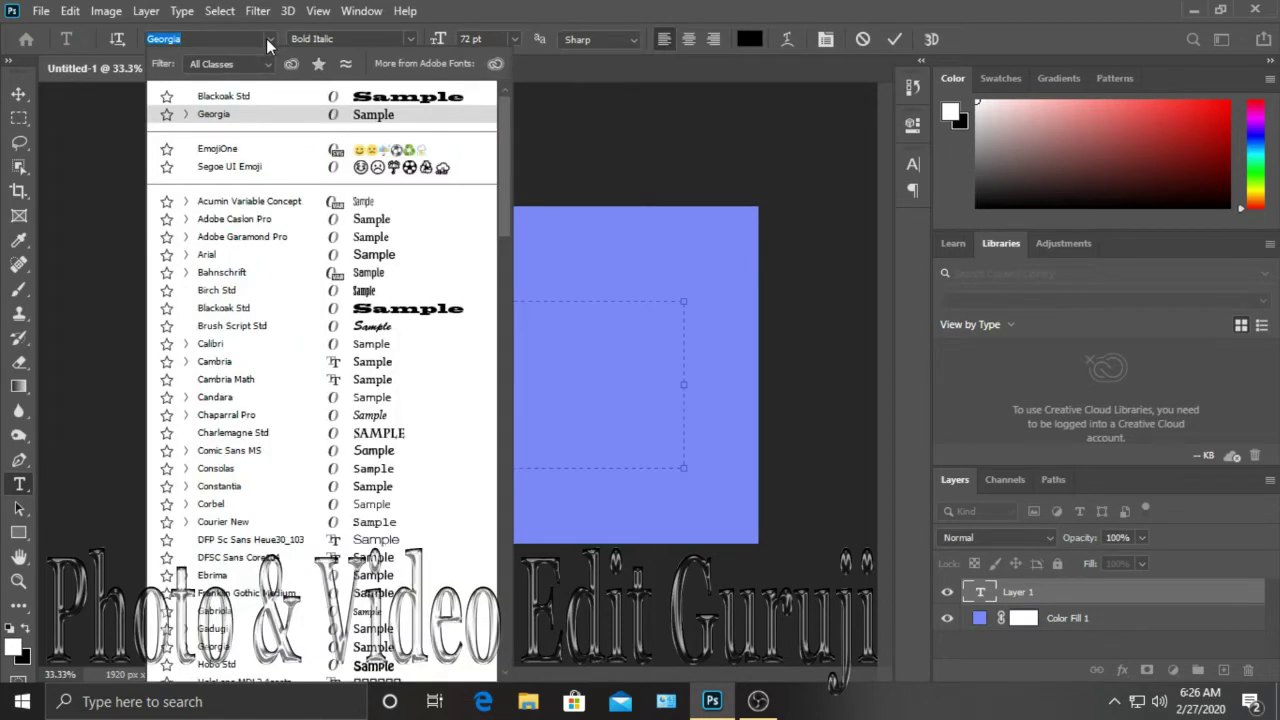
{"action": "left_click", "coordinate": [267, 39]}
{"action": "left_click", "coordinate": [410, 39]}
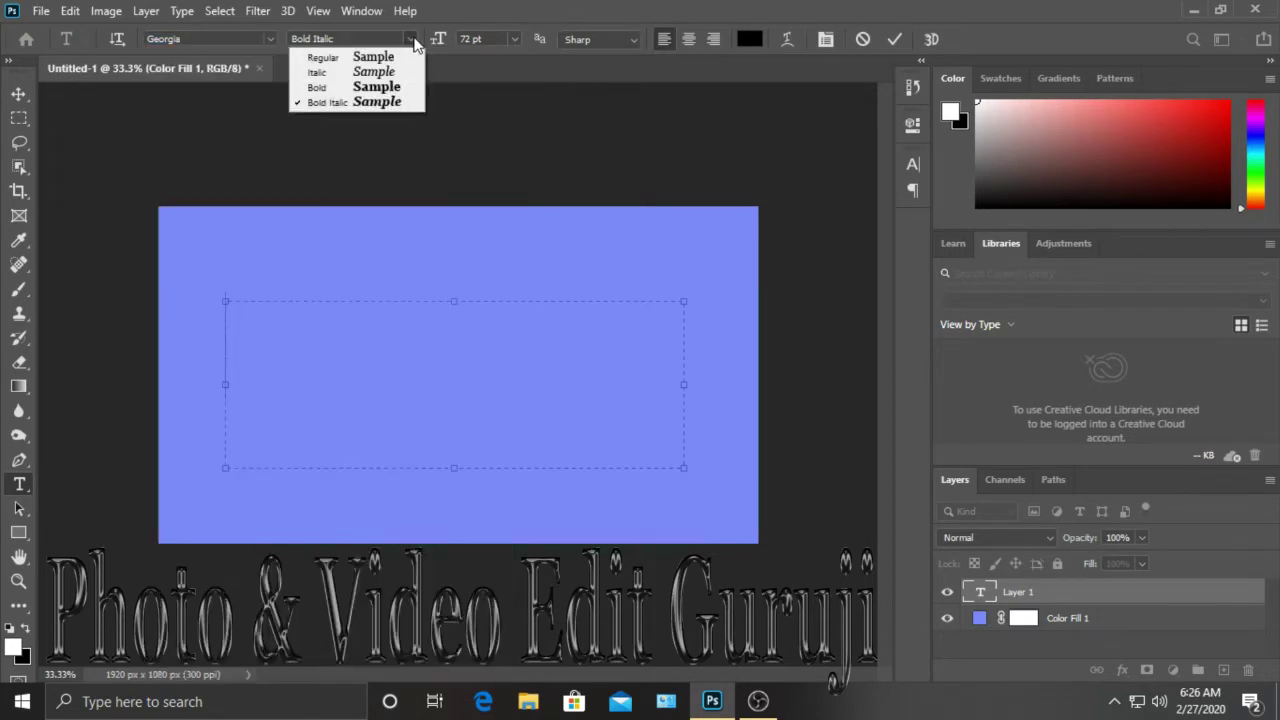
{"action": "left_click", "coordinate": [408, 39]}
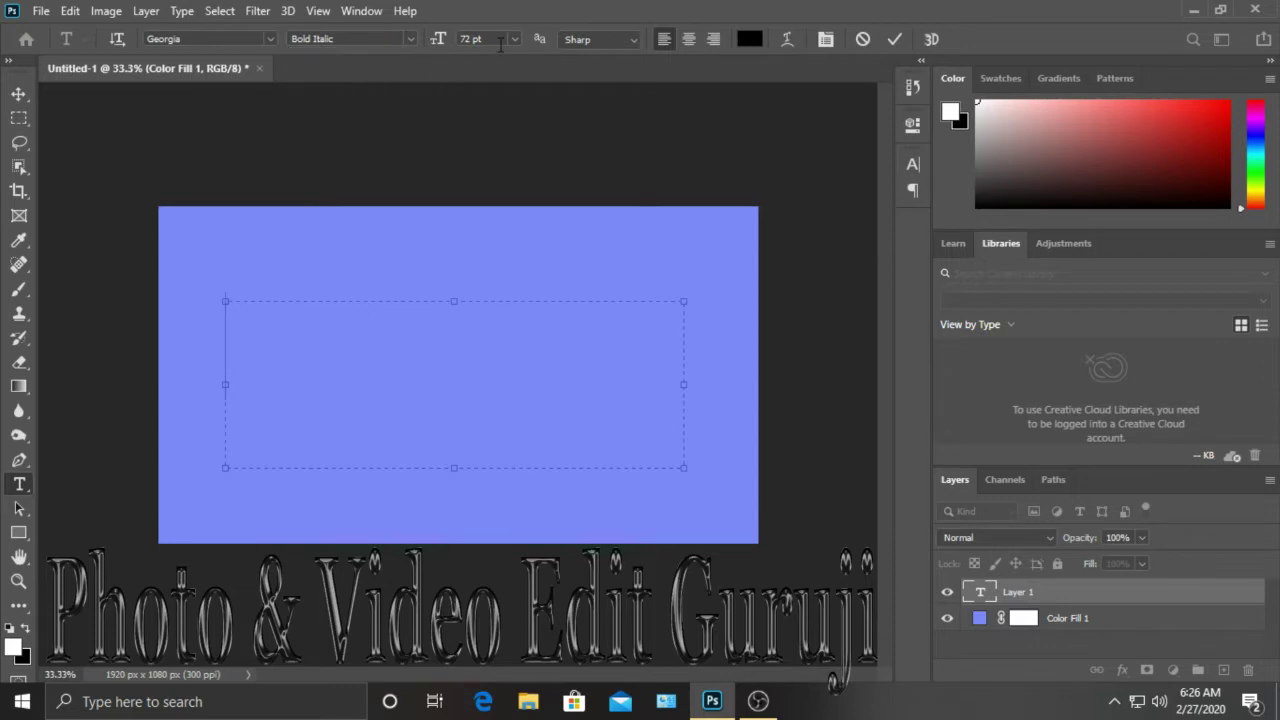
{"action": "left_click", "coordinate": [516, 39]}
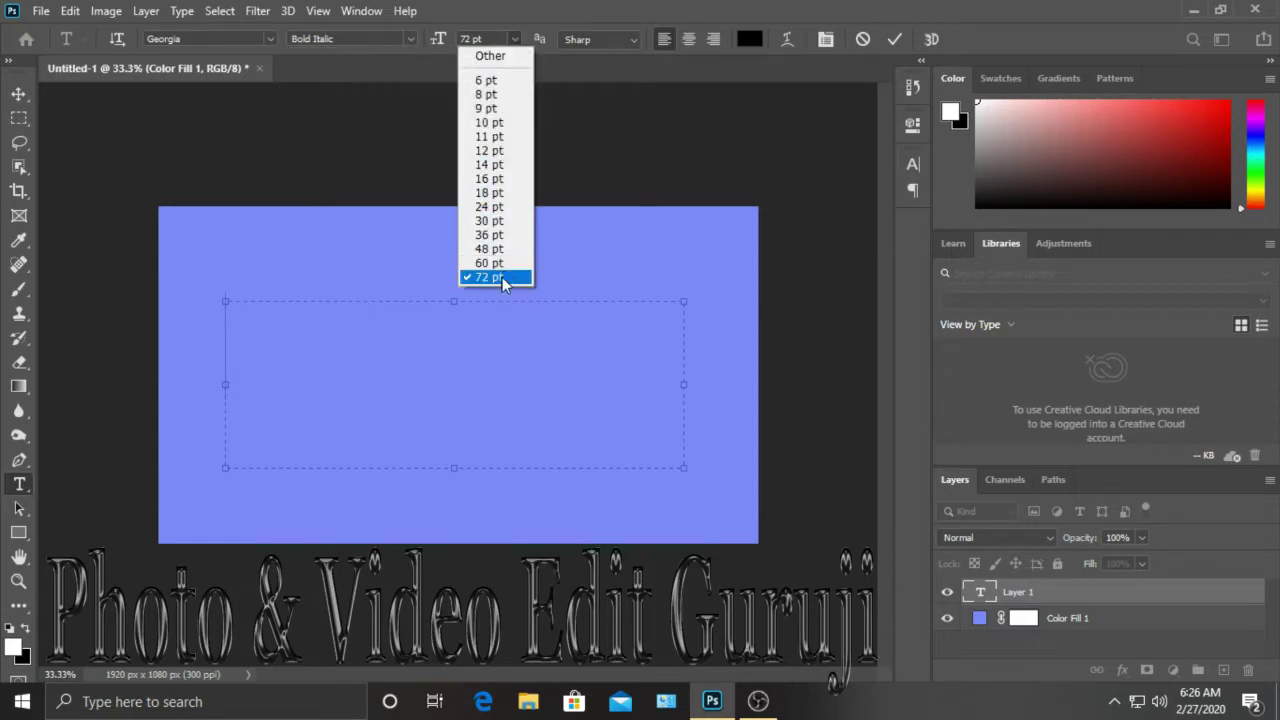
{"action": "left_click", "coordinate": [516, 39]}
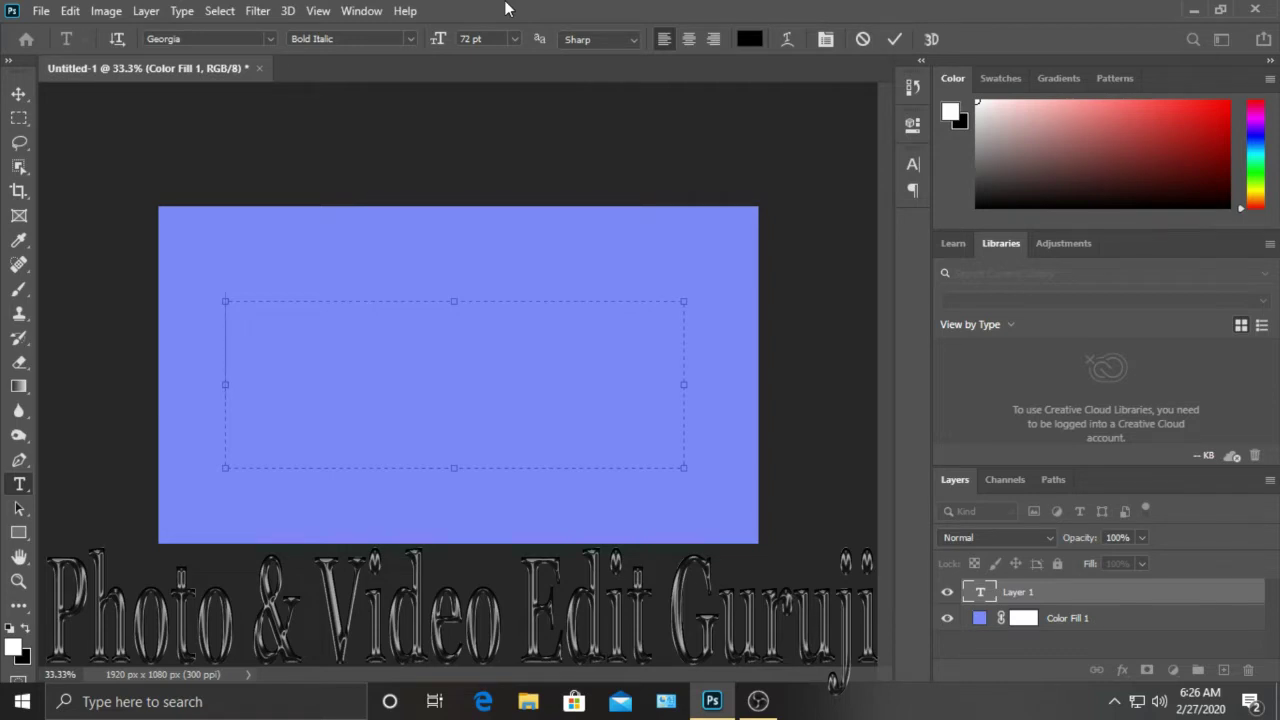
Enter "Glass" in the text box in 72 pt Georgia Bold Italic and commit the text
{"action": "type", "text": "G"}
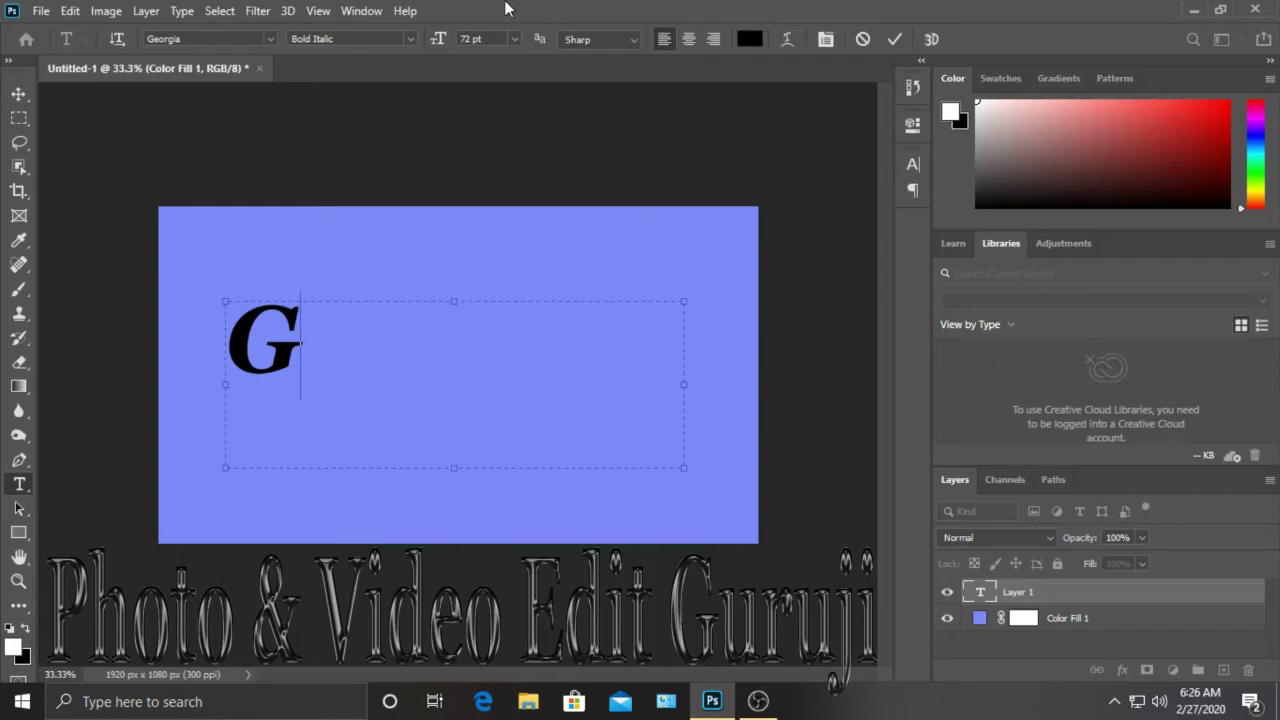
{"action": "type", "text": "l"}
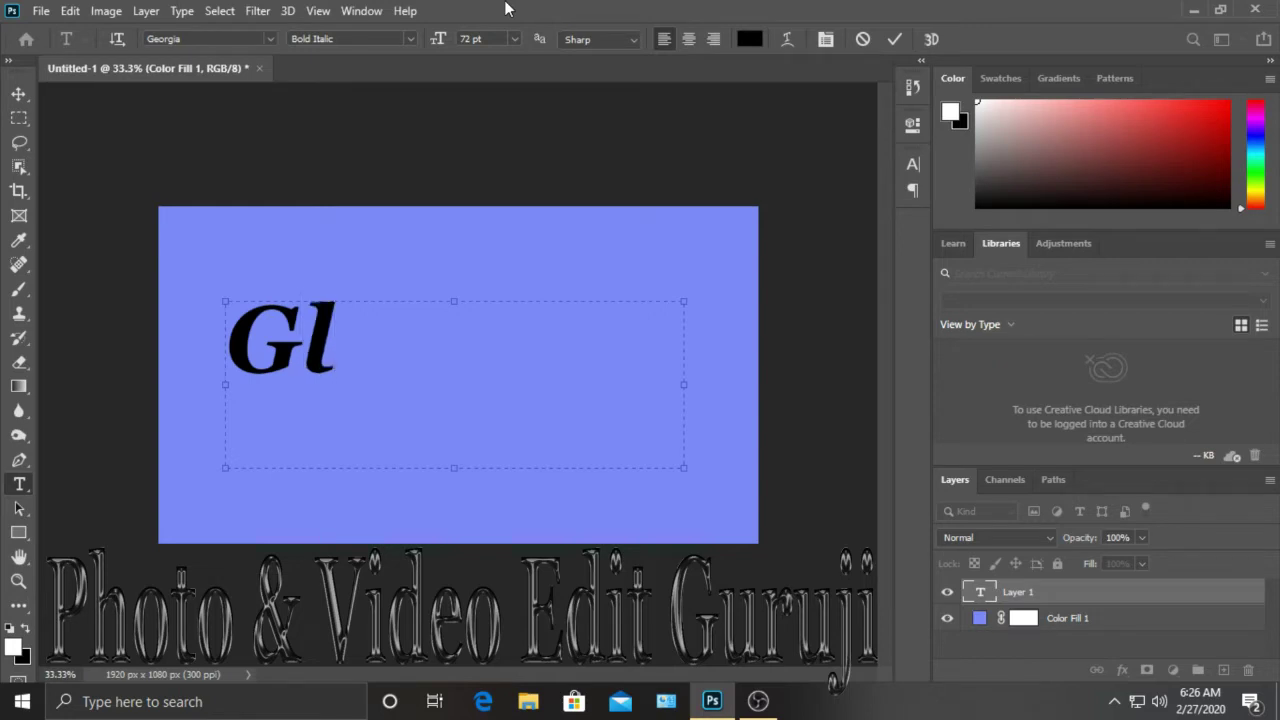
{"action": "type", "text": "ass"}
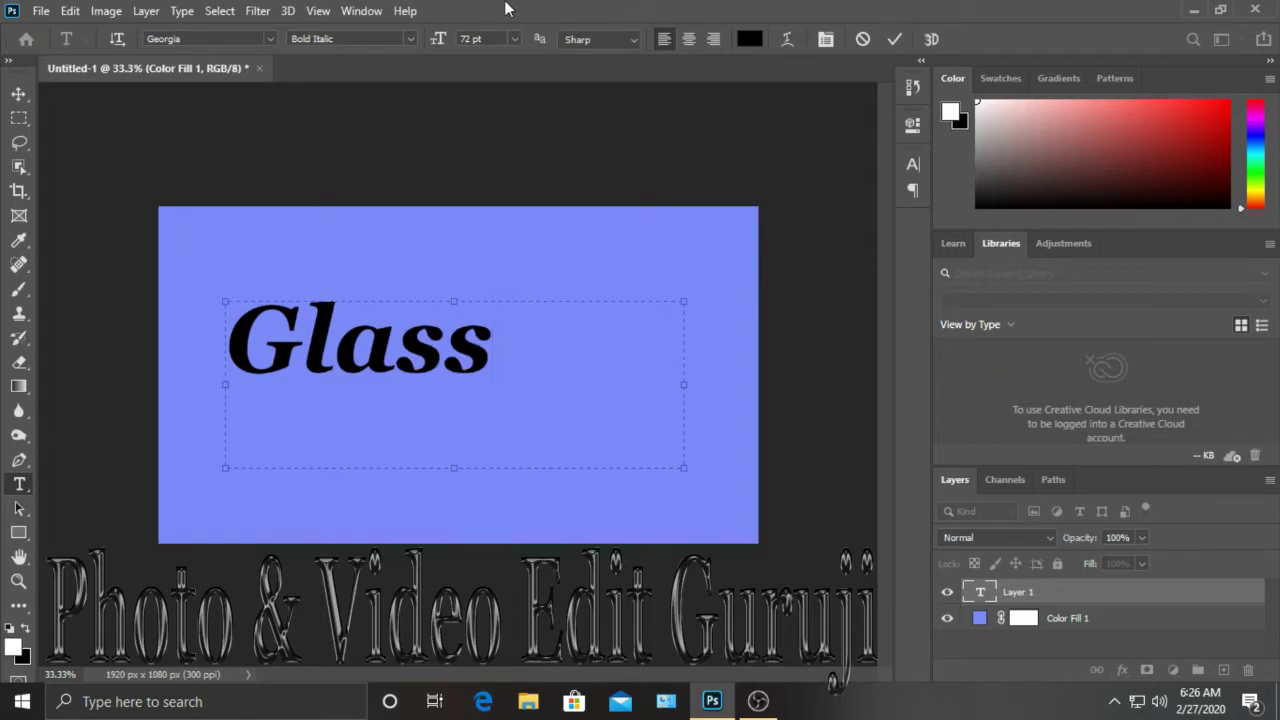
{"action": "type", "text": "Te"}
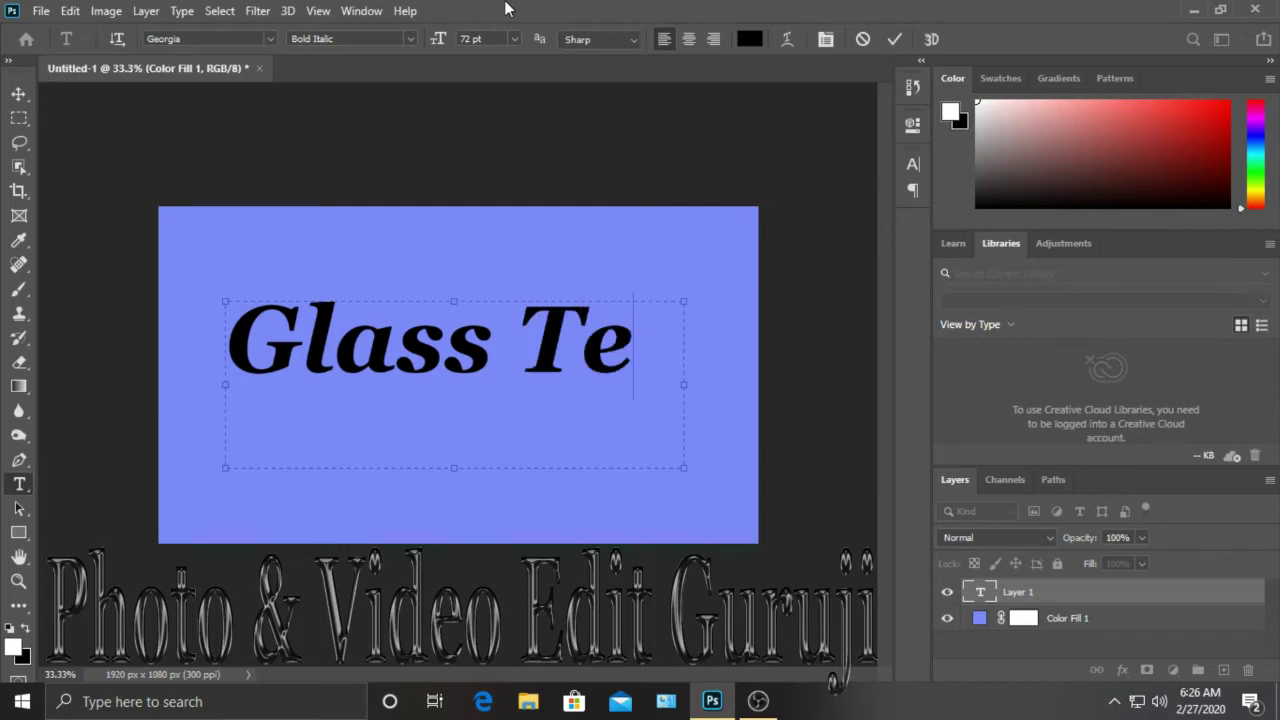
{"action": "key", "text": "BackSpace"}
{"action": "key", "text": "BackSpace"}
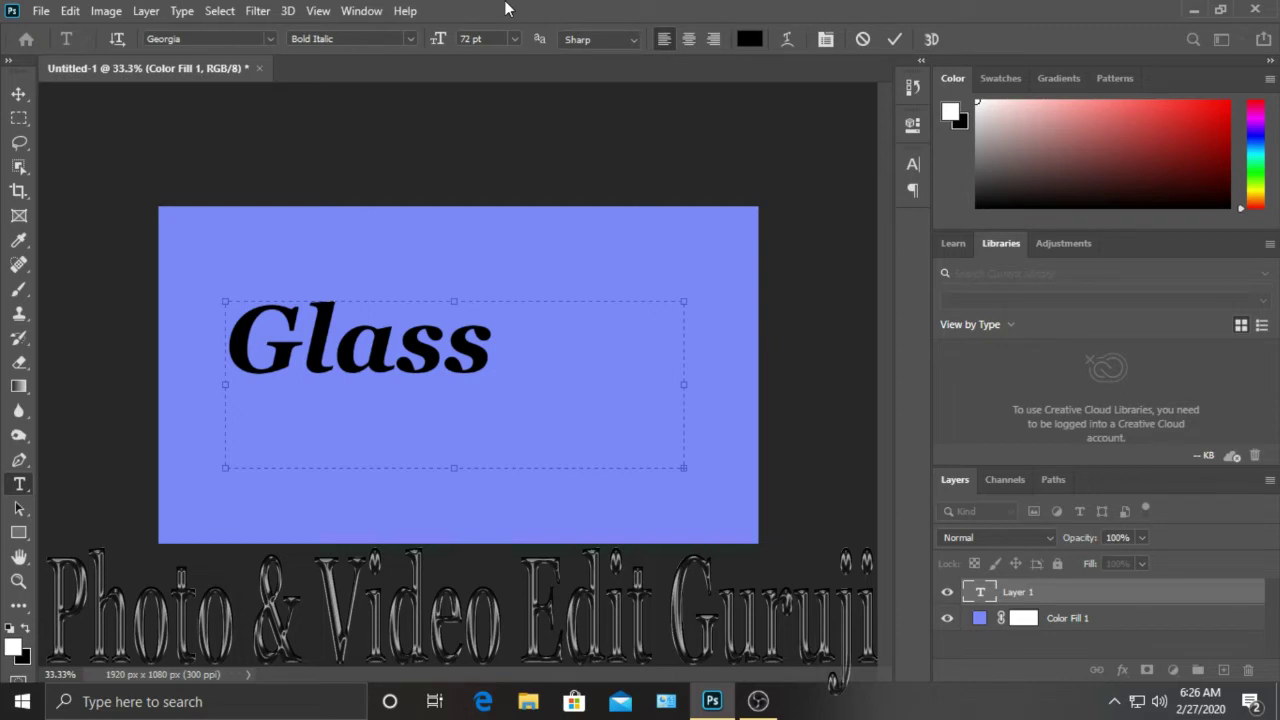
{"action": "type", "text": "Te"}
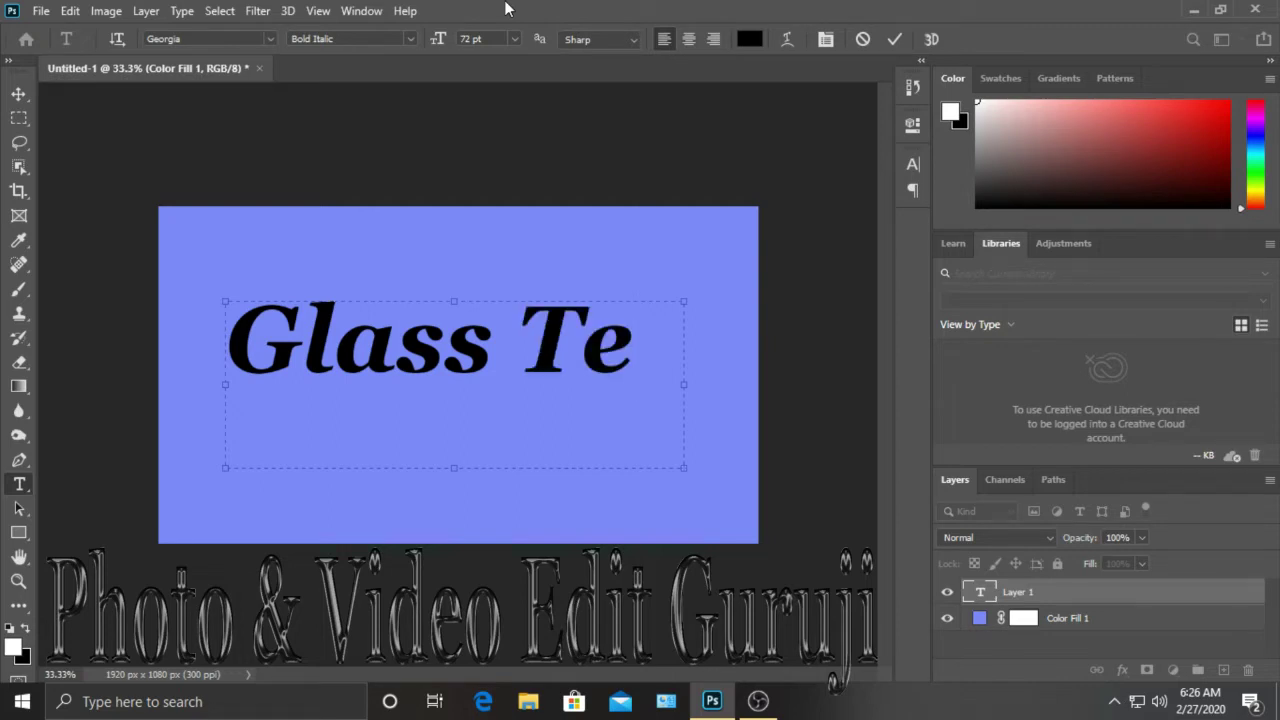
{"action": "key", "text": "BackSpace"}
{"action": "key", "text": "BackSpace"}
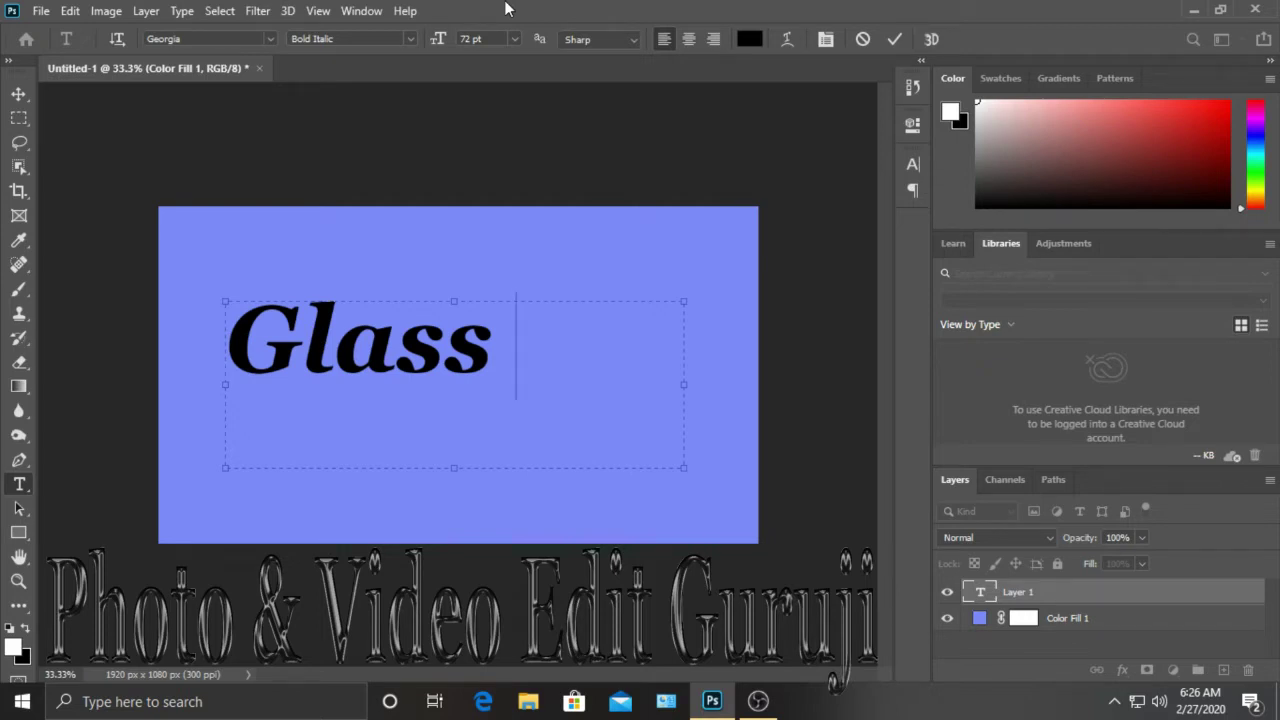
{"action": "left_click", "coordinate": [904, 32]}
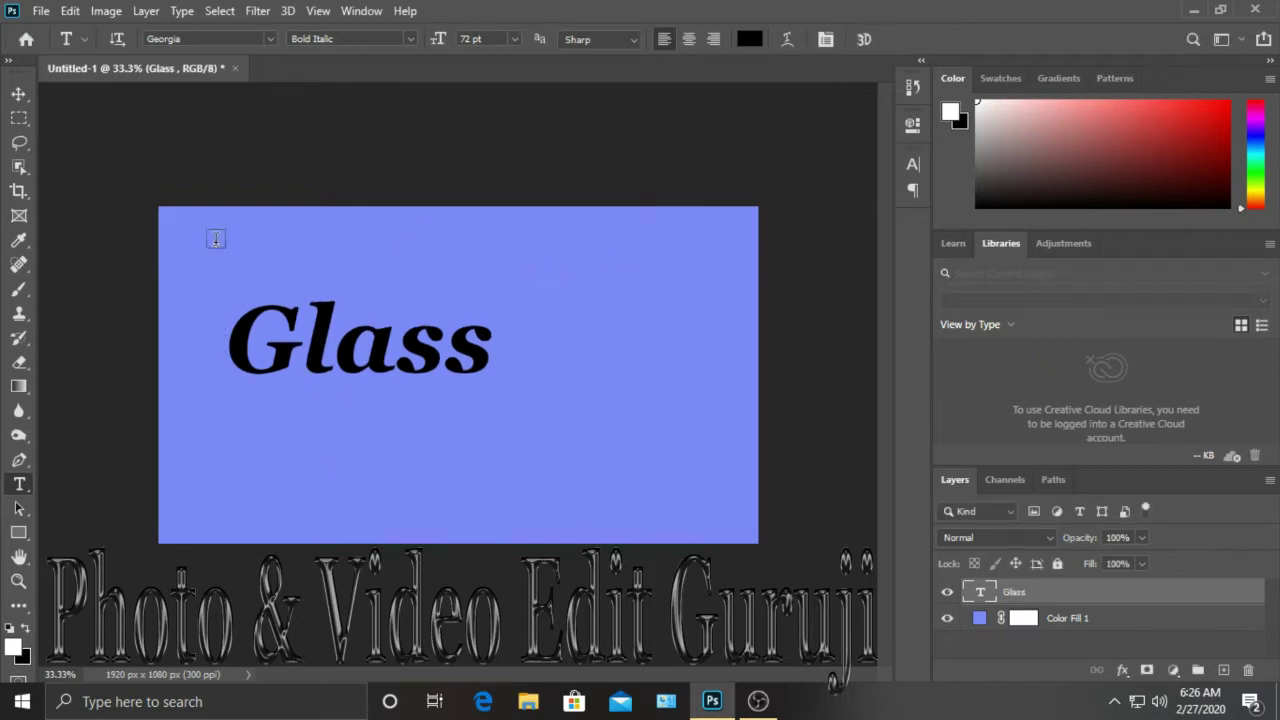
Scale up the Glass text proportionally with the transform controls until it spans about two thirds of the canvas width
{"action": "left_click", "coordinate": [17, 95]}
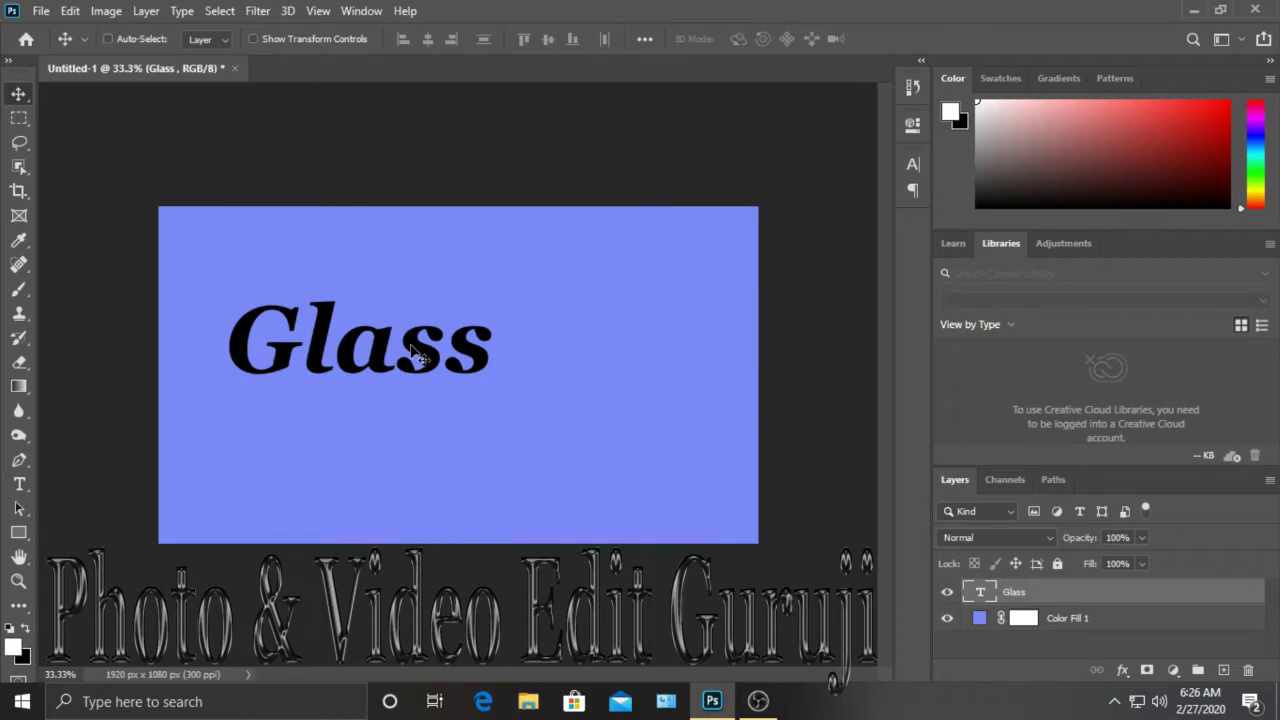
{"action": "left_click", "coordinate": [253, 38]}
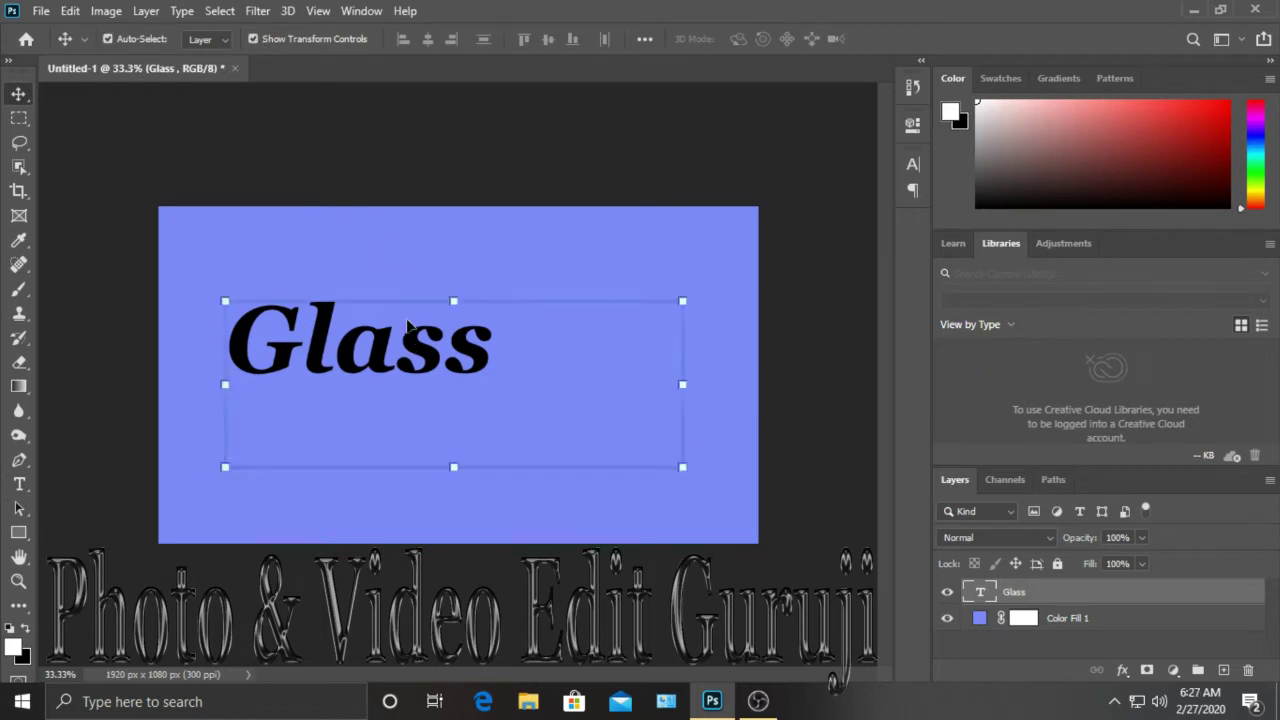
{"action": "left_click_drag", "start_coordinate": [682, 467], "coordinate": [891, 562]}
{"action": "left_click", "coordinate": [930, 39]}
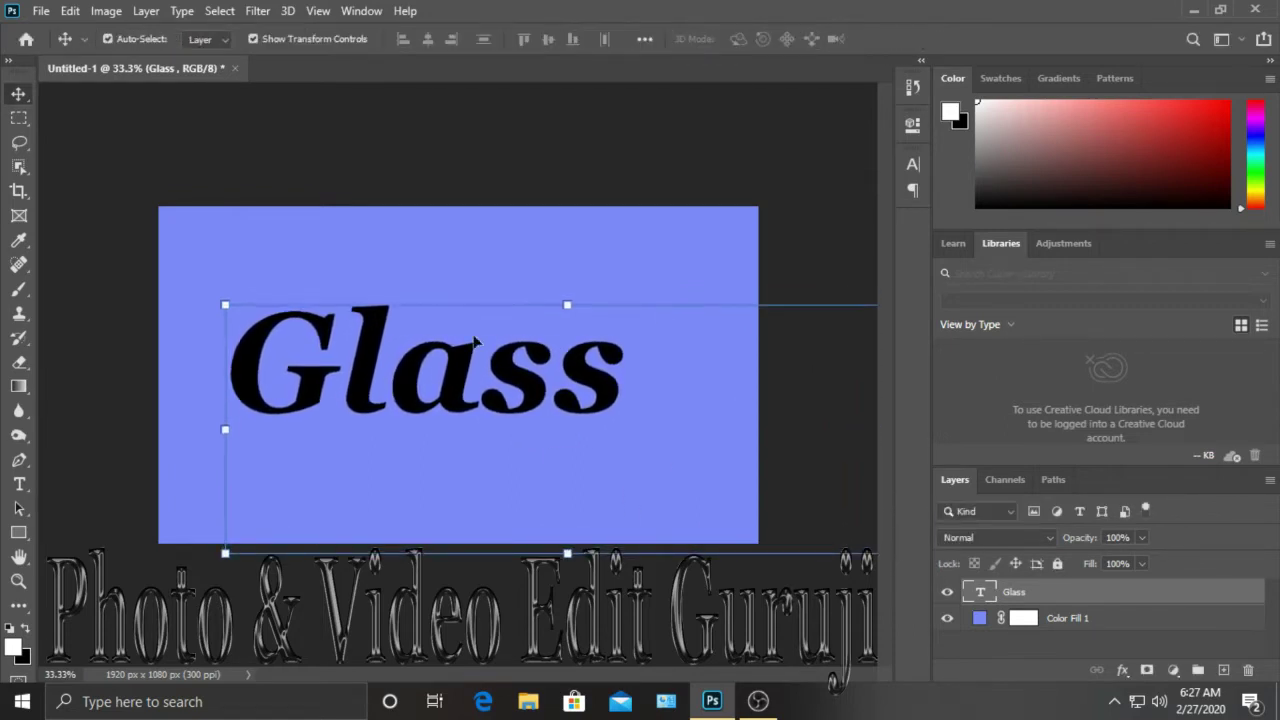
{"action": "left_click", "coordinate": [253, 39]}
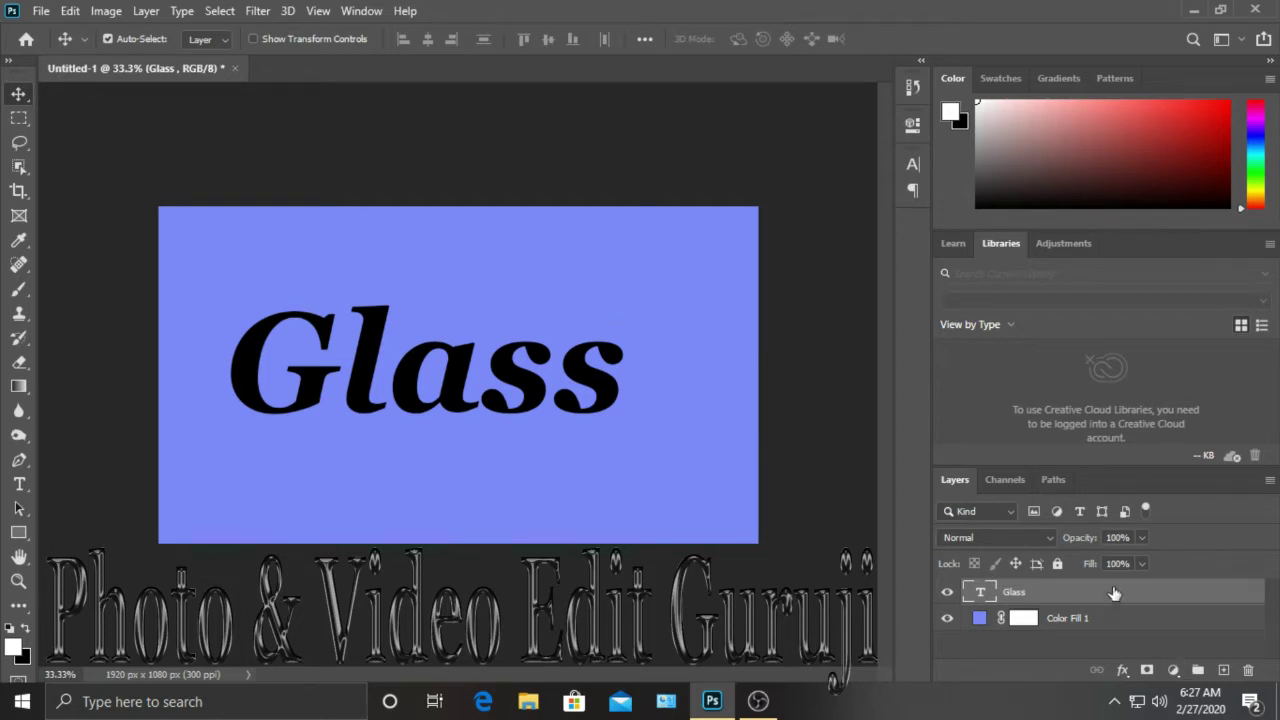
Reduce the fill of the Glass text layer to 0%
{"action": "left_click", "coordinate": [1142, 565]}
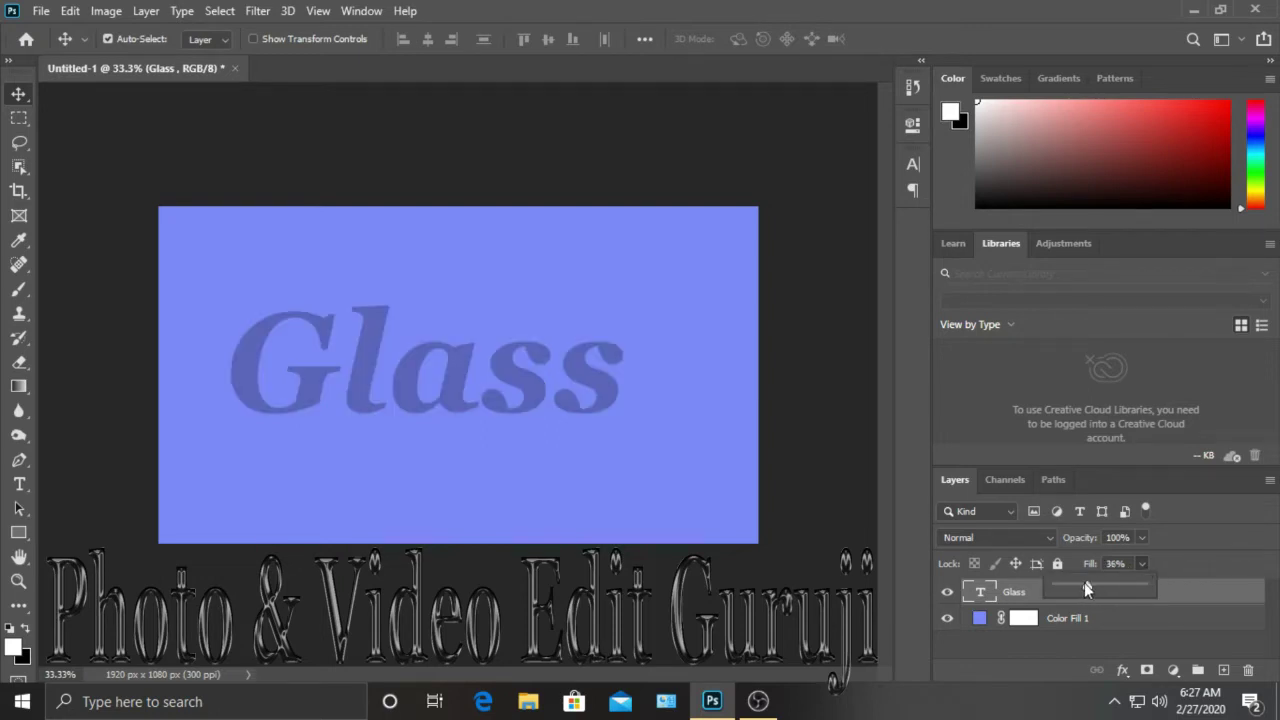
{"action": "left_click_drag", "start_coordinate": [1075, 591], "coordinate": [1047, 591]}
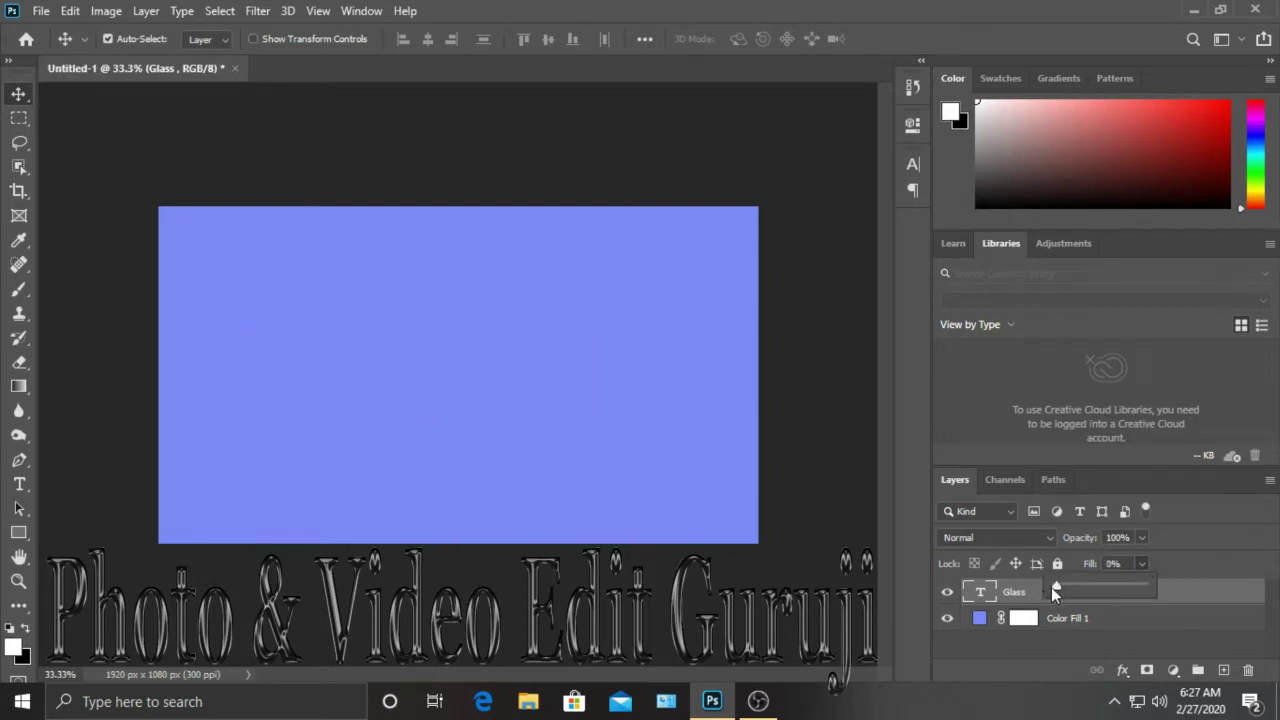
{"action": "left_click", "coordinate": [1146, 565]}
Open the Glass layer's blending options and enable the Bevel & Emboss effect
{"action": "right_click", "coordinate": [1076, 591]}
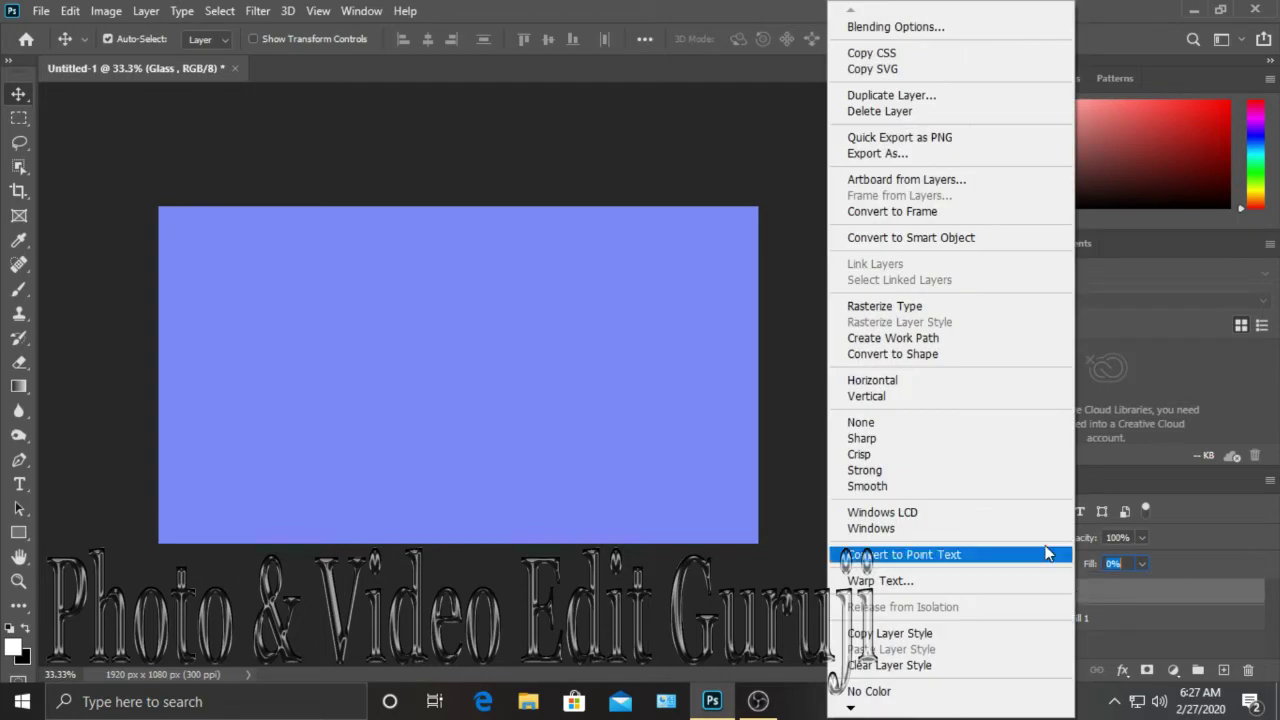
{"action": "left_click", "coordinate": [894, 27]}
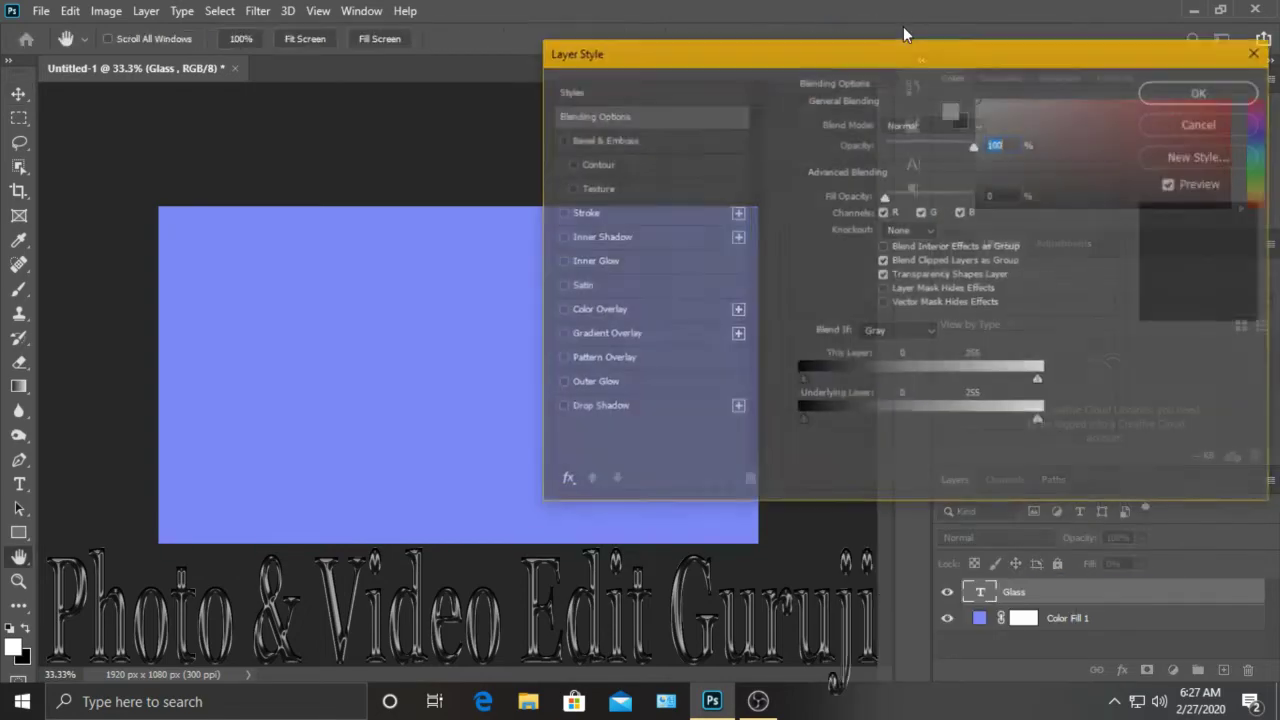
{"action": "left_click", "coordinate": [560, 139]}
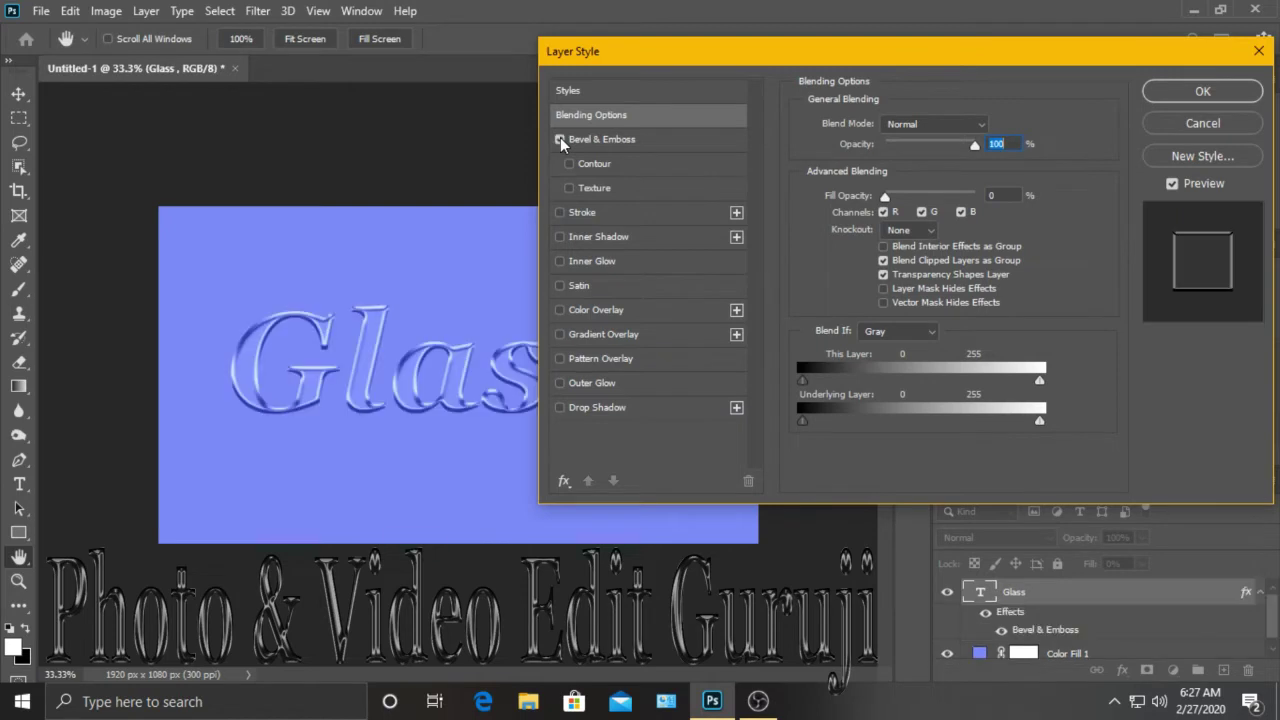
Configure Bevel & Emboss as Inner Bevel with a depth of 200% and a size of 15 px
{"action": "left_click", "coordinate": [609, 138]}
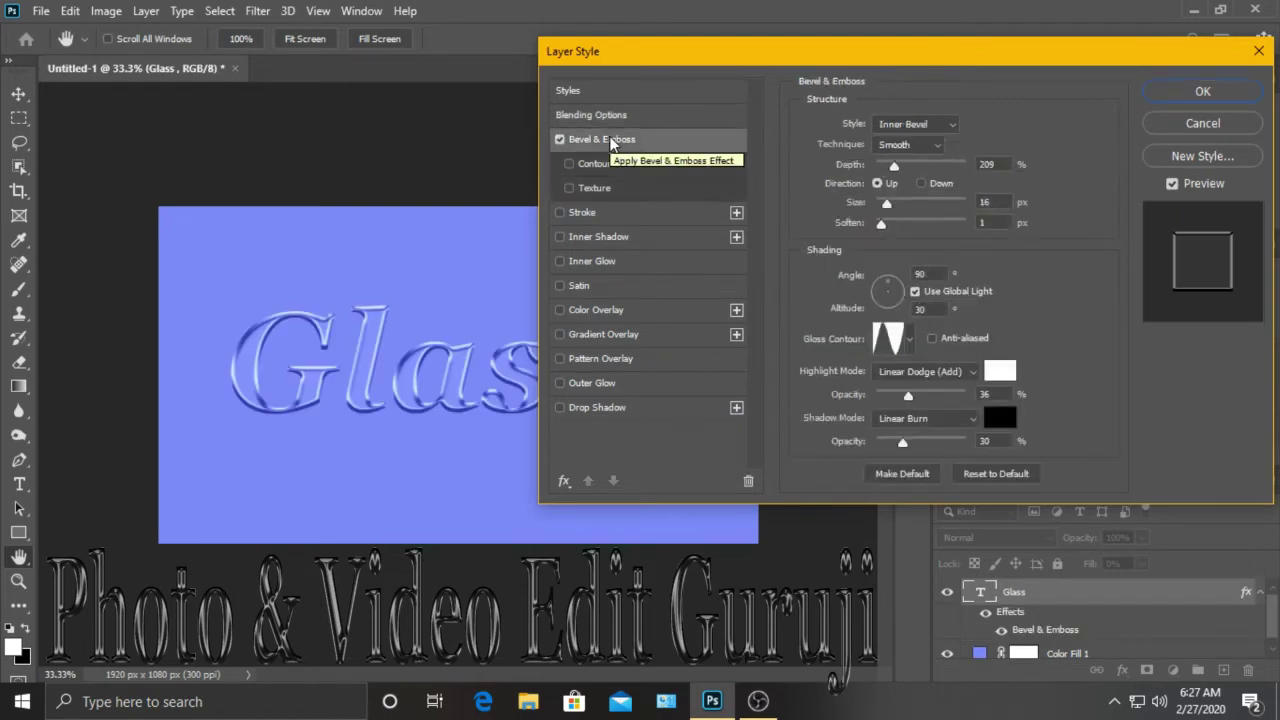
{"action": "left_click", "coordinate": [932, 125]}
{"action": "left_click", "coordinate": [915, 154]}
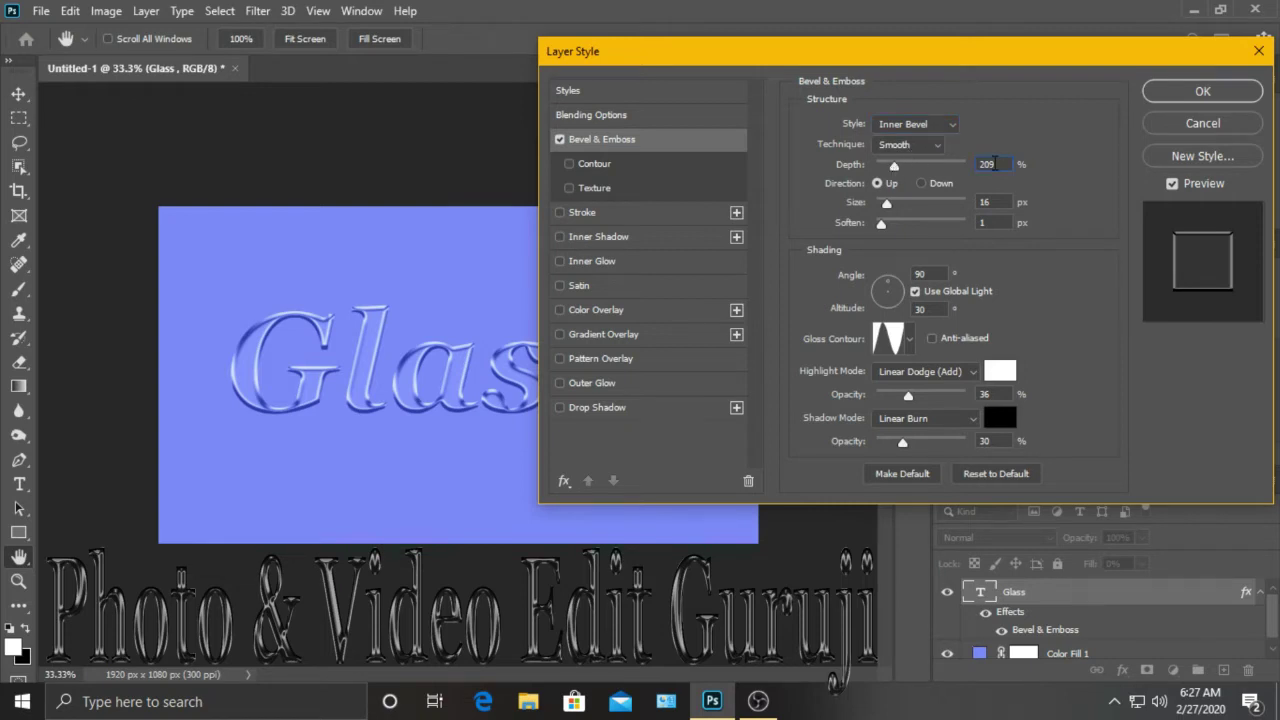
{"action": "left_click", "coordinate": [995, 163]}
{"action": "key", "text": "BackSpace"}
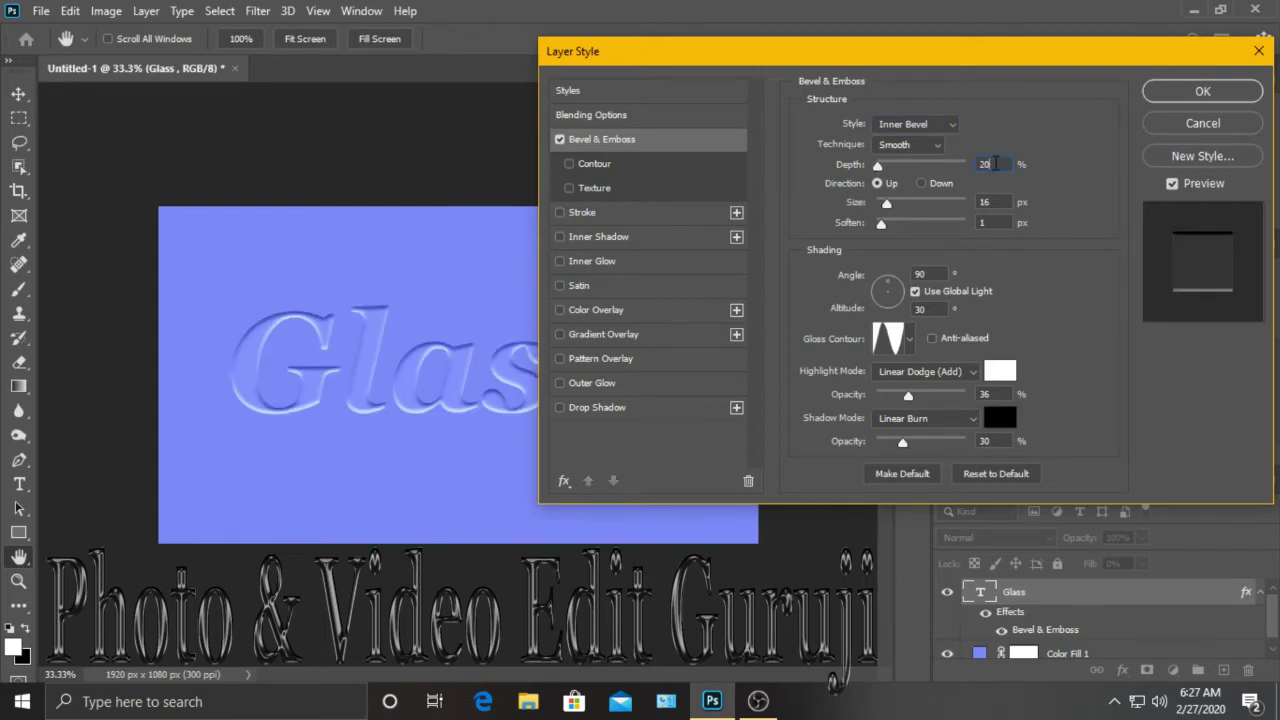
{"action": "type", "text": "0"}
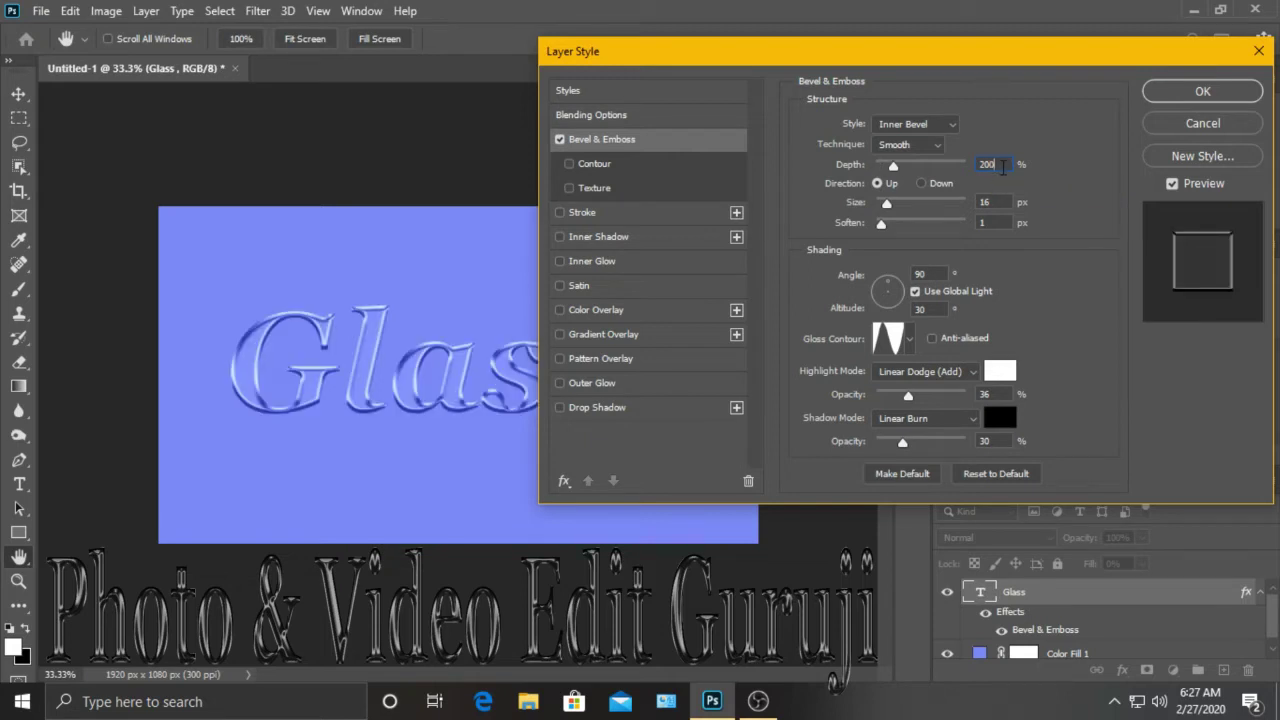
{"action": "key", "text": "BackSpace"}
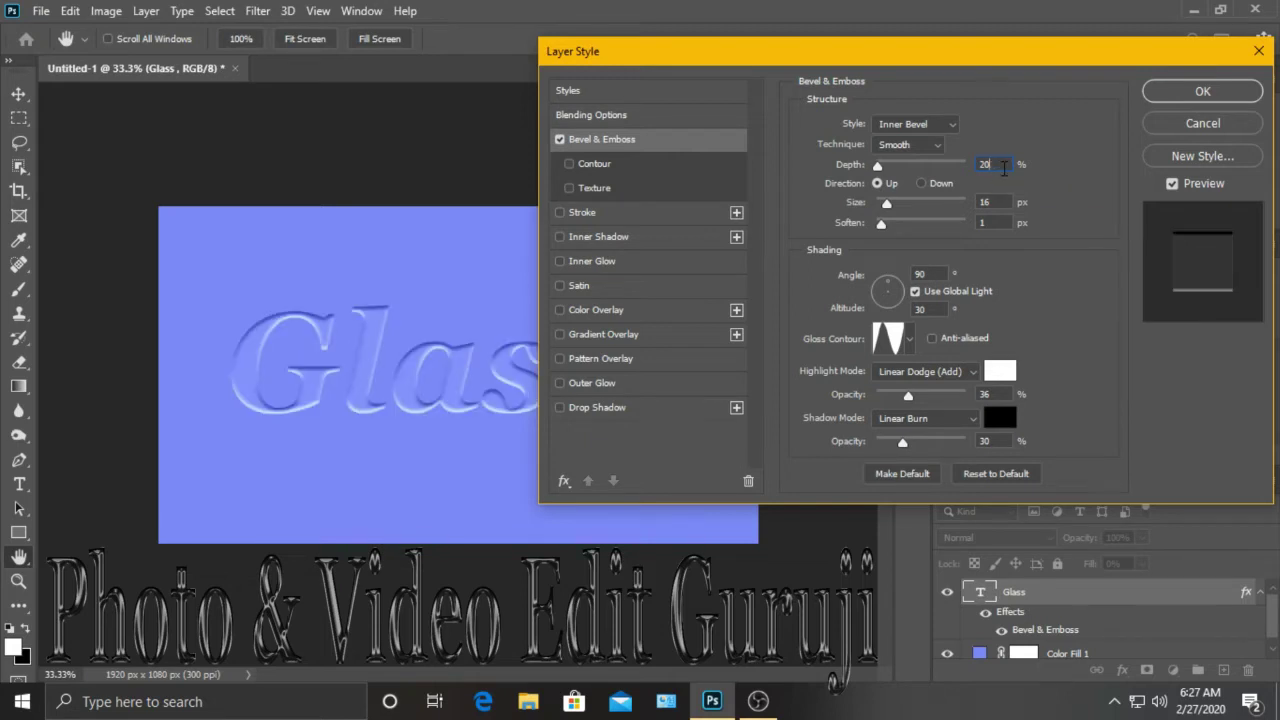
{"action": "type", "text": "0"}
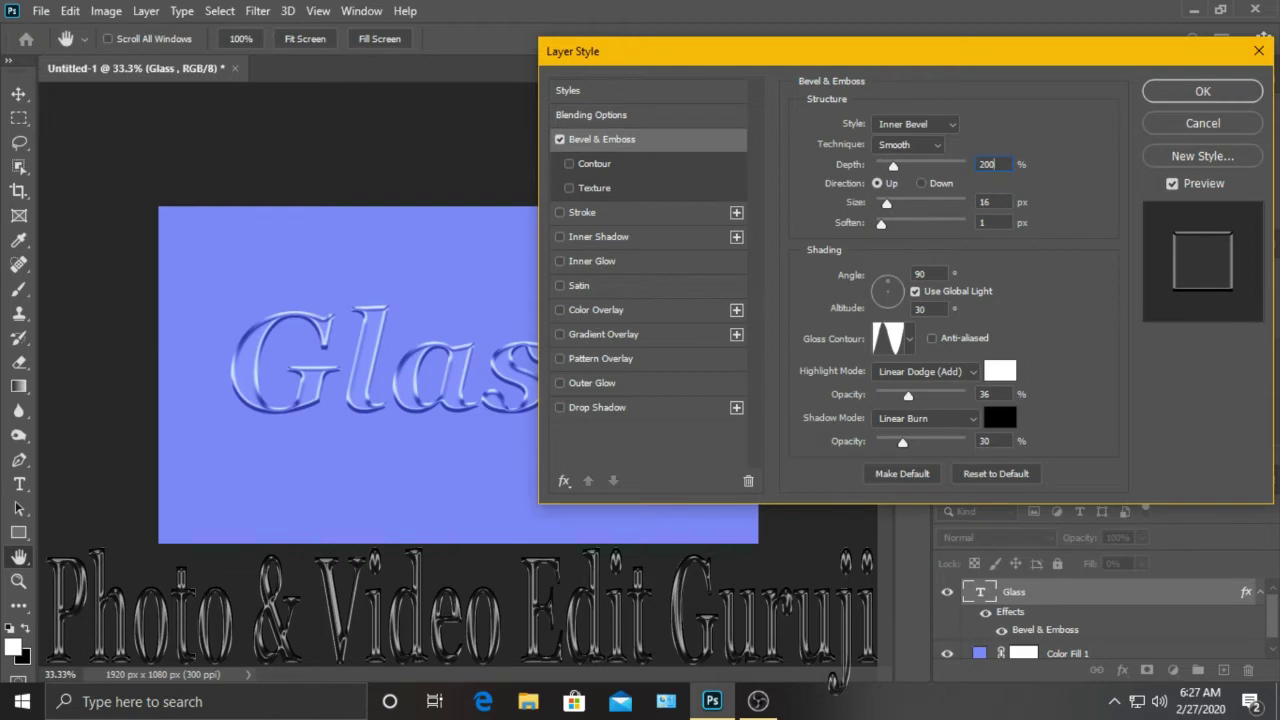
{"action": "left_click", "coordinate": [988, 202]}
{"action": "key", "text": "BackSpace"}
{"action": "type", "text": "5"}
Choose the second-row, second gloss contour preset for the bevel and use Linear Dodge (Add) as its highlight mode
{"action": "left_click", "coordinate": [909, 341]}
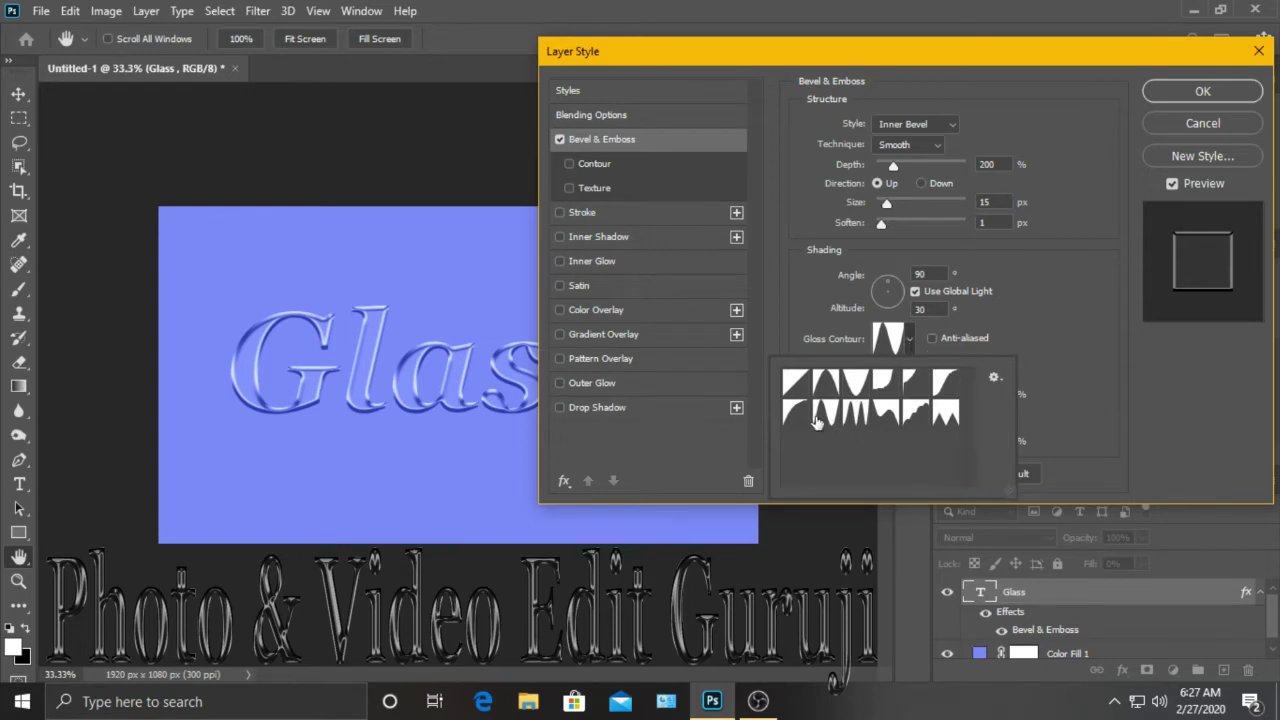
{"action": "left_click", "coordinate": [855, 413]}
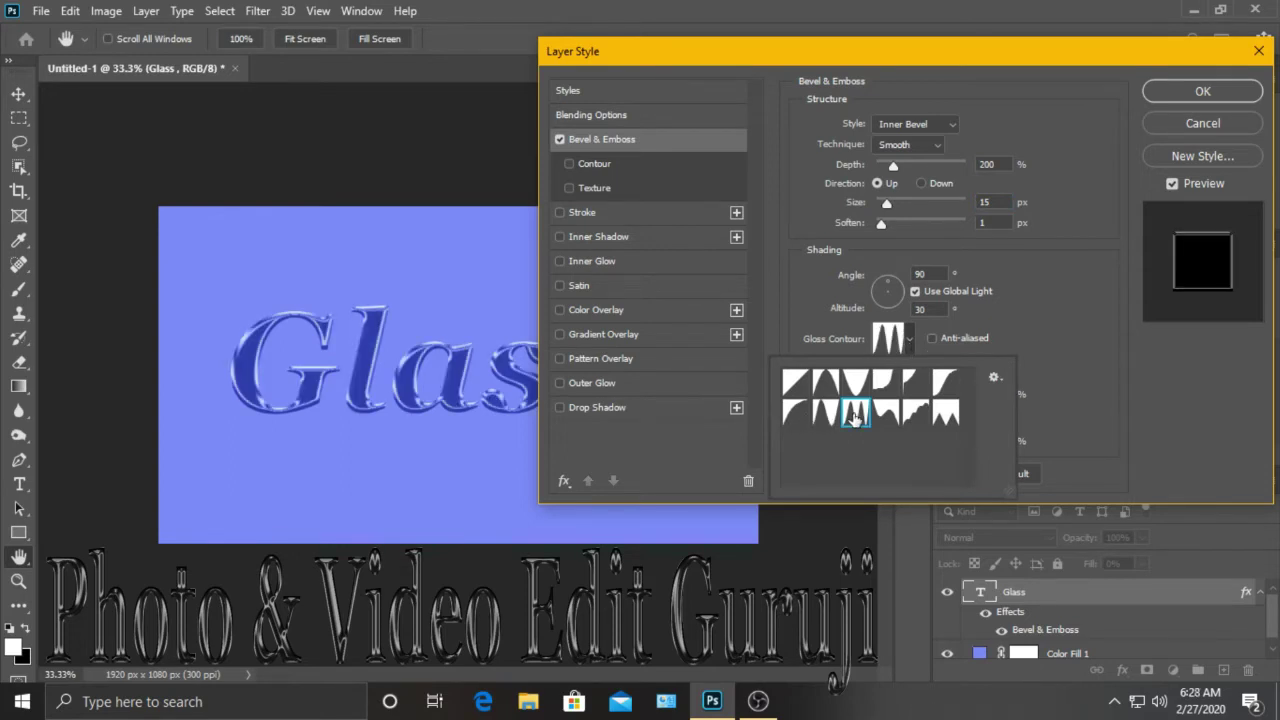
{"action": "left_click", "coordinate": [826, 412]}
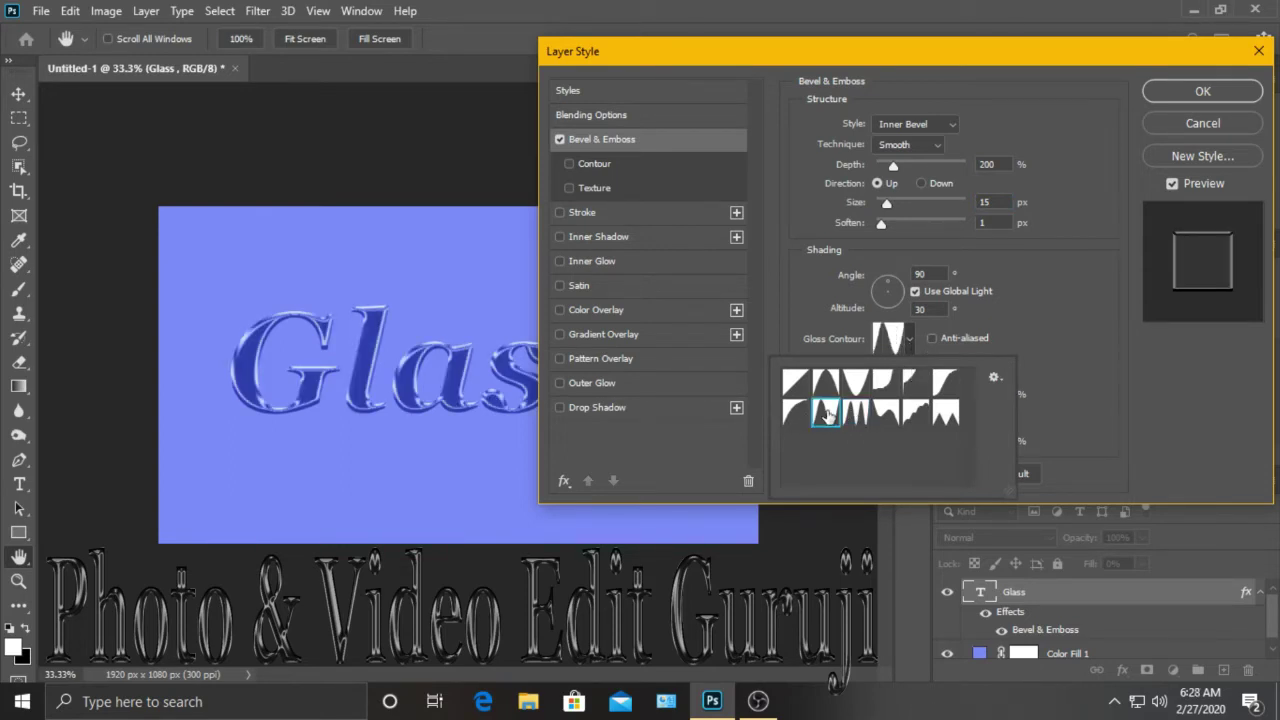
{"action": "left_click", "coordinate": [911, 345]}
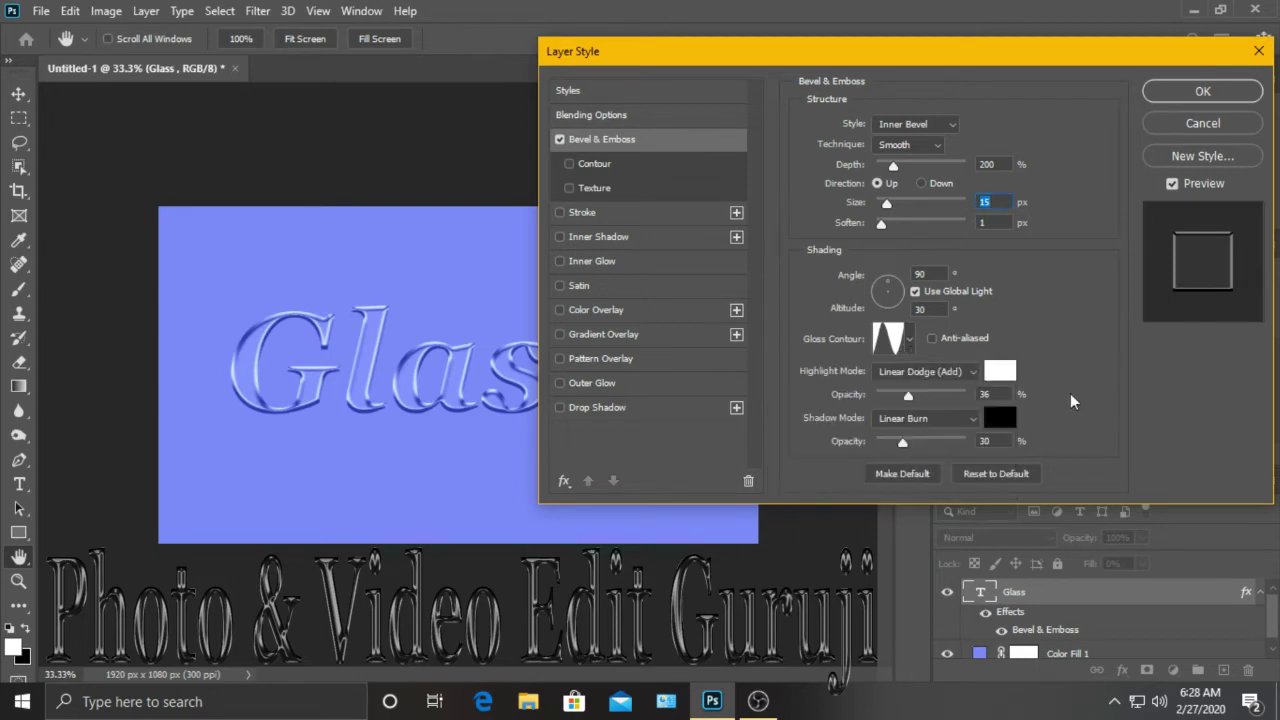
{"action": "left_click", "coordinate": [922, 372]}
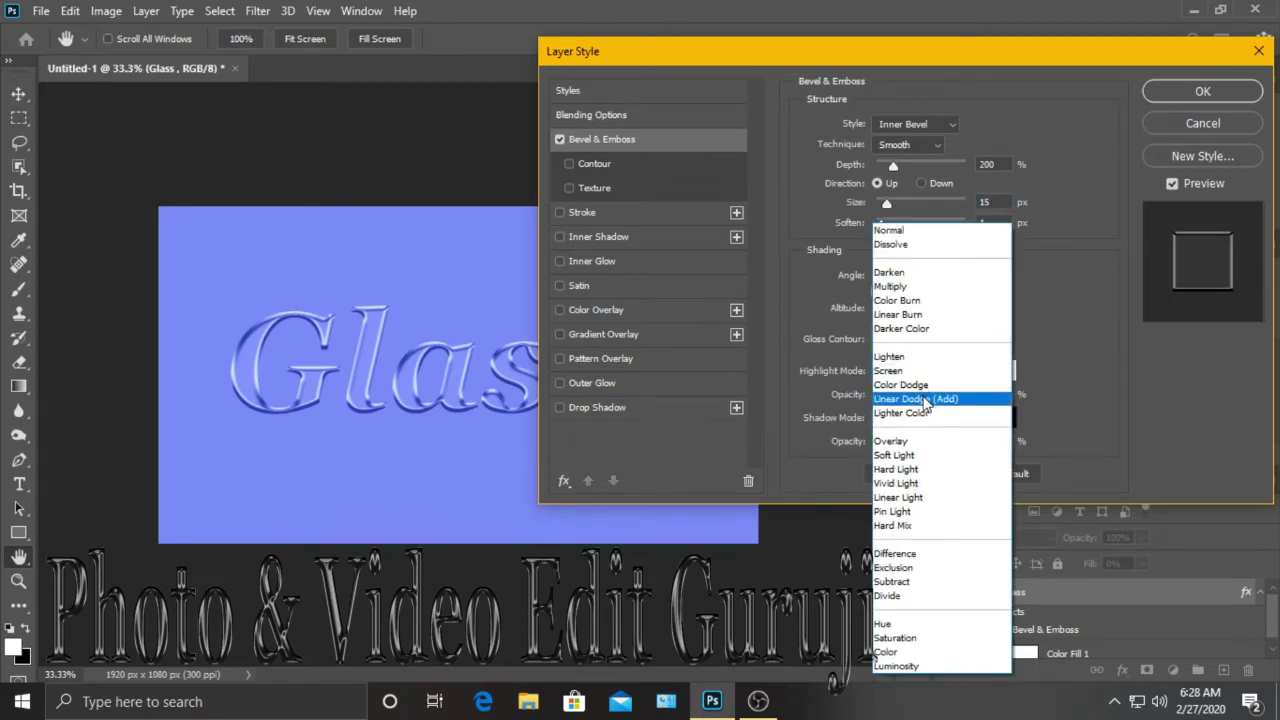
{"action": "left_click", "coordinate": [928, 403]}
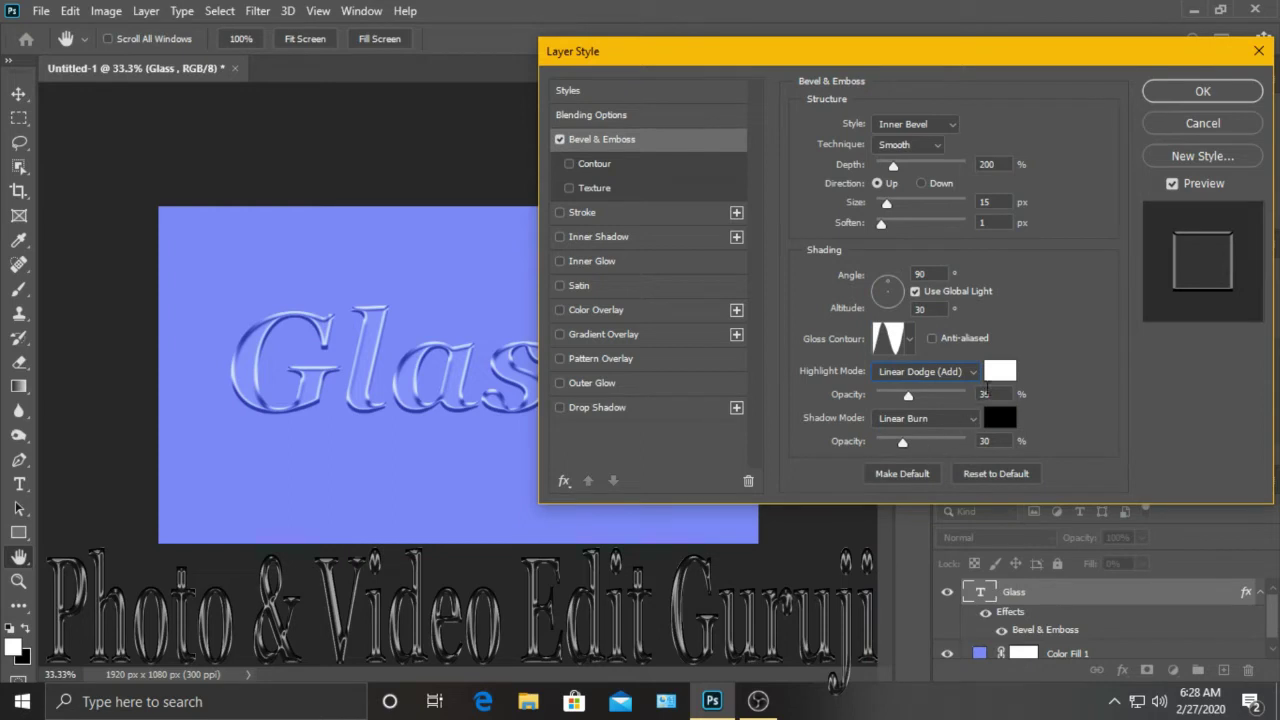
{"action": "double_click", "coordinate": [987, 392]}
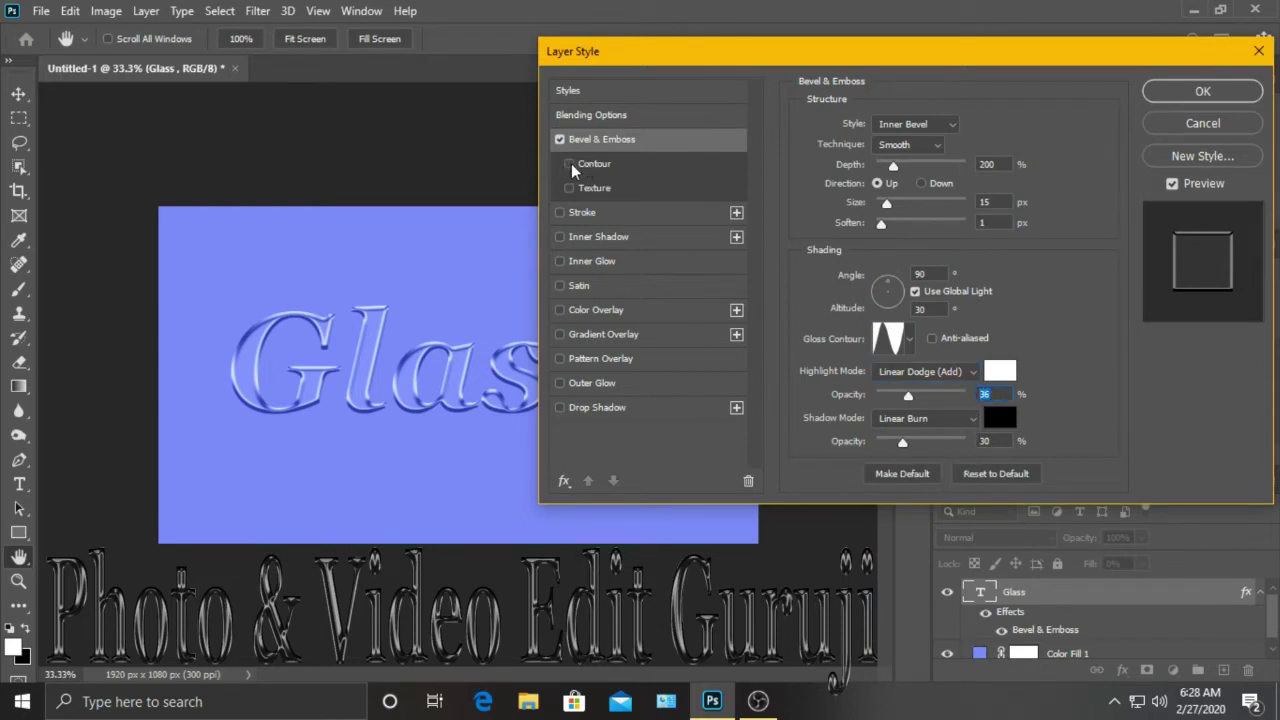
Enable the bevel's Contour option with the second-row, second preset, a range of 100% and anti-aliasing
{"action": "left_click", "coordinate": [637, 164]}
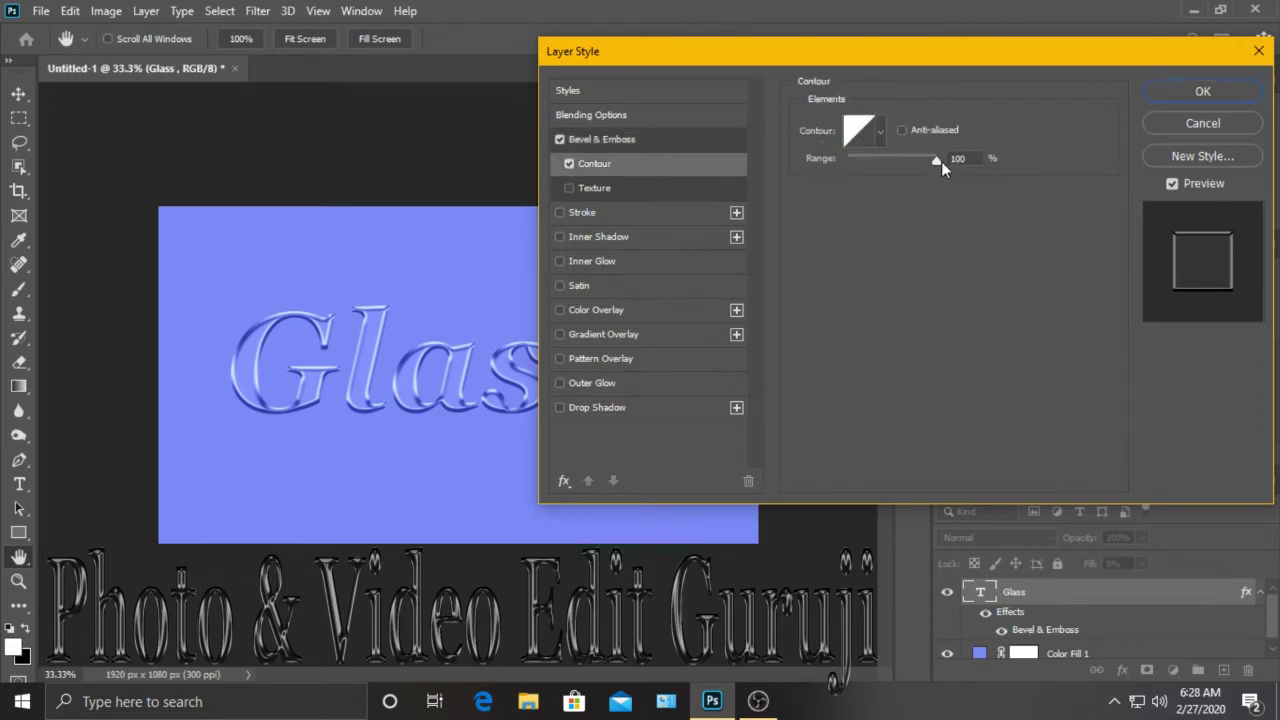
{"action": "left_click_drag", "start_coordinate": [893, 158], "coordinate": [891, 157]}
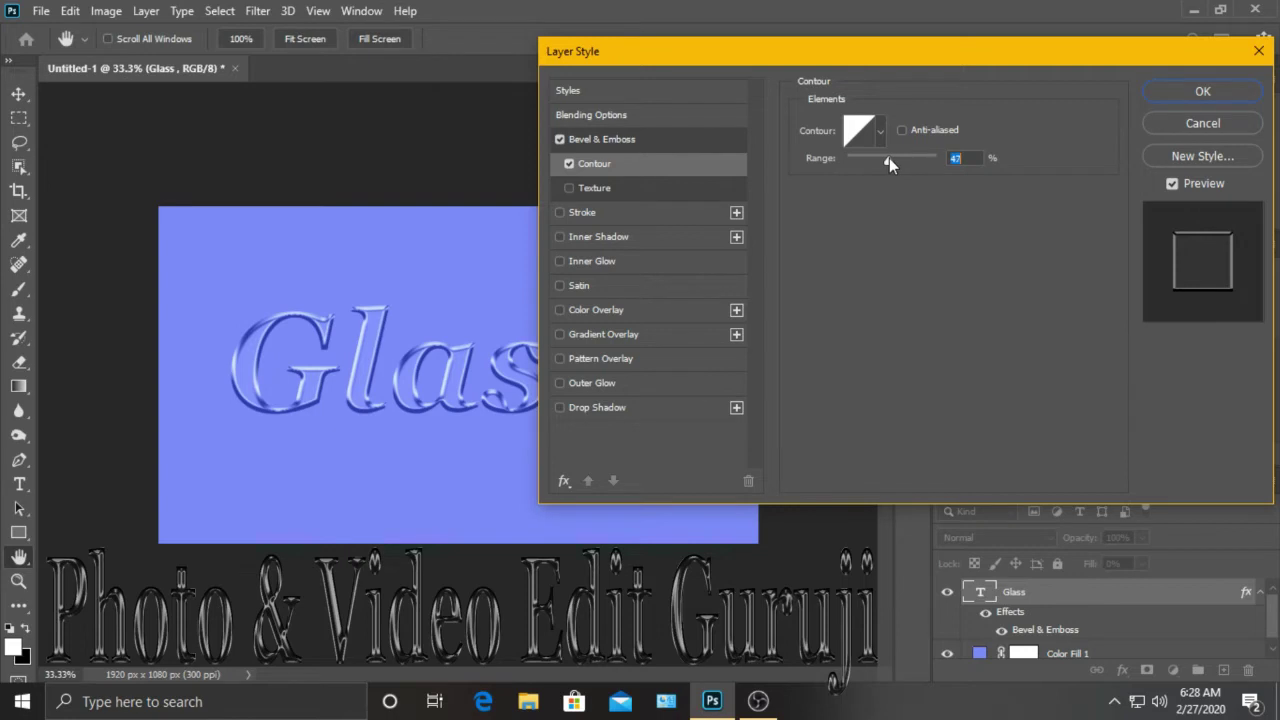
{"action": "left_click", "coordinate": [880, 131]}
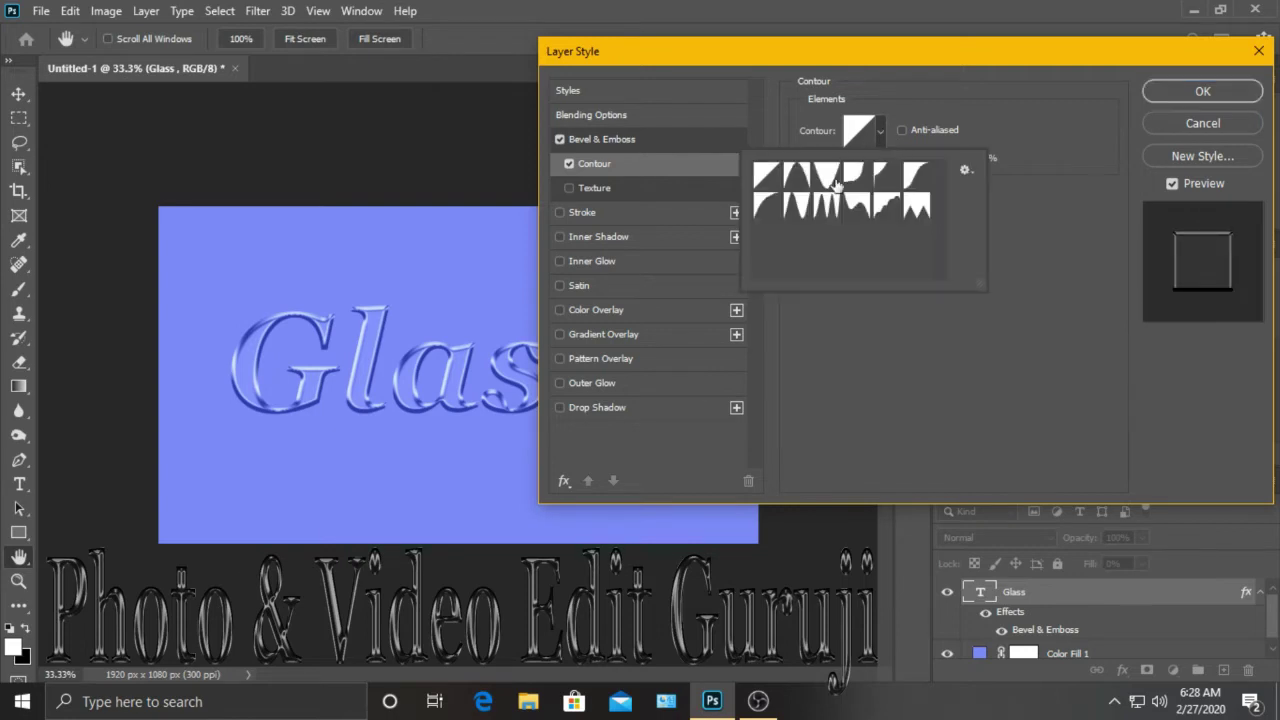
{"action": "left_click", "coordinate": [792, 207]}
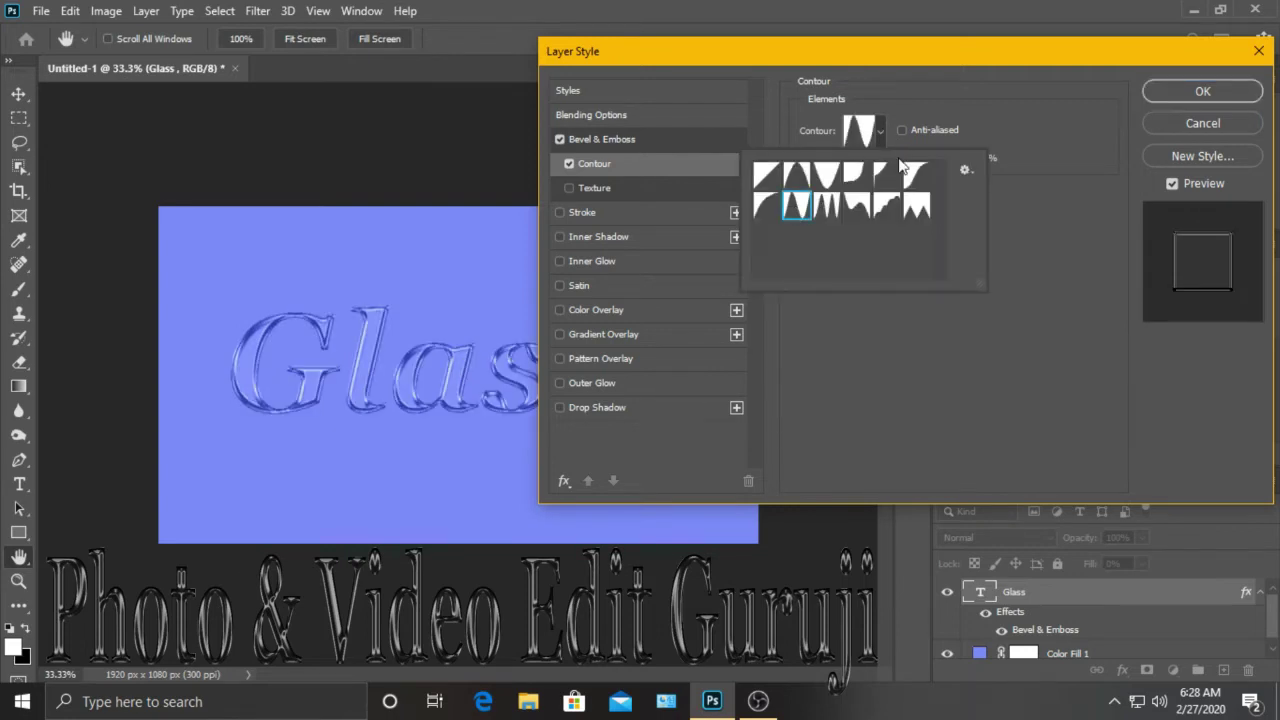
{"action": "left_click", "coordinate": [876, 133]}
{"action": "left_click_drag", "start_coordinate": [885, 158], "coordinate": [941, 162]}
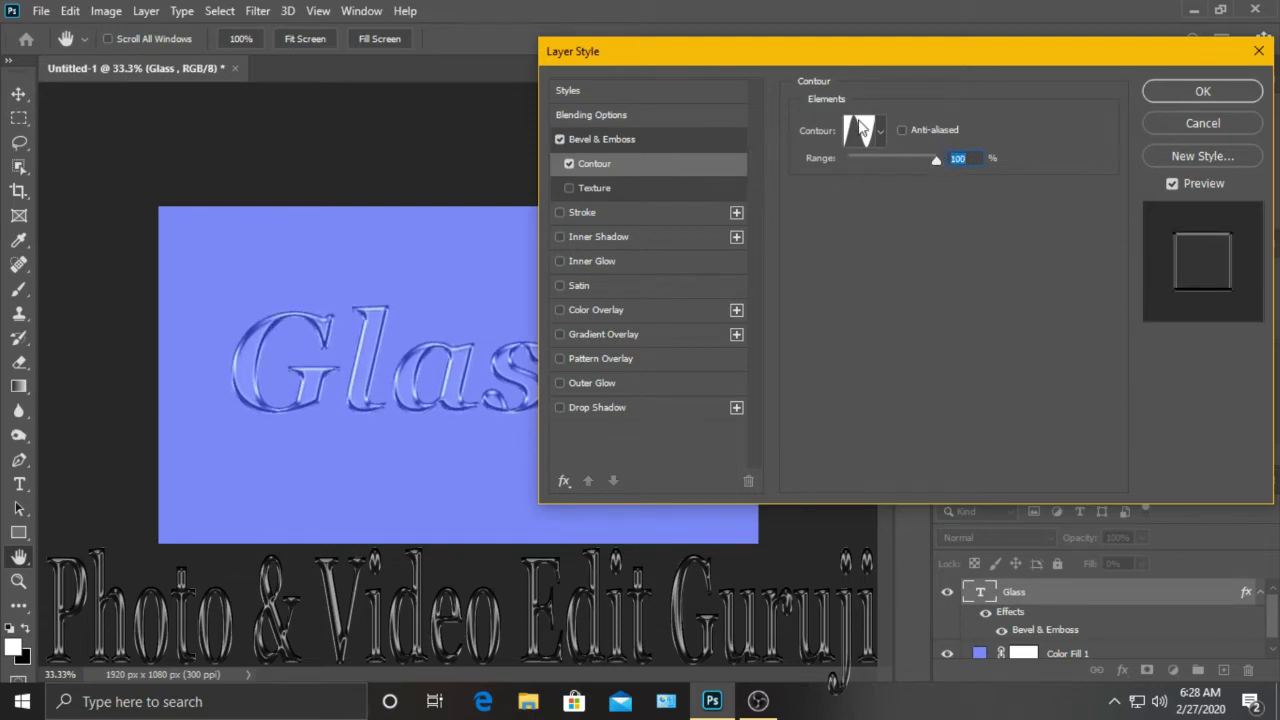
{"action": "left_click", "coordinate": [901, 130]}
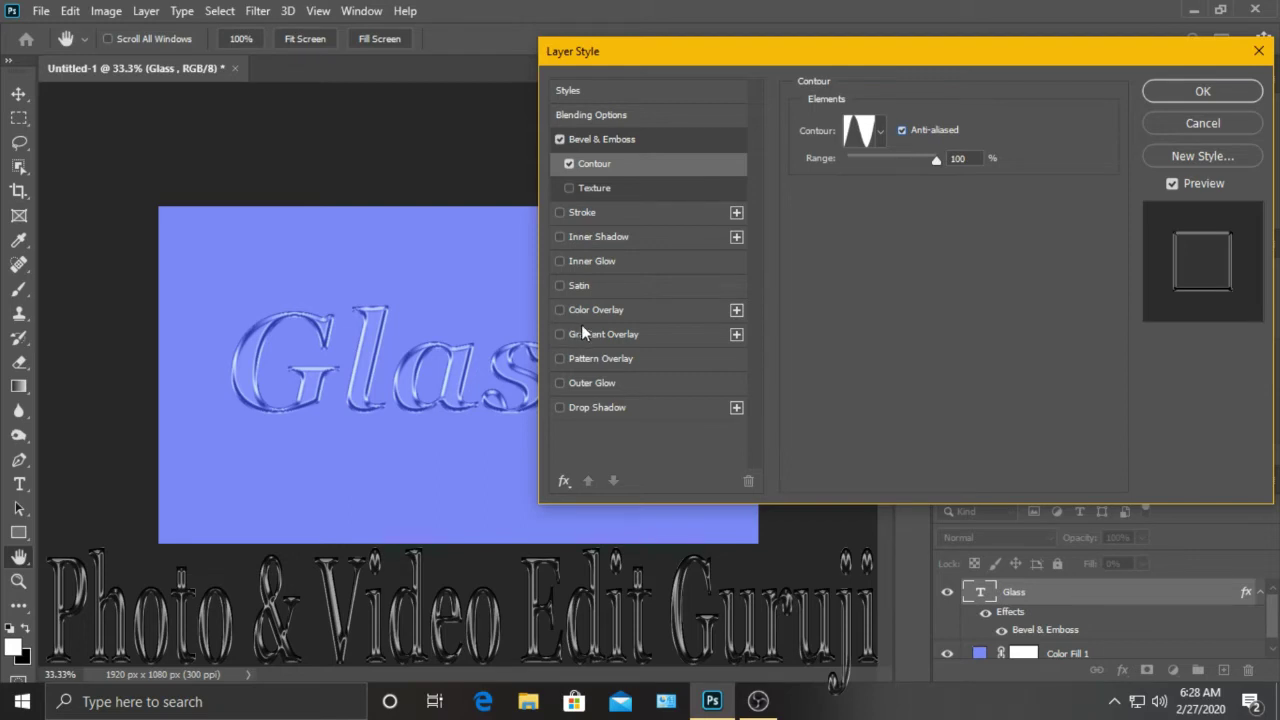
Add an Inner Shadow with 27% opacity to the Glass layer and apply the layer style
{"action": "left_click", "coordinate": [569, 238]}
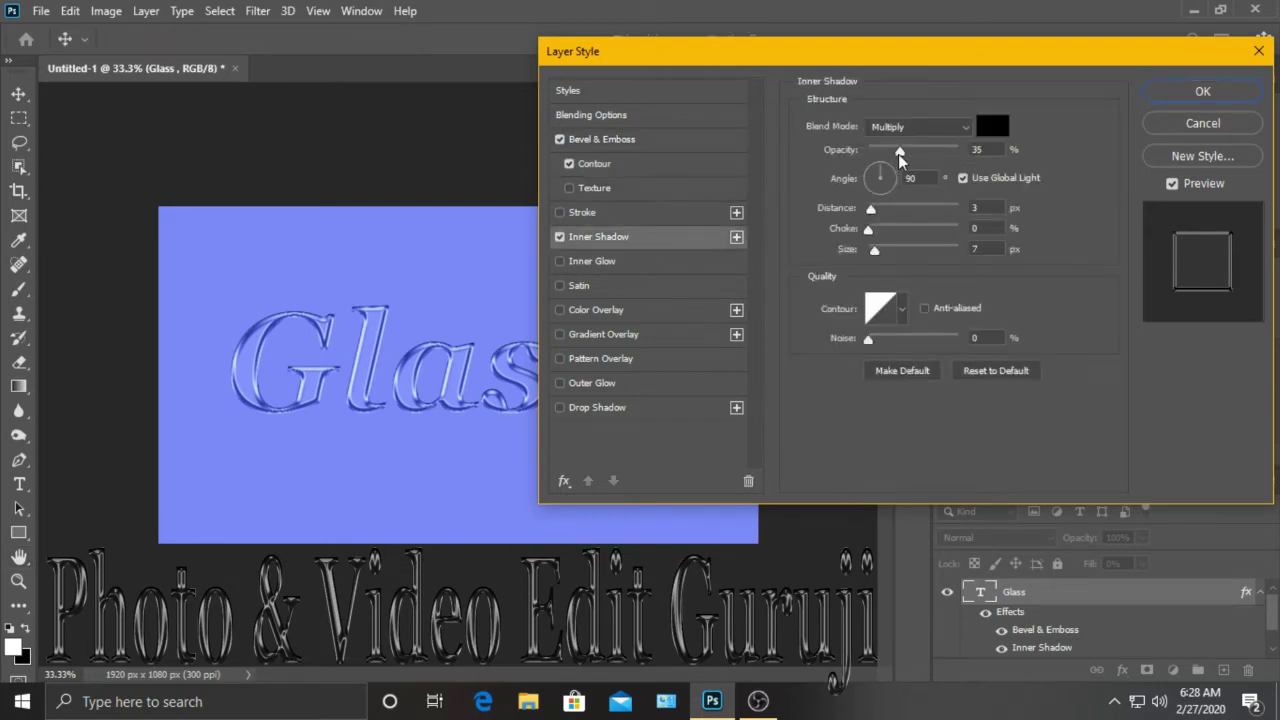
{"action": "left_click_drag", "start_coordinate": [894, 153], "coordinate": [984, 153]}
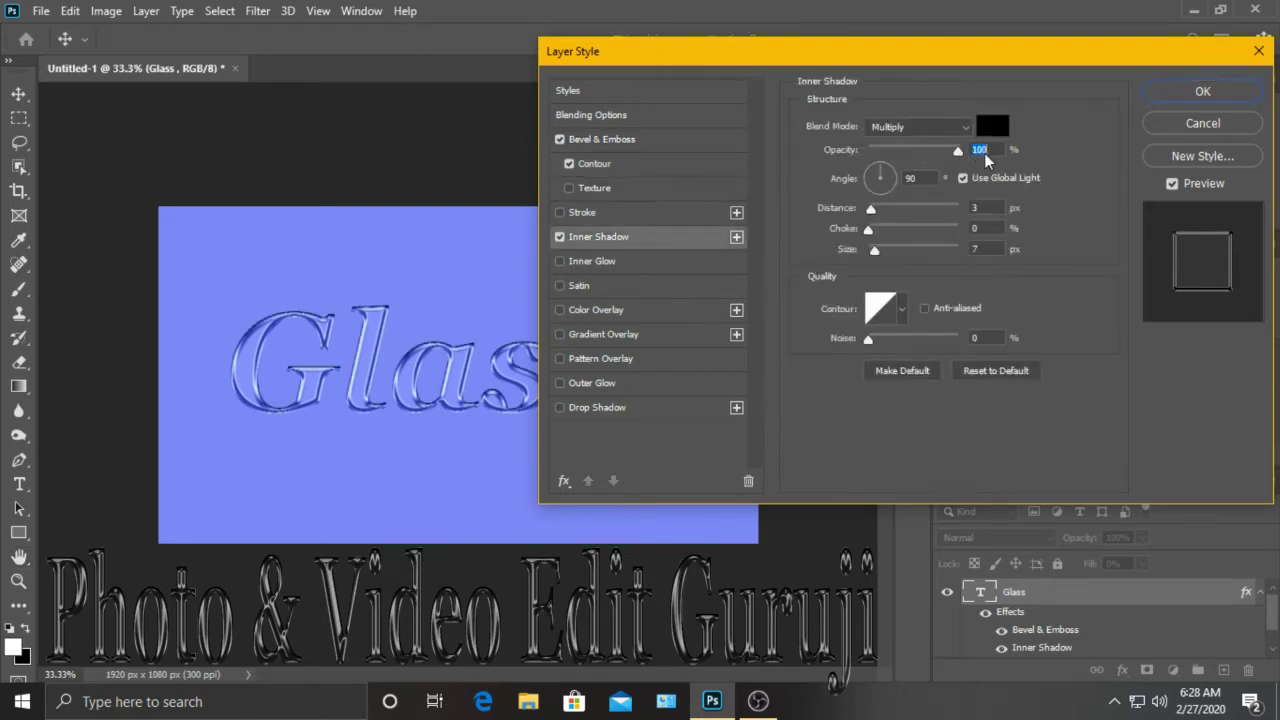
{"action": "left_click_drag", "start_coordinate": [968, 152], "coordinate": [892, 160]}
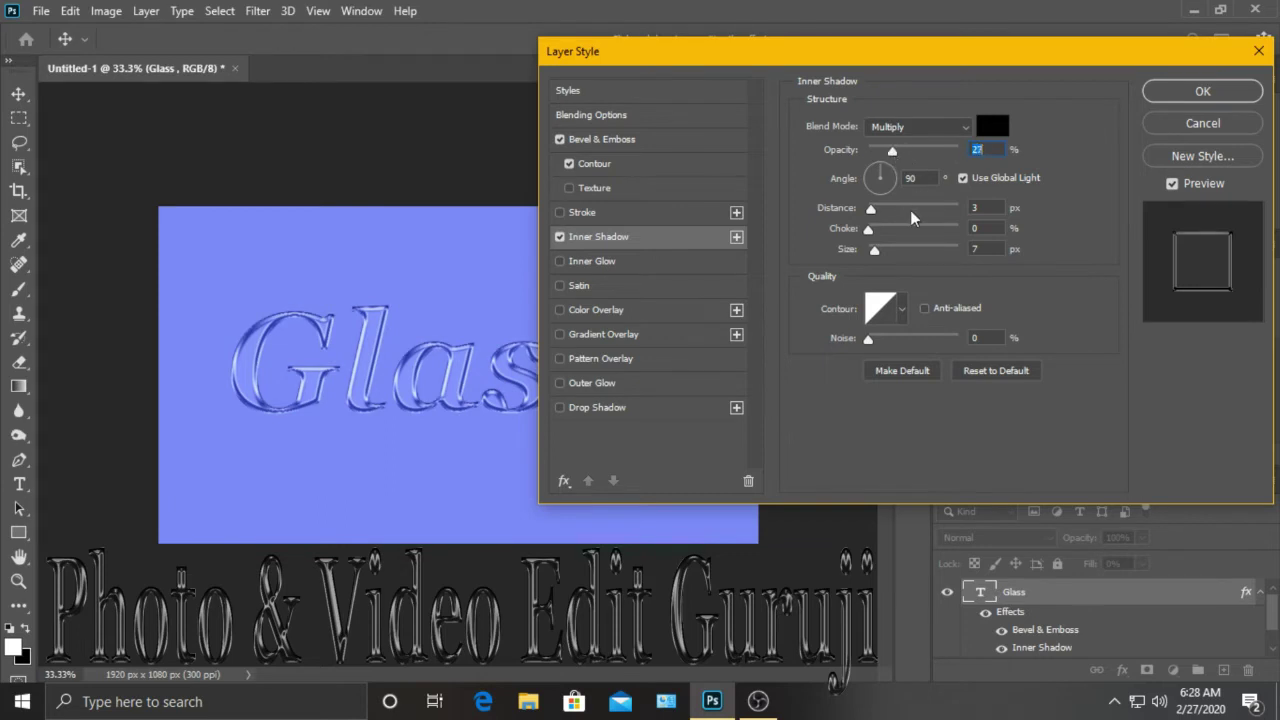
{"action": "left_click", "coordinate": [905, 314]}
{"action": "left_click", "coordinate": [905, 314]}
{"action": "left_click", "coordinate": [1203, 93]}
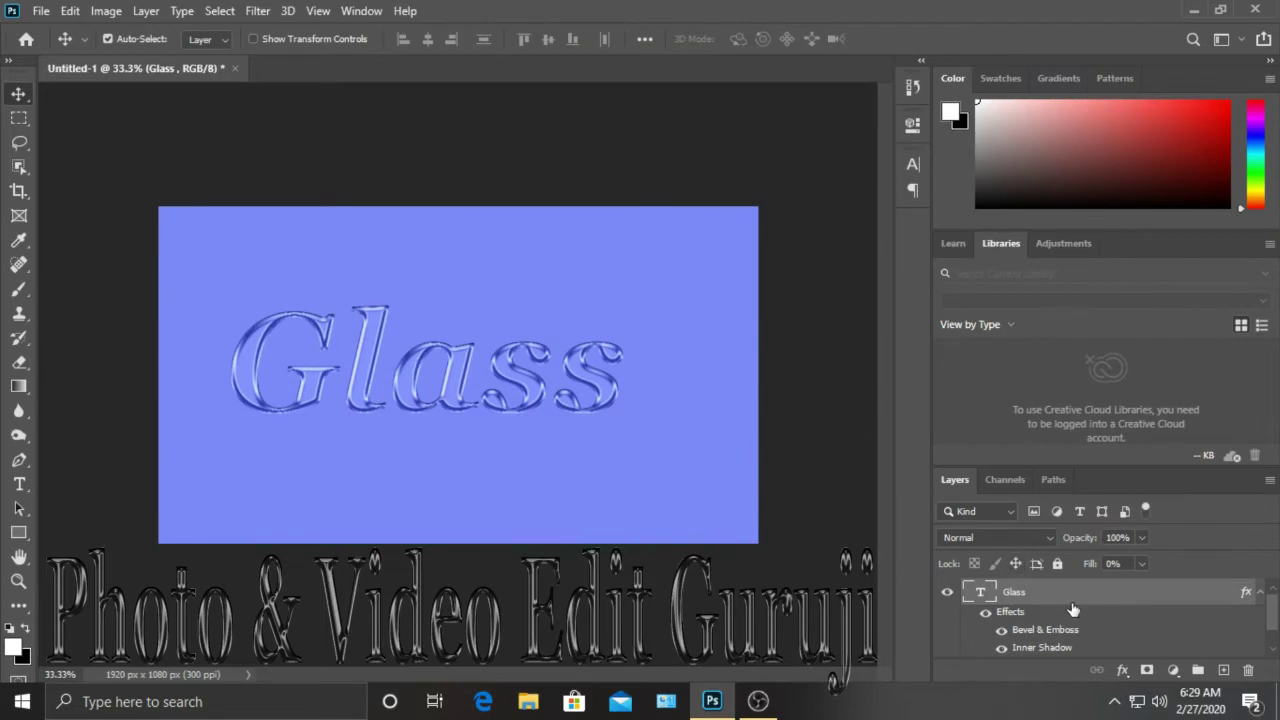
Scale the Glass text up proportionally to about 107% and commit the transform
{"action": "key", "text": "ctrl+t"}
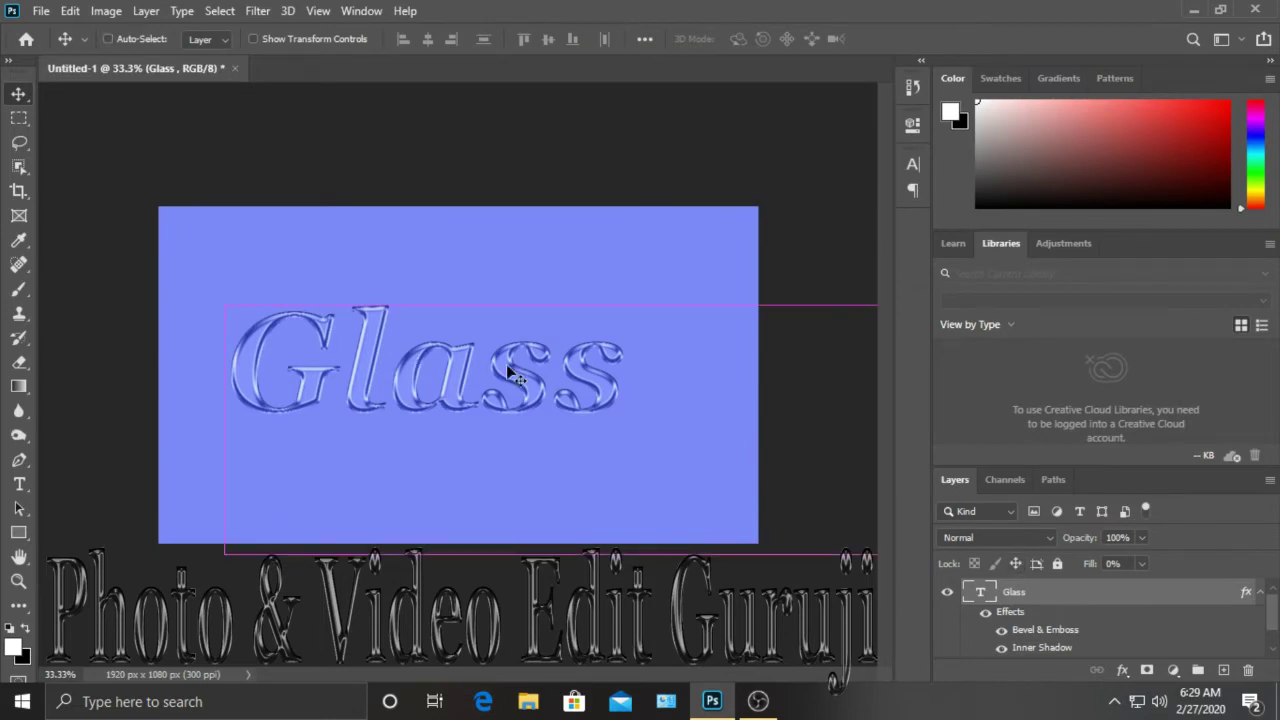
{"action": "left_click_drag", "start_coordinate": [225, 291], "coordinate": [177, 271]}
{"action": "left_click_drag", "start_coordinate": [365, 324], "coordinate": [423, 337]}
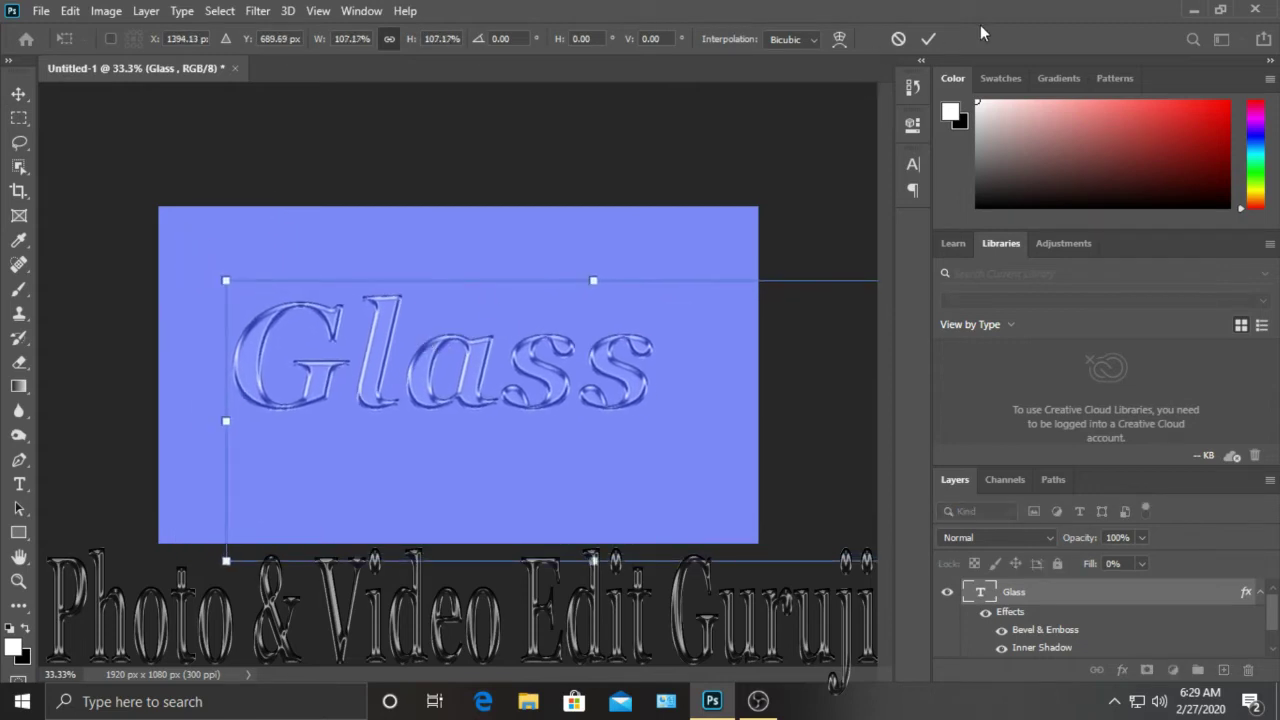
{"action": "left_click", "coordinate": [930, 38]}
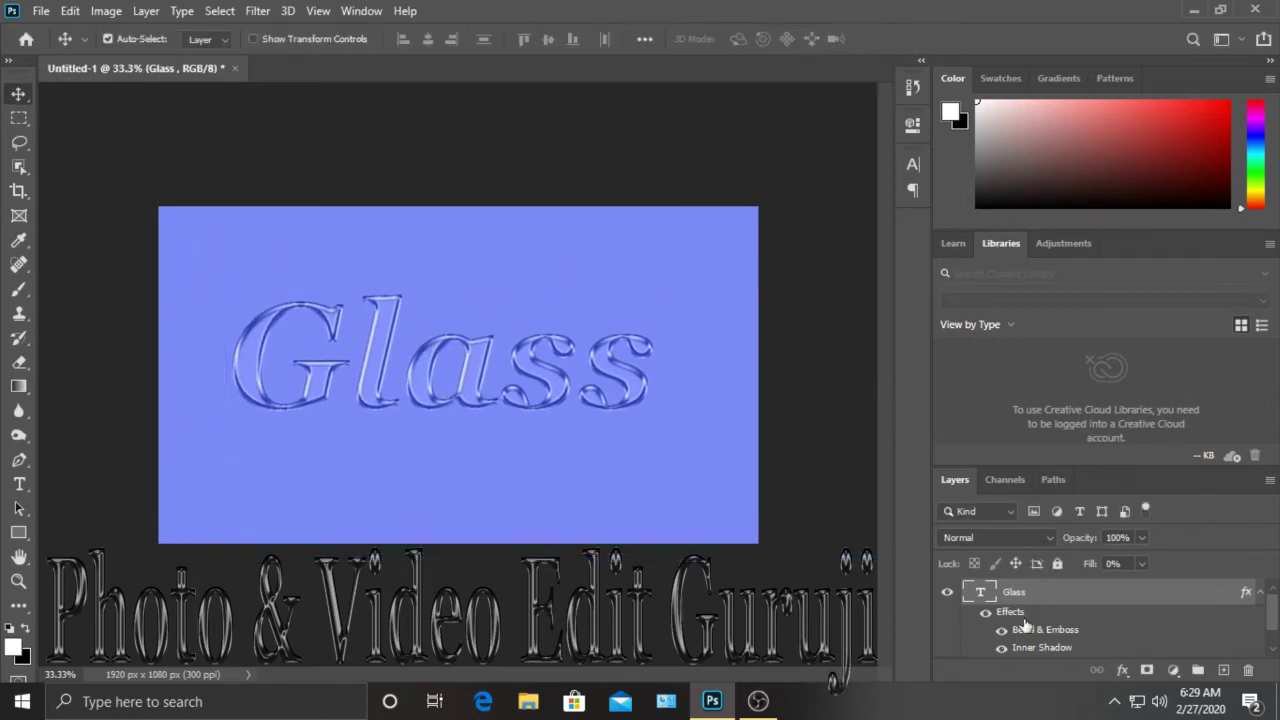
Try other hues for the Color Fill 1 background and set its colour to the brighter blue 6a86fd
{"action": "scroll", "coordinate": [1050, 610], "scroll_direction": "down", "scroll_amount": 1}
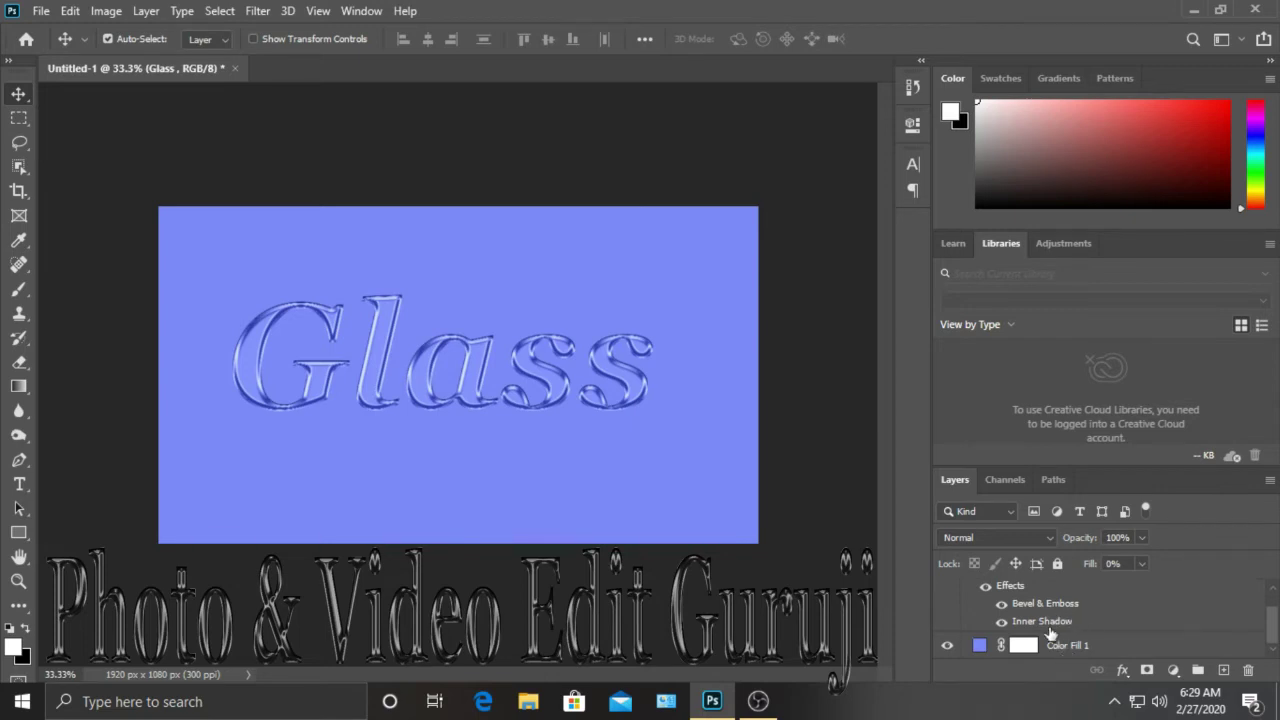
{"action": "left_click", "coordinate": [980, 648]}
{"action": "double_click", "coordinate": [980, 646]}
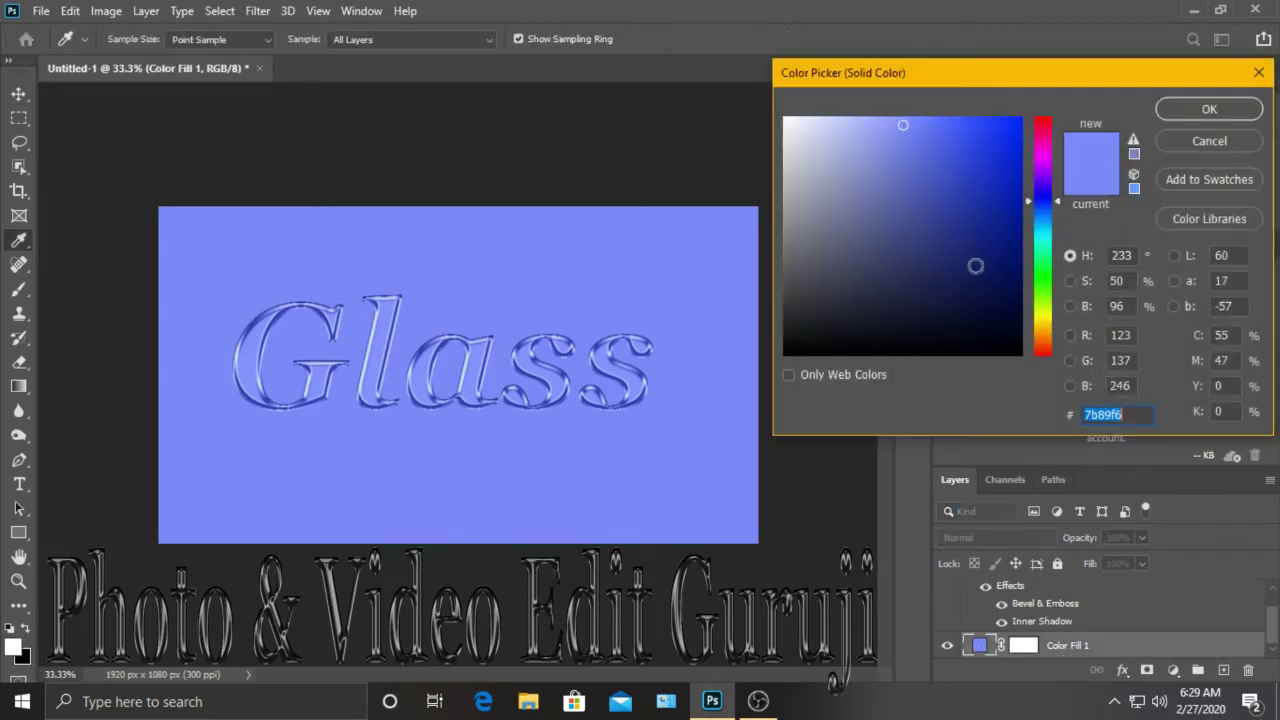
{"action": "left_click_drag", "start_coordinate": [1057, 197], "coordinate": [1053, 117]}
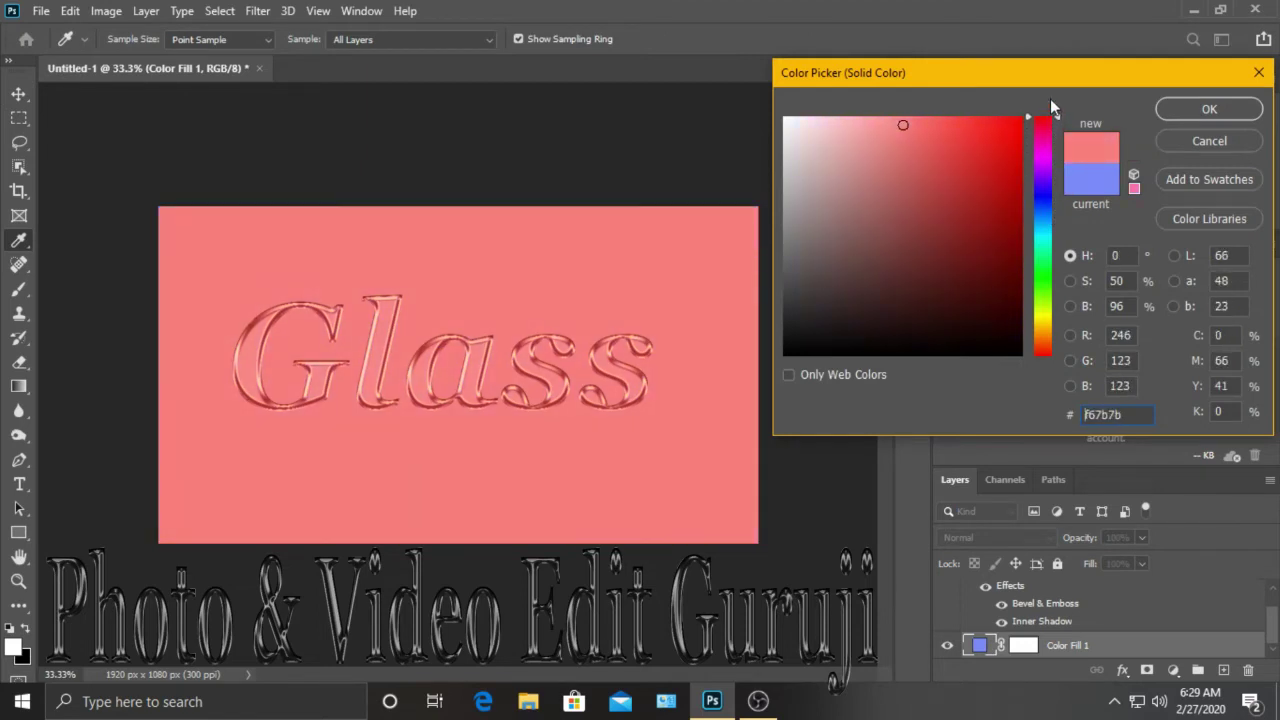
{"action": "left_click_drag", "start_coordinate": [1050, 111], "coordinate": [1048, 200]}
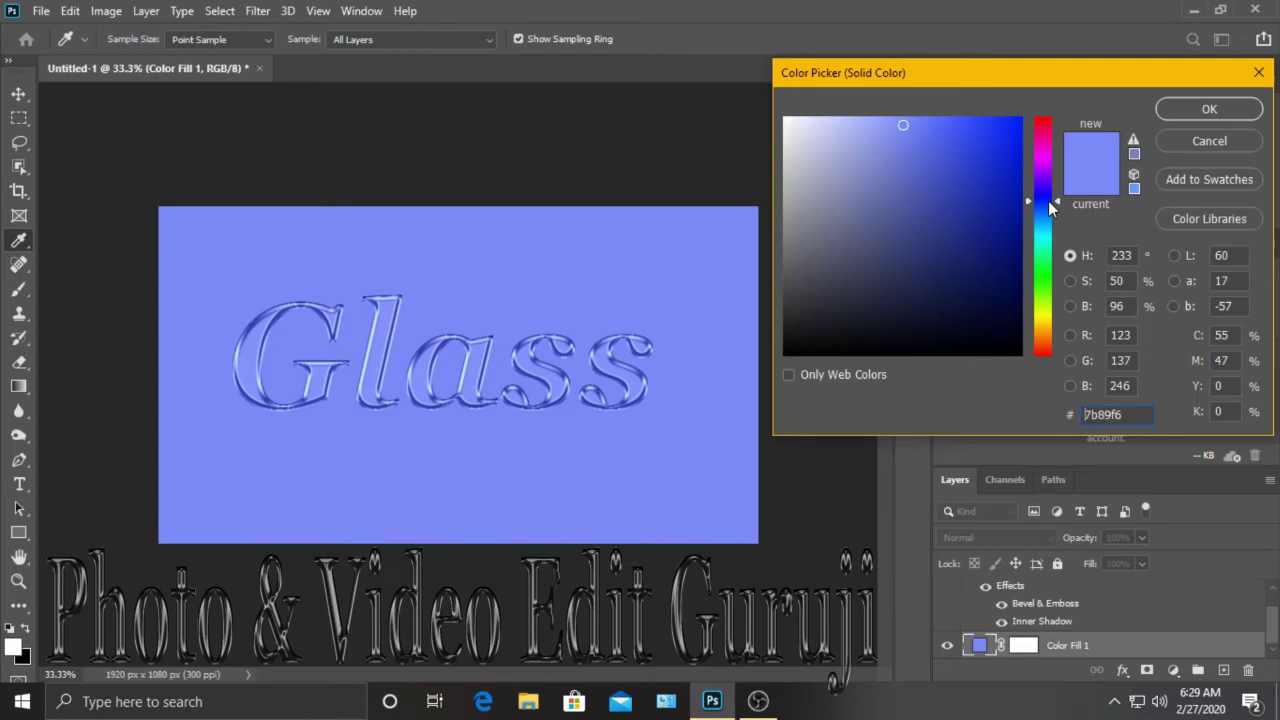
{"action": "mouse_move", "coordinate": [1048, 201]}
{"action": "left_mouse_down"}
{"action": "mouse_move", "coordinate": [1059, 198]}
{"action": "mouse_move", "coordinate": [1061, 228]}
{"action": "mouse_move", "coordinate": [1063, 191]}
{"action": "mouse_move", "coordinate": [1063, 203]}
{"action": "left_mouse_up"}
{"action": "left_click", "coordinate": [929, 121]}
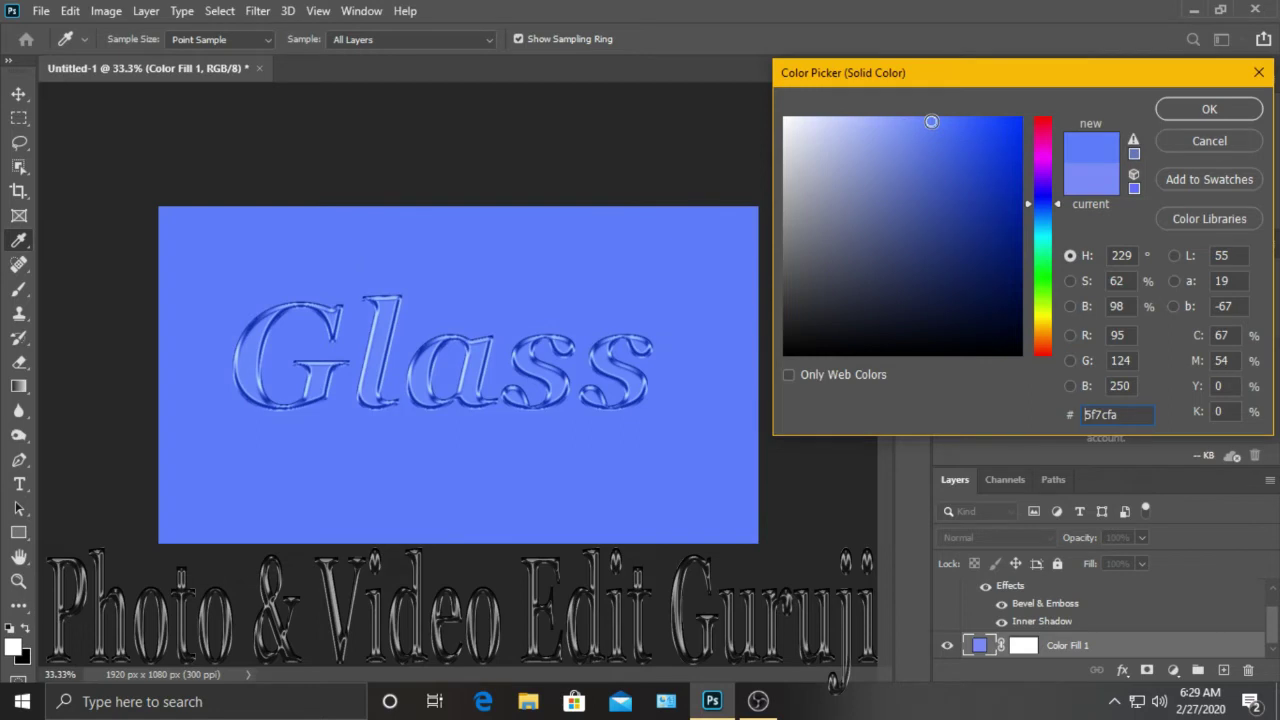
{"action": "left_click", "coordinate": [910, 122]}
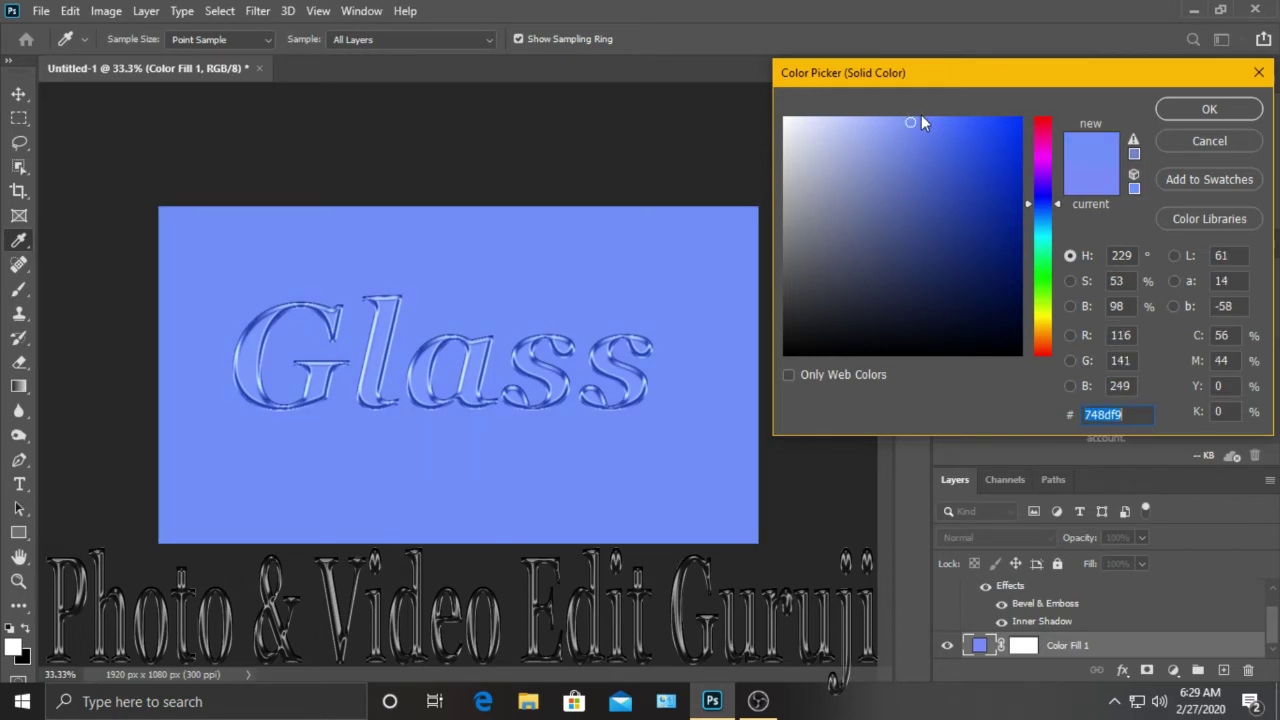
{"action": "left_click", "coordinate": [922, 119]}
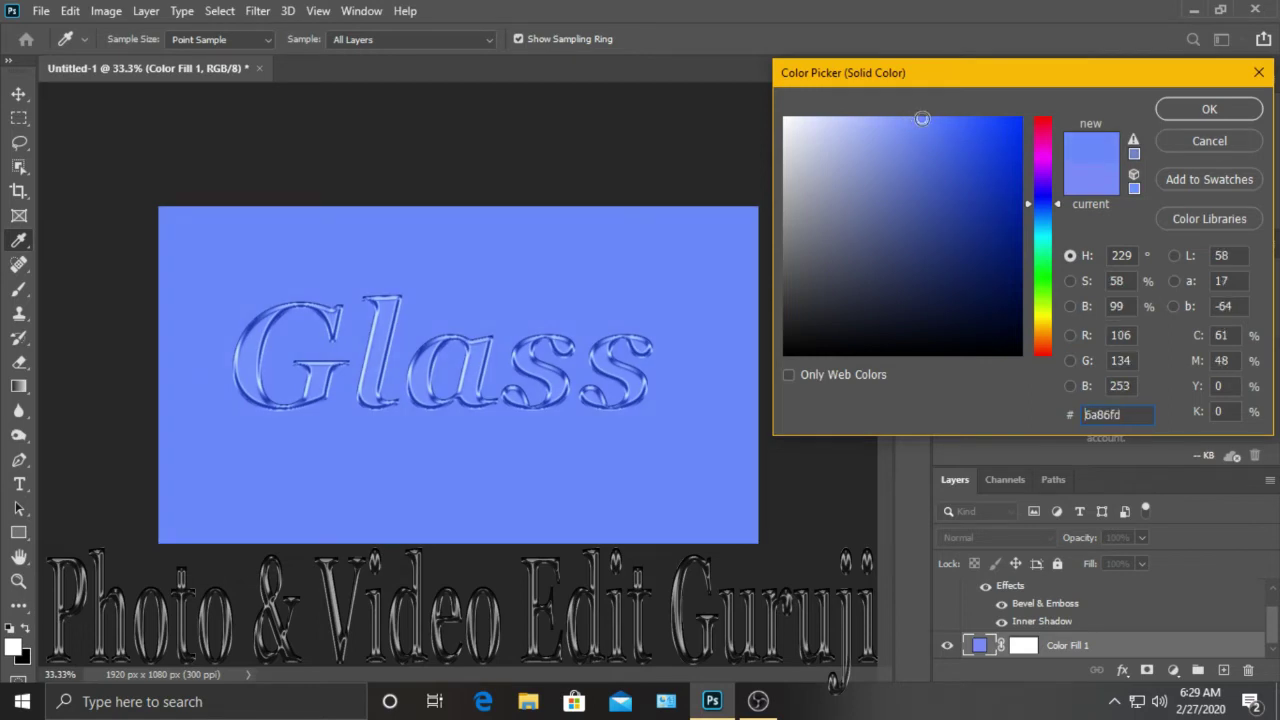
{"action": "left_click", "coordinate": [1209, 108]}
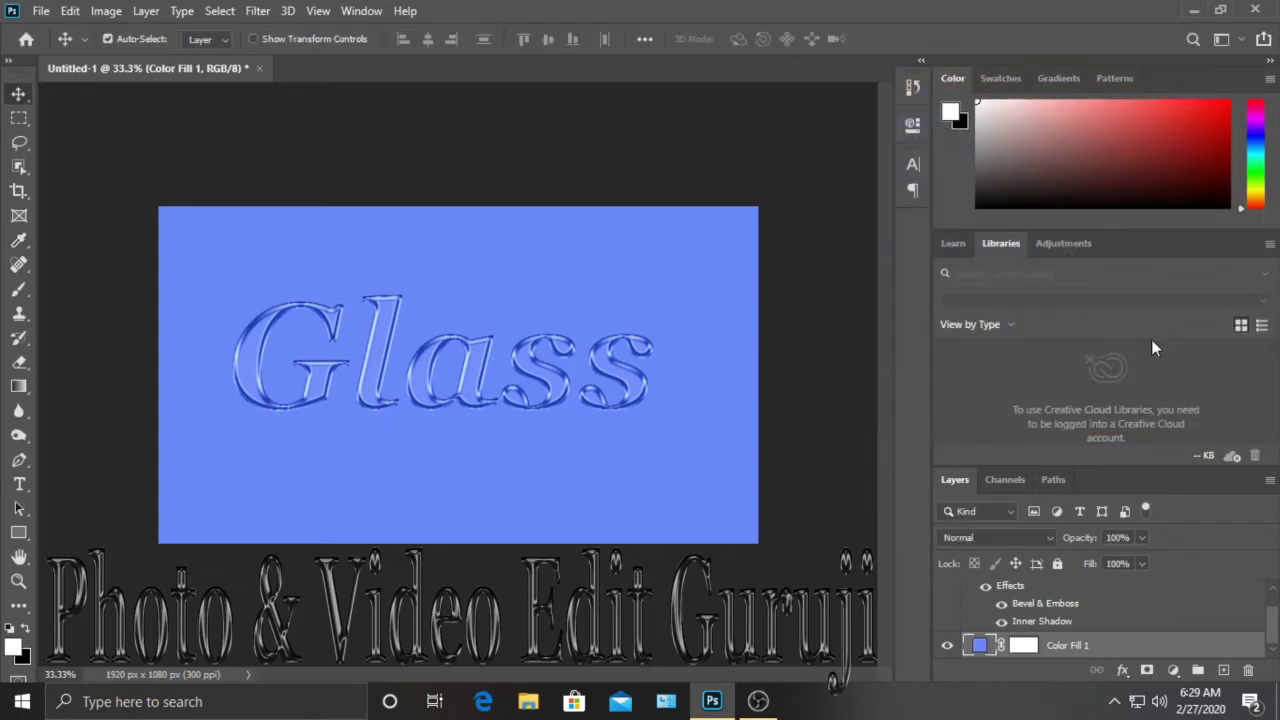
Add a Hue/Saturation adjustment layer above the Glass layer and set its hue to +12
{"action": "scroll", "coordinate": [1067, 641], "scroll_direction": "up", "scroll_amount": 1}
{"action": "left_click", "coordinate": [1092, 600]}
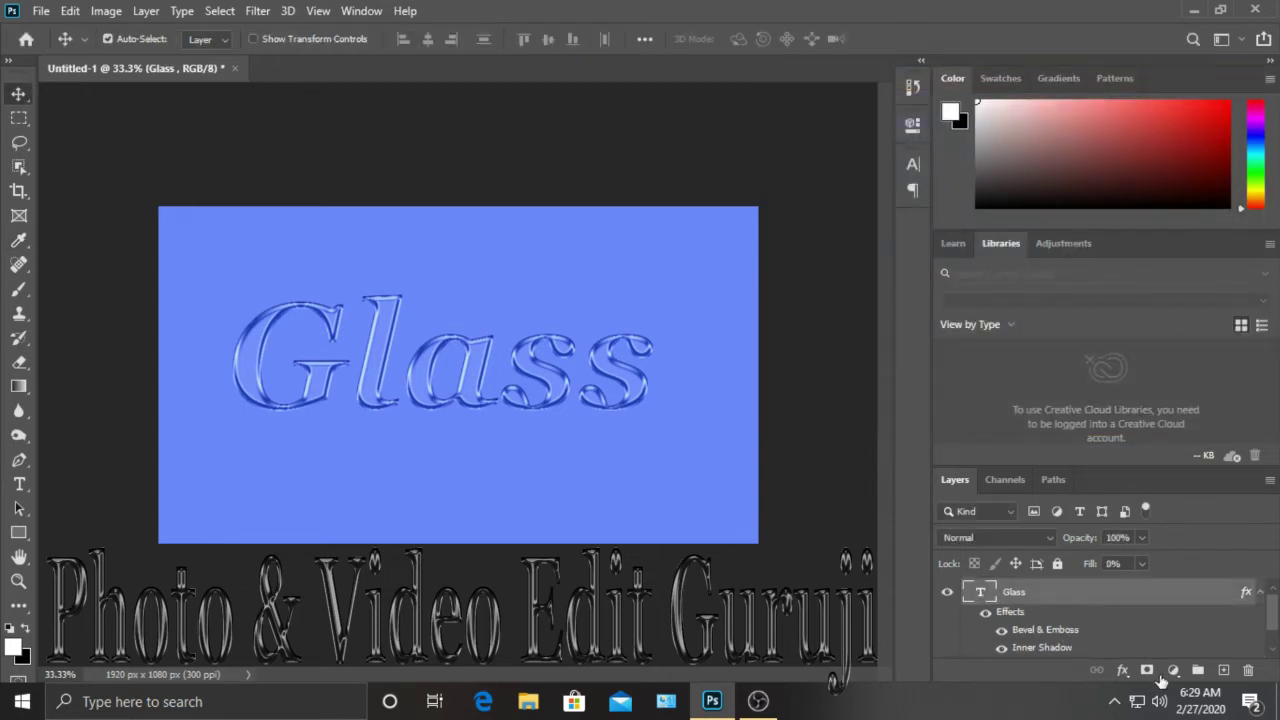
{"action": "left_click", "coordinate": [1186, 672]}
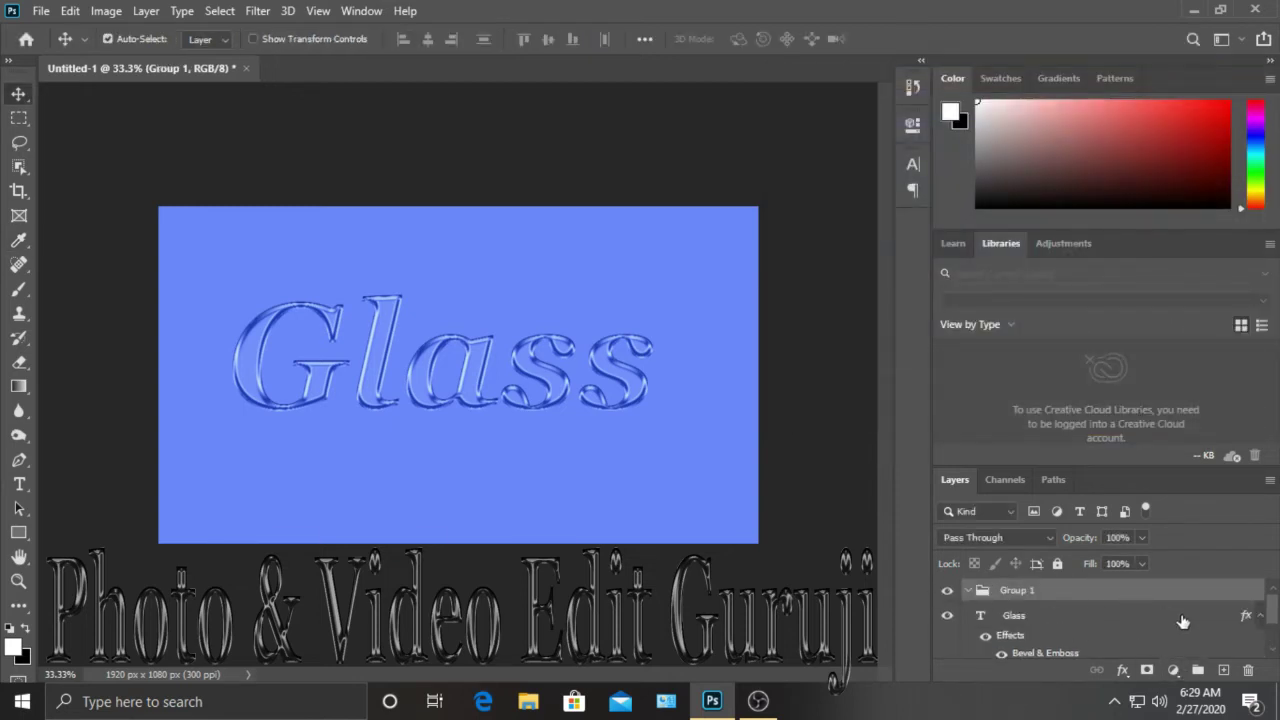
{"action": "key", "text": "ctrl+z"}
{"action": "left_click", "coordinate": [1173, 670]}
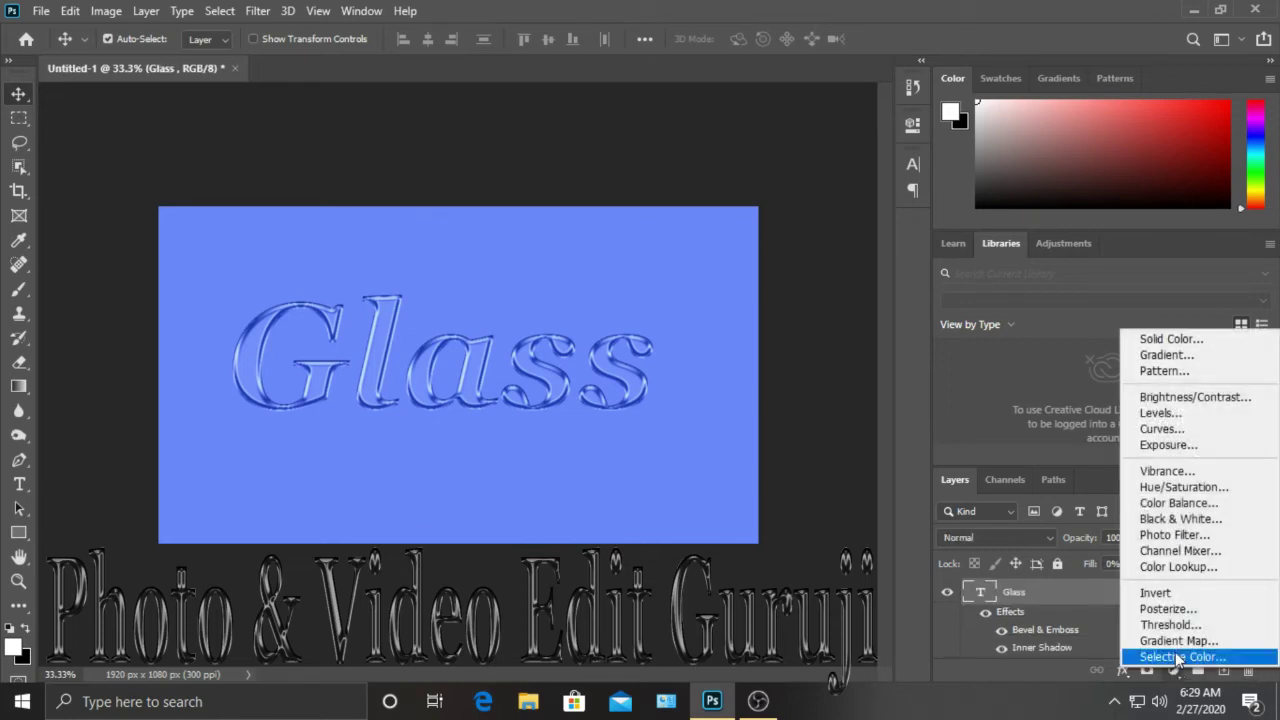
{"action": "left_click", "coordinate": [1180, 487]}
{"action": "mouse_move", "coordinate": [755, 253]}
{"action": "left_mouse_down"}
{"action": "mouse_move", "coordinate": [690, 241]}
{"action": "mouse_move", "coordinate": [790, 239]}
{"action": "mouse_move", "coordinate": [767, 253]}
{"action": "left_mouse_up"}
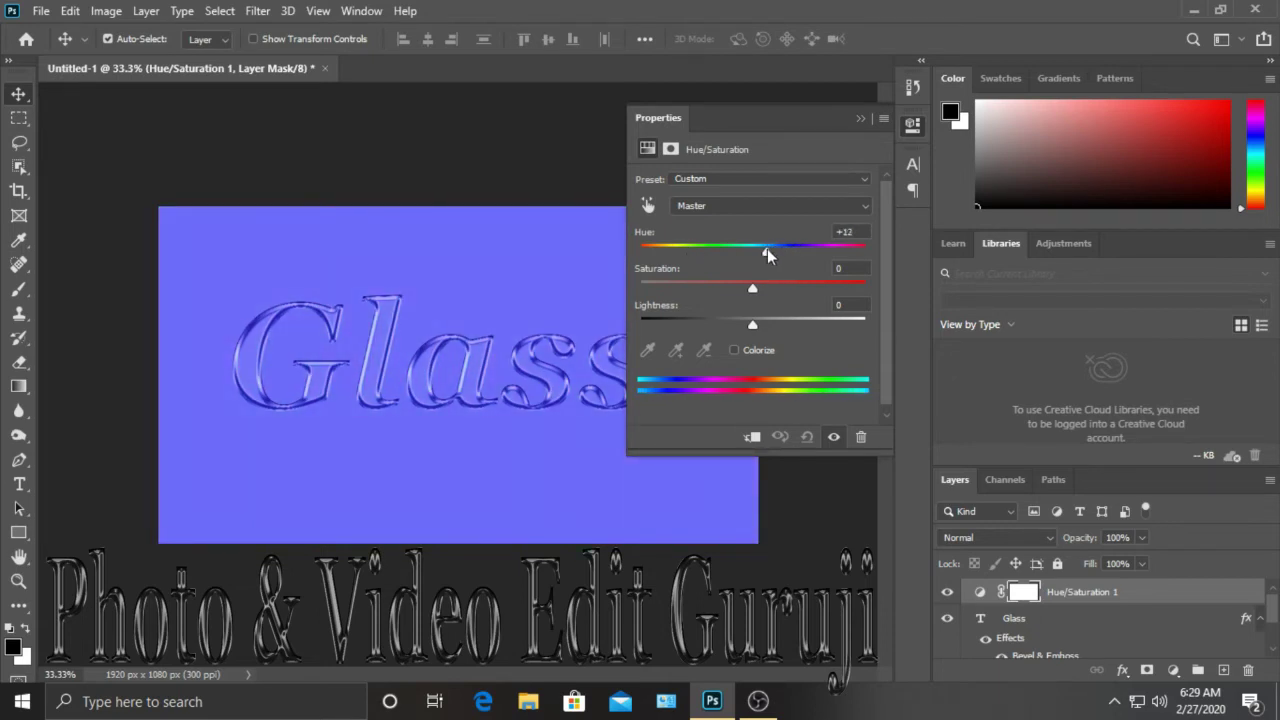
{"action": "left_click", "coordinate": [860, 118]}
Compare the canvas with and without the Hue/Saturation 1 layer and the Glass text layer
{"action": "left_click", "coordinate": [947, 592]}
{"action": "left_click", "coordinate": [947, 592]}
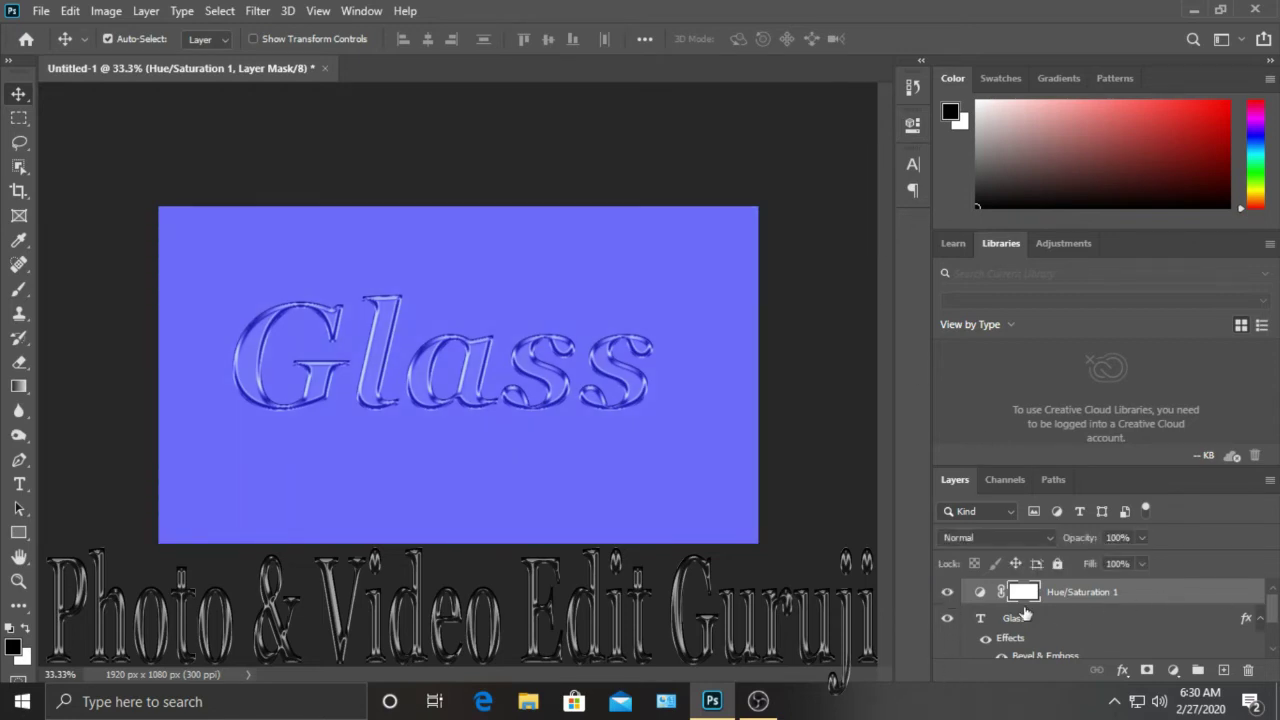
{"action": "left_click", "coordinate": [945, 619]}
{"action": "left_click", "coordinate": [945, 619]}
{"action": "left_click", "coordinate": [42, 10]}
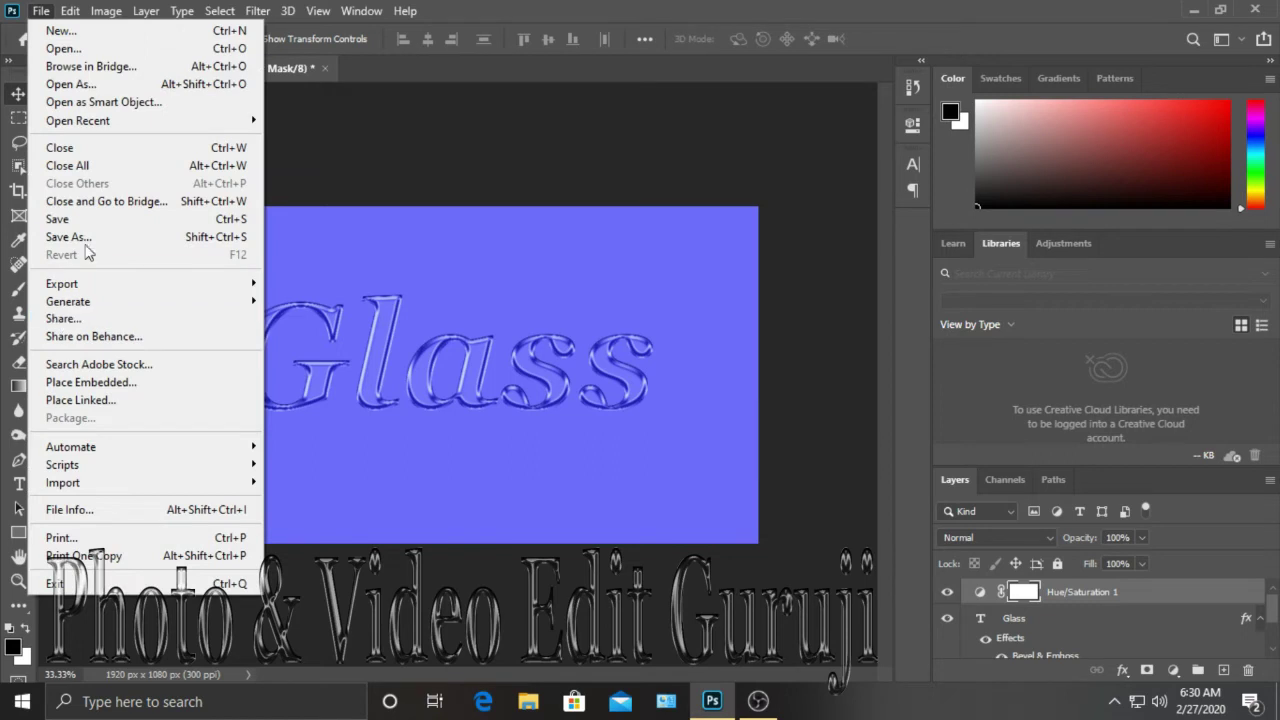
{"action": "left_click", "coordinate": [557, 8]}
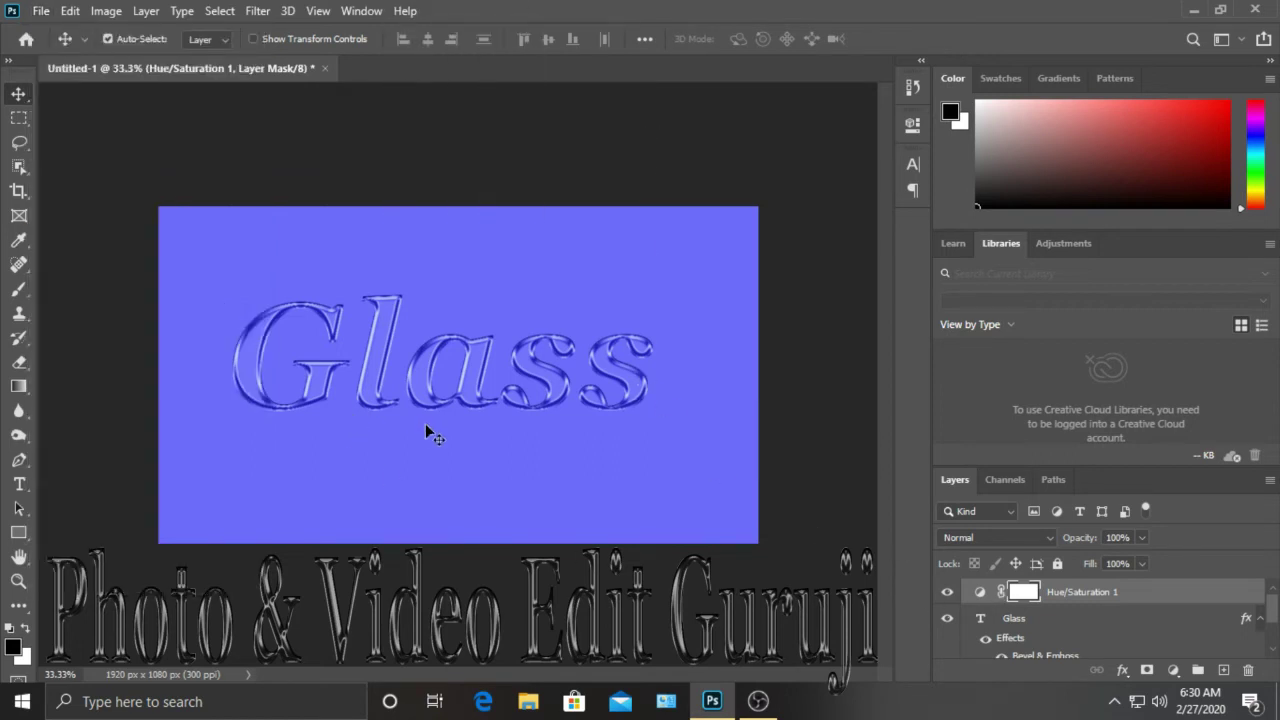
Scale the Glass text proportionally to about 91%, place it in the upper part of the canvas and commit the transform
{"action": "key", "text": "ctrl+t"}
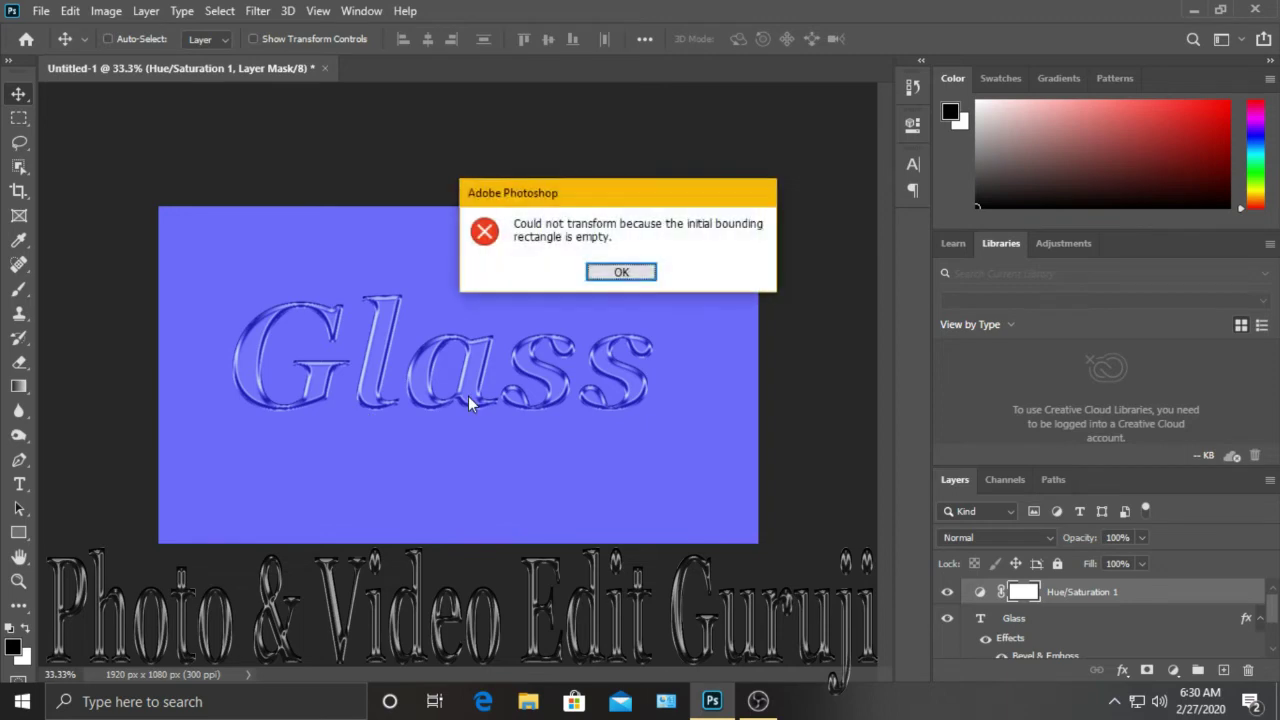
{"action": "left_click", "coordinate": [628, 277]}
{"action": "left_click", "coordinate": [1045, 620]}
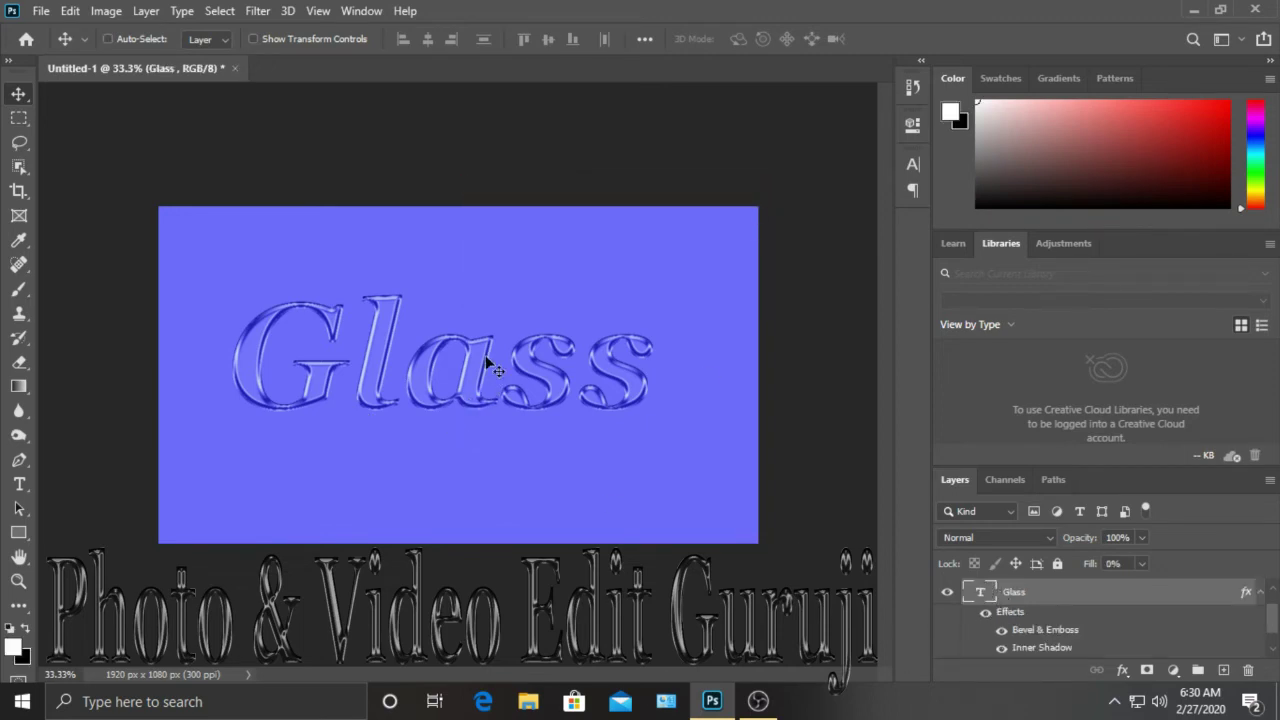
{"action": "key", "text": "ctrl+t"}
{"action": "left_click_drag", "start_coordinate": [226, 561], "coordinate": [384, 381]}
{"action": "left_click_drag", "start_coordinate": [667, 424], "coordinate": [919, 516]}
{"action": "mouse_move", "coordinate": [549, 419]}
{"action": "left_mouse_down"}
{"action": "mouse_move", "coordinate": [561, 394]}
{"action": "mouse_move", "coordinate": [546, 384]}
{"action": "mouse_move", "coordinate": [550, 401]}
{"action": "left_mouse_up"}
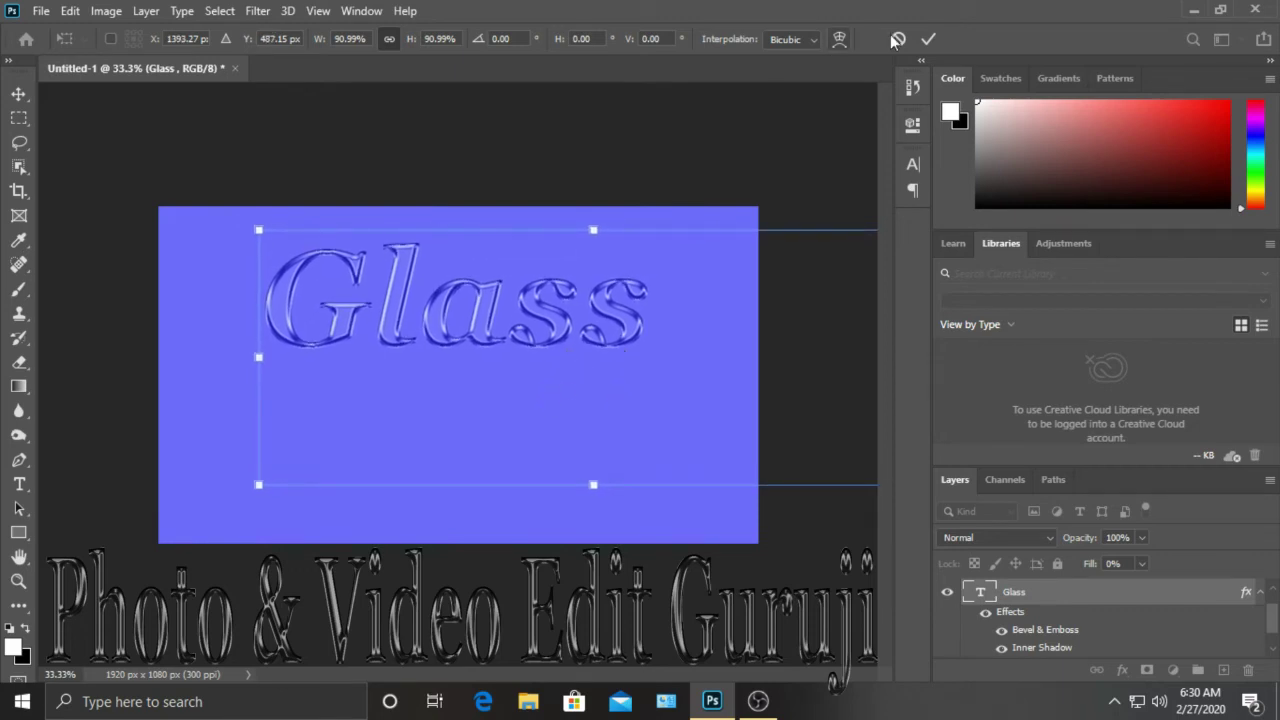
{"action": "left_click", "coordinate": [929, 38]}
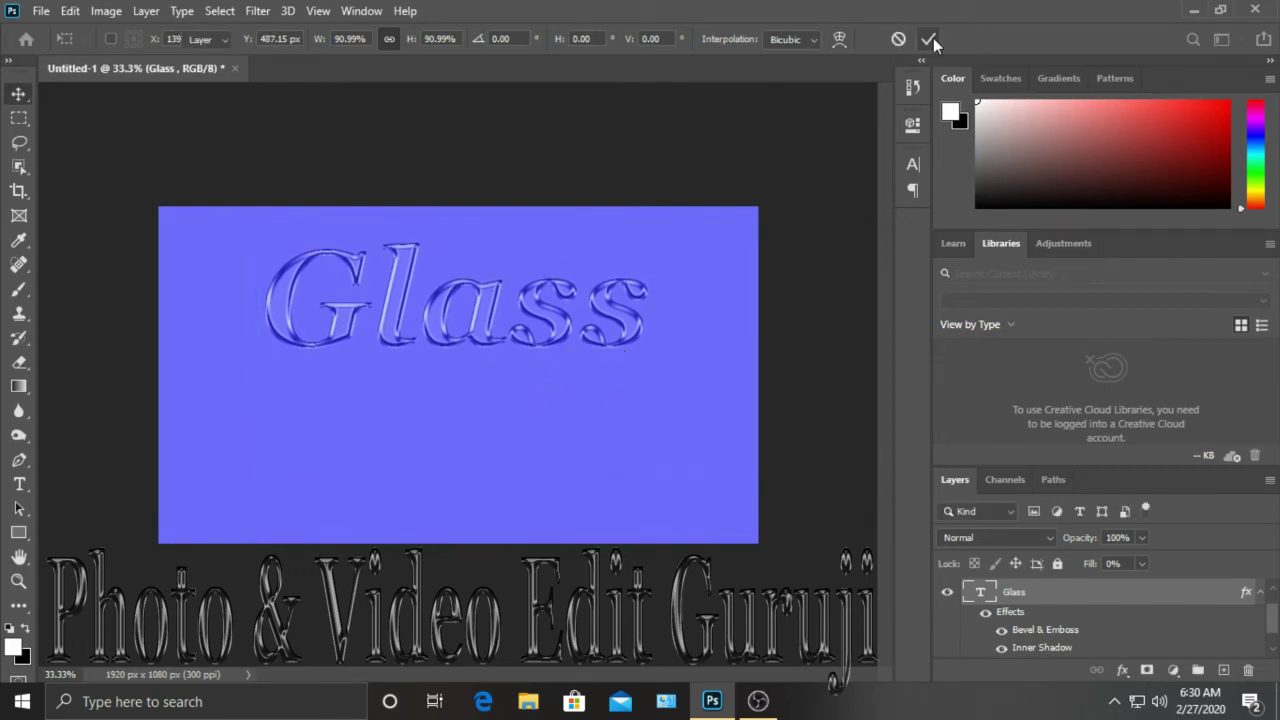
Add a paragraph text layer reading "Text" in the area beneath the word Glass and commit it
{"action": "left_click", "coordinate": [20, 484]}
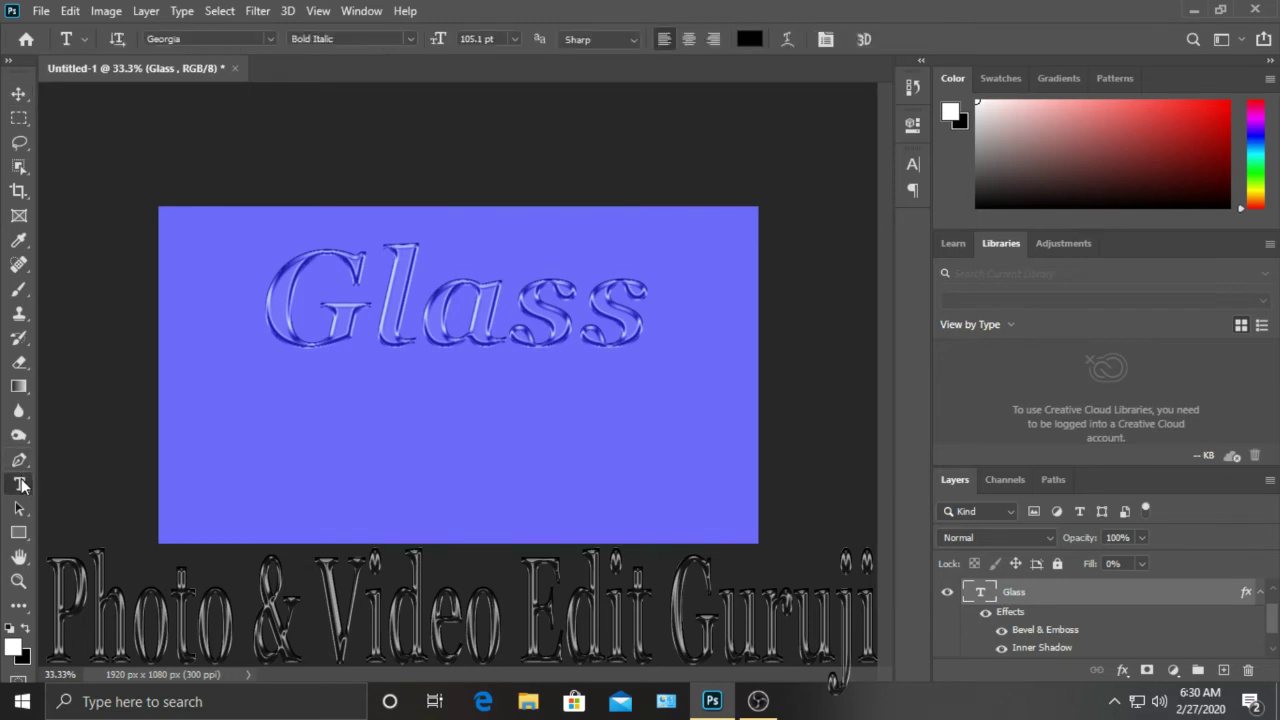
{"action": "left_click_drag", "start_coordinate": [261, 406], "coordinate": [696, 517]}
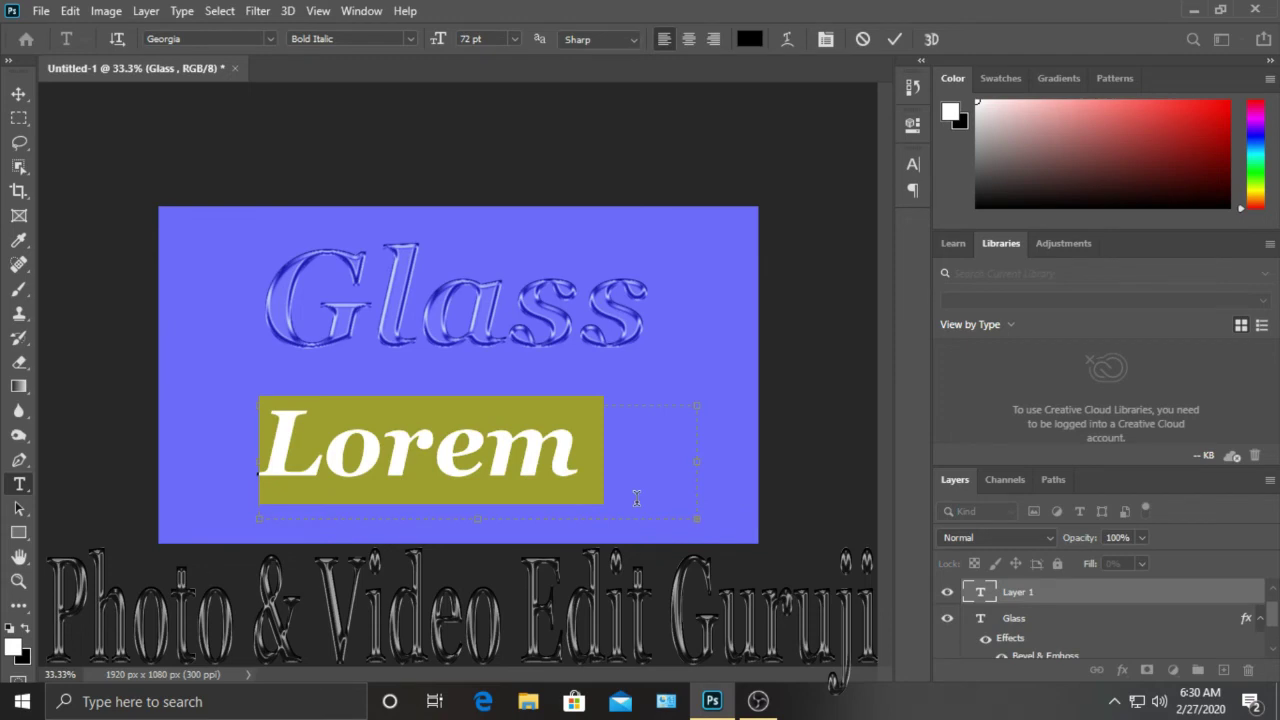
{"action": "key", "text": "BackSpace"}
{"action": "type", "text": "aaaaaaa"}
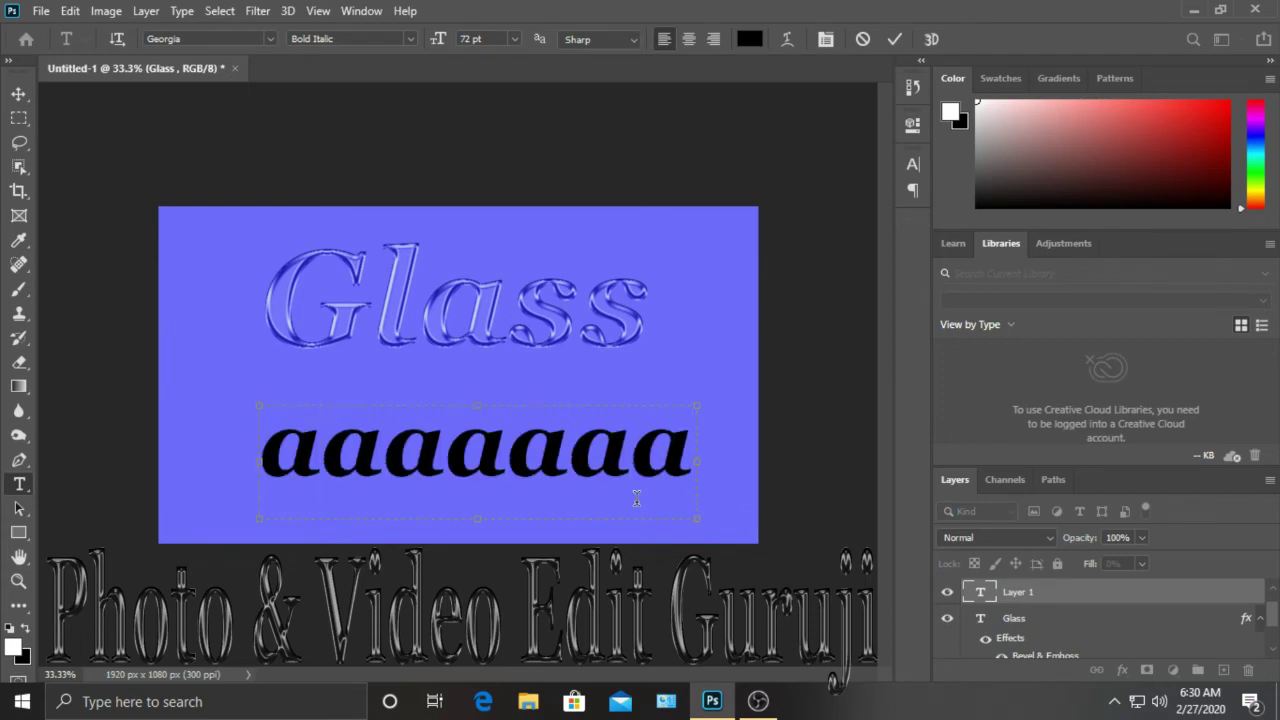
{"action": "key", "text": "BackSpace"}
{"action": "key", "text": "BackSpace"}
{"action": "key", "text": "BackSpace"}
{"action": "key", "text": "BackSpace"}
{"action": "key", "text": "BackSpace"}
{"action": "key", "text": "BackSpace"}
{"action": "key", "text": "BackSpace"}
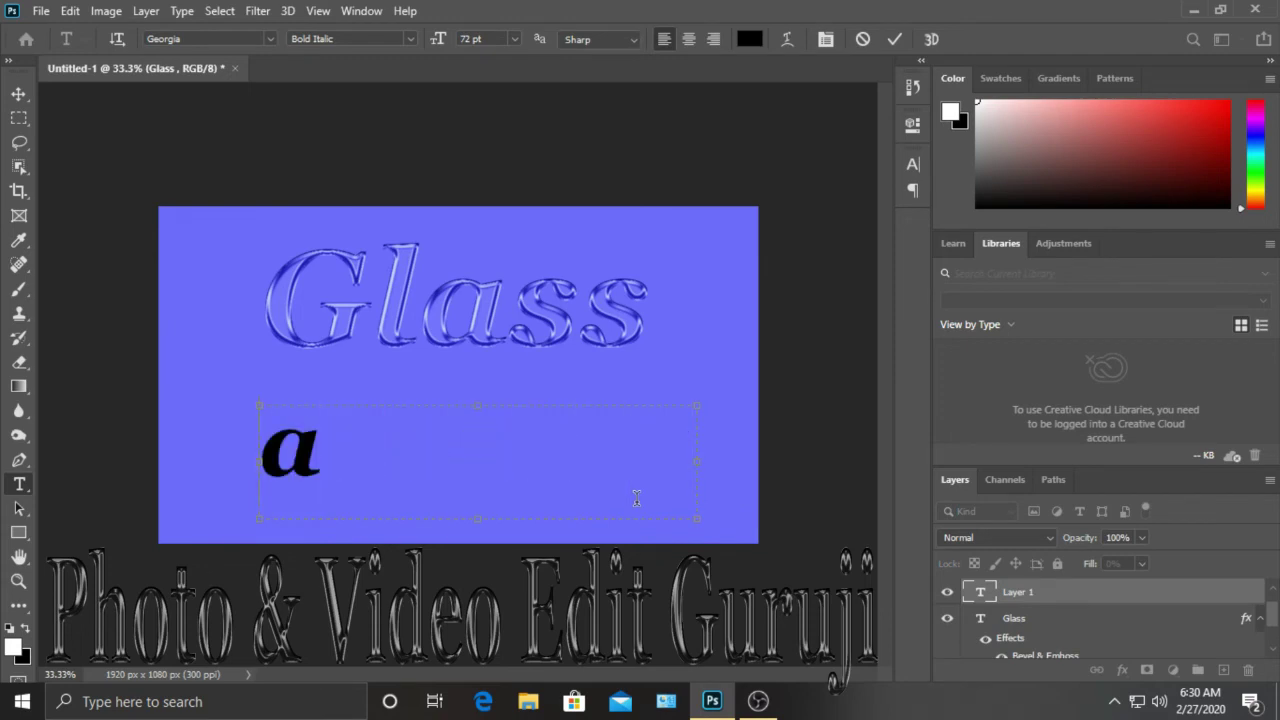
{"action": "type", "text": "T"}
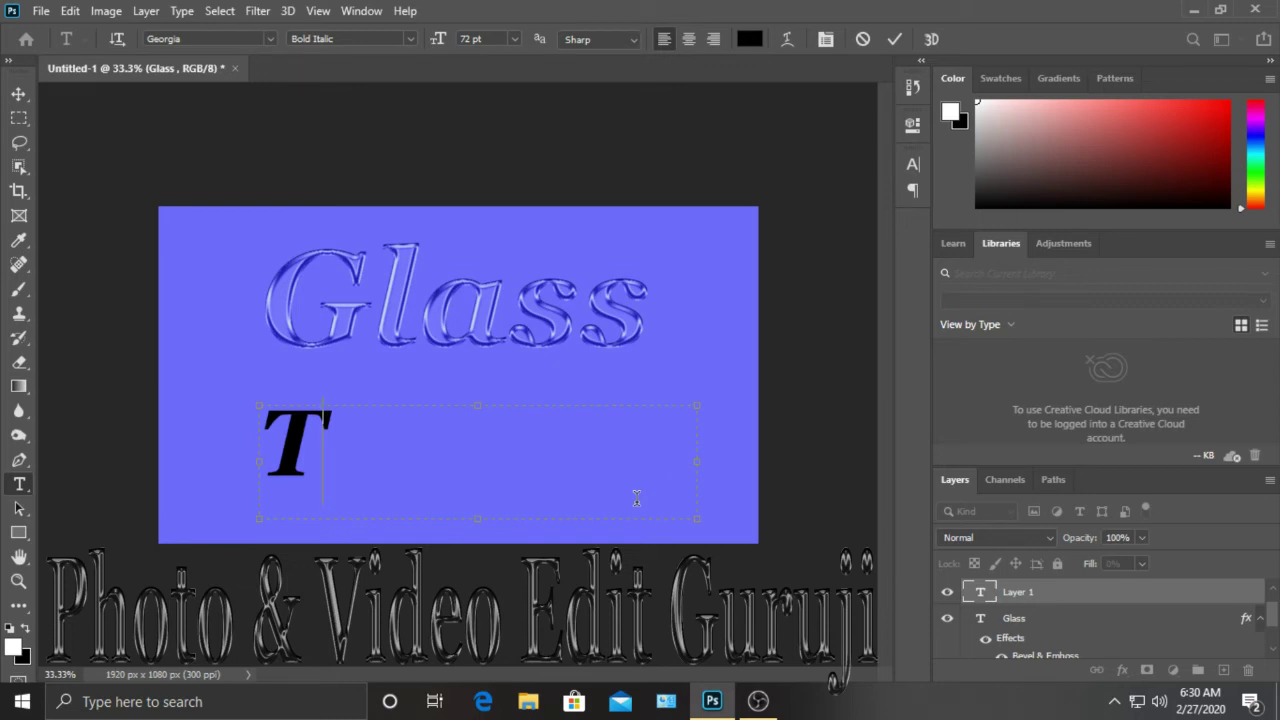
{"action": "type", "text": "e"}
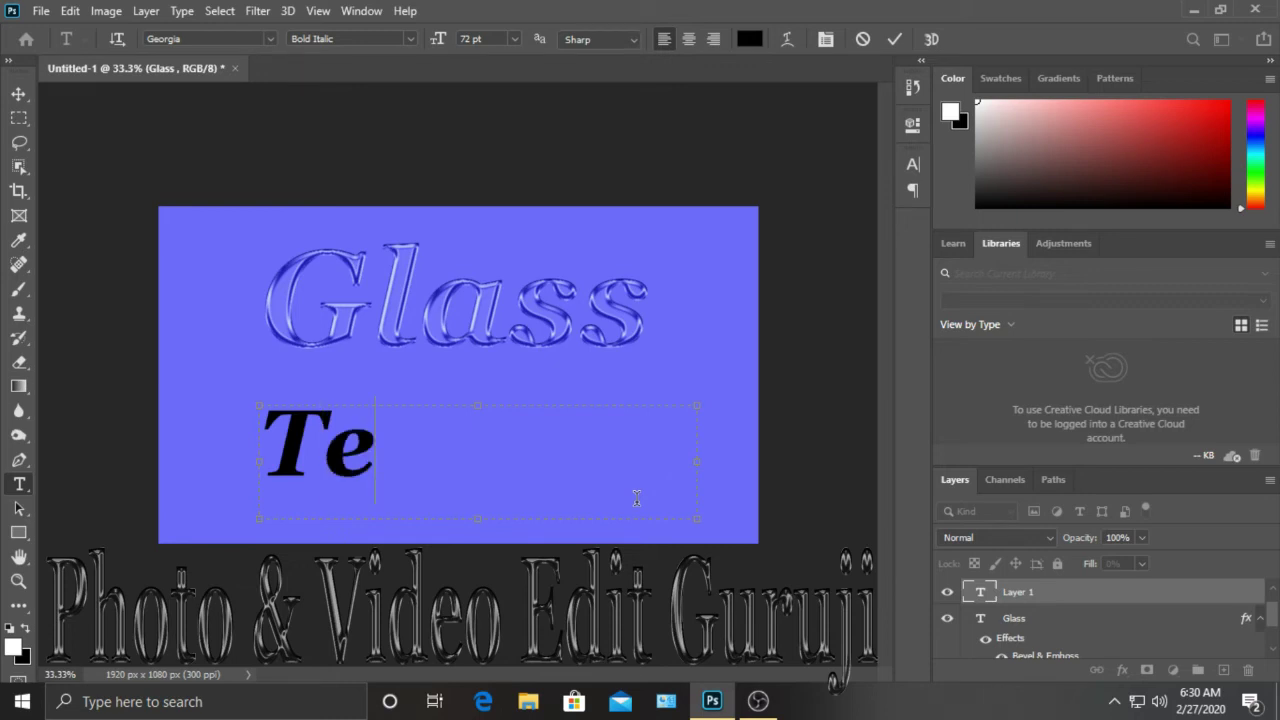
{"action": "type", "text": "xt"}
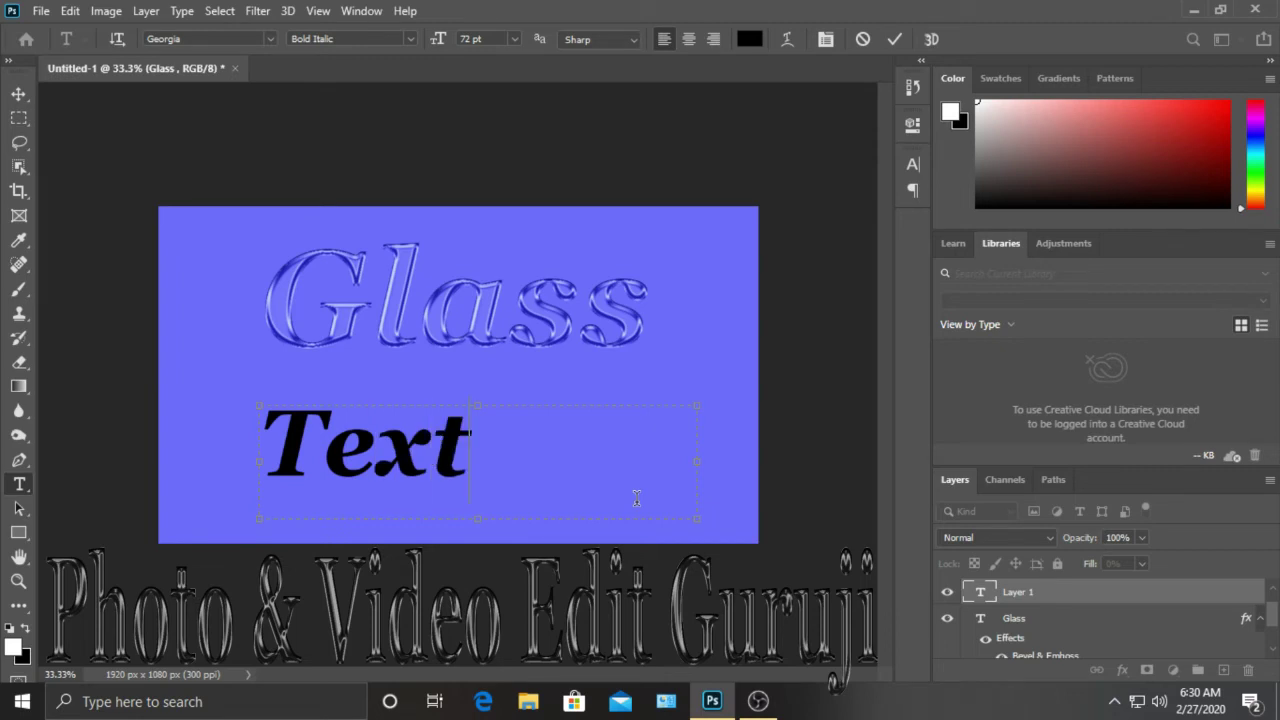
{"action": "left_click", "coordinate": [894, 39]}
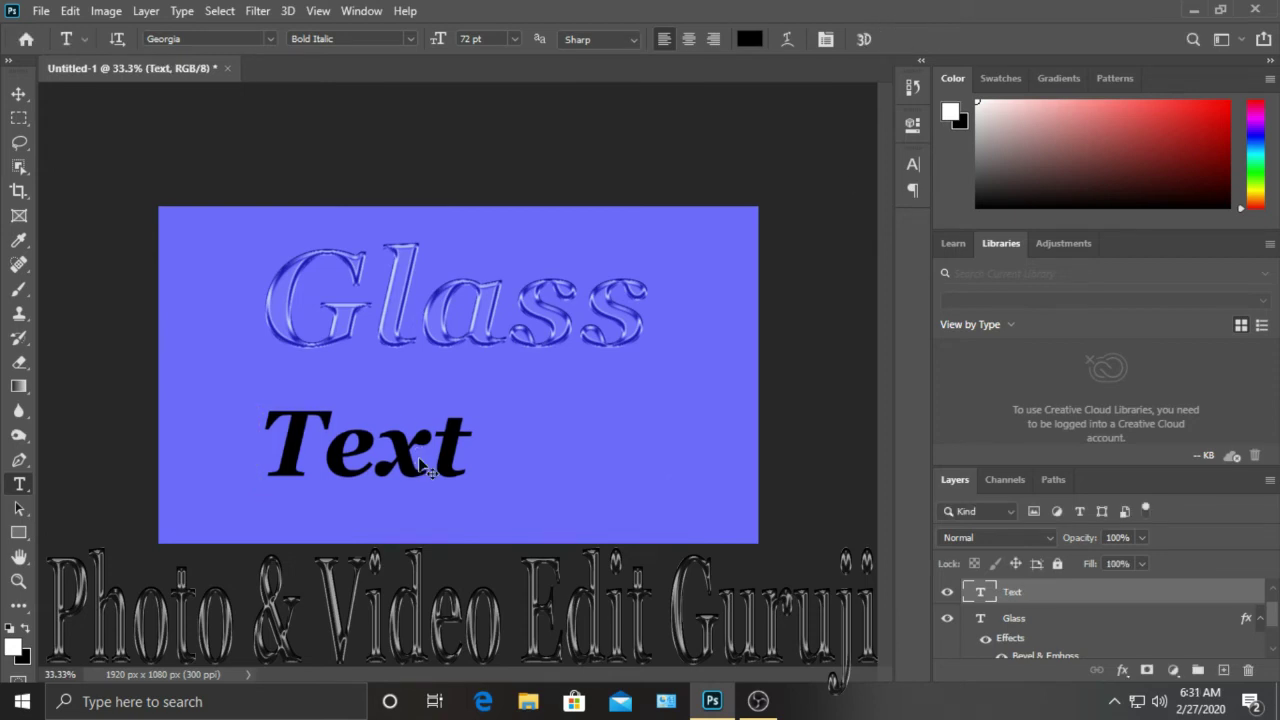
Scale the word Text proportionally to about 133%, centre it beneath Glass and commit the transform
{"action": "key", "text": "ctrl+t"}
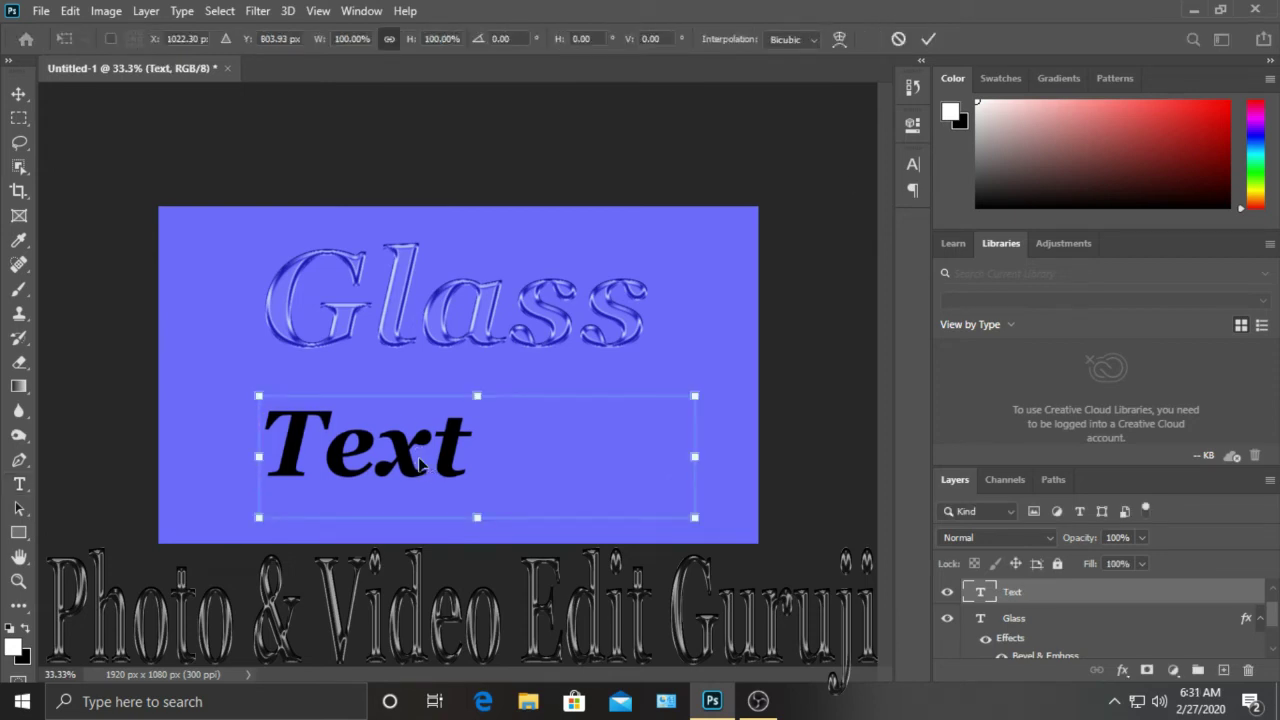
{"action": "left_click_drag", "start_coordinate": [693, 519], "coordinate": [840, 558]}
{"action": "left_click_drag", "start_coordinate": [419, 476], "coordinate": [477, 455]}
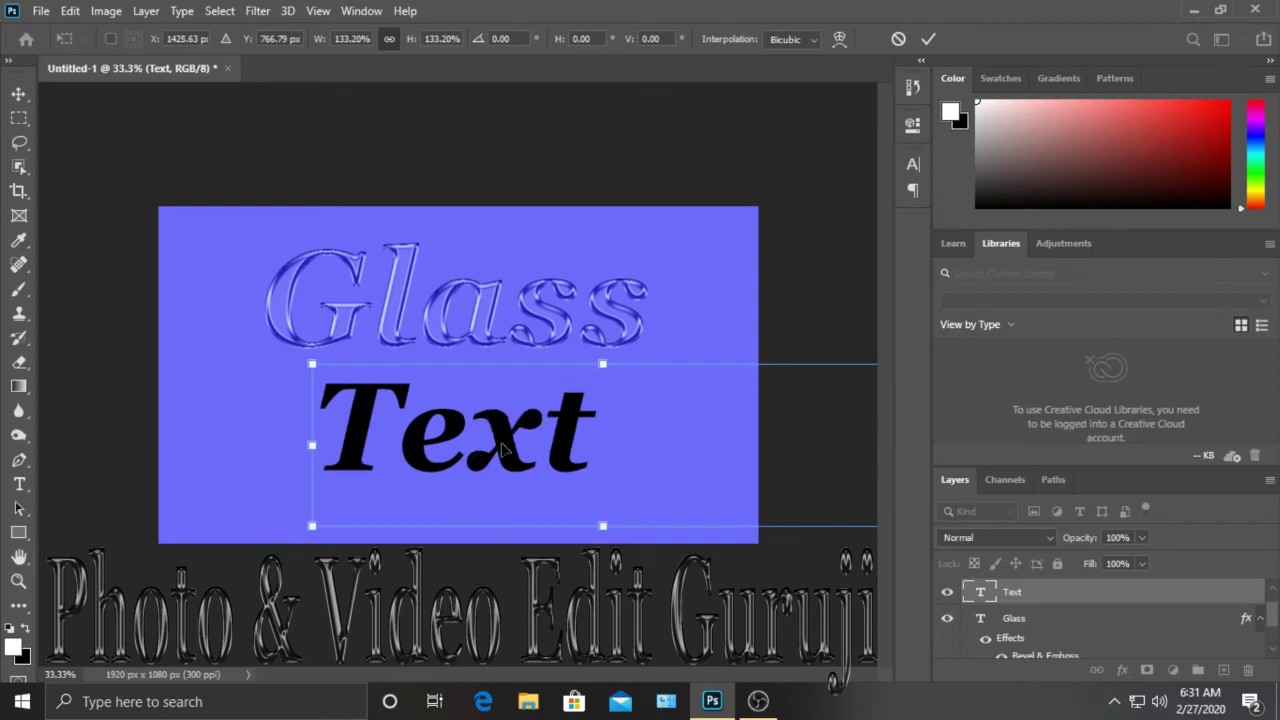
{"action": "left_click", "coordinate": [928, 38]}
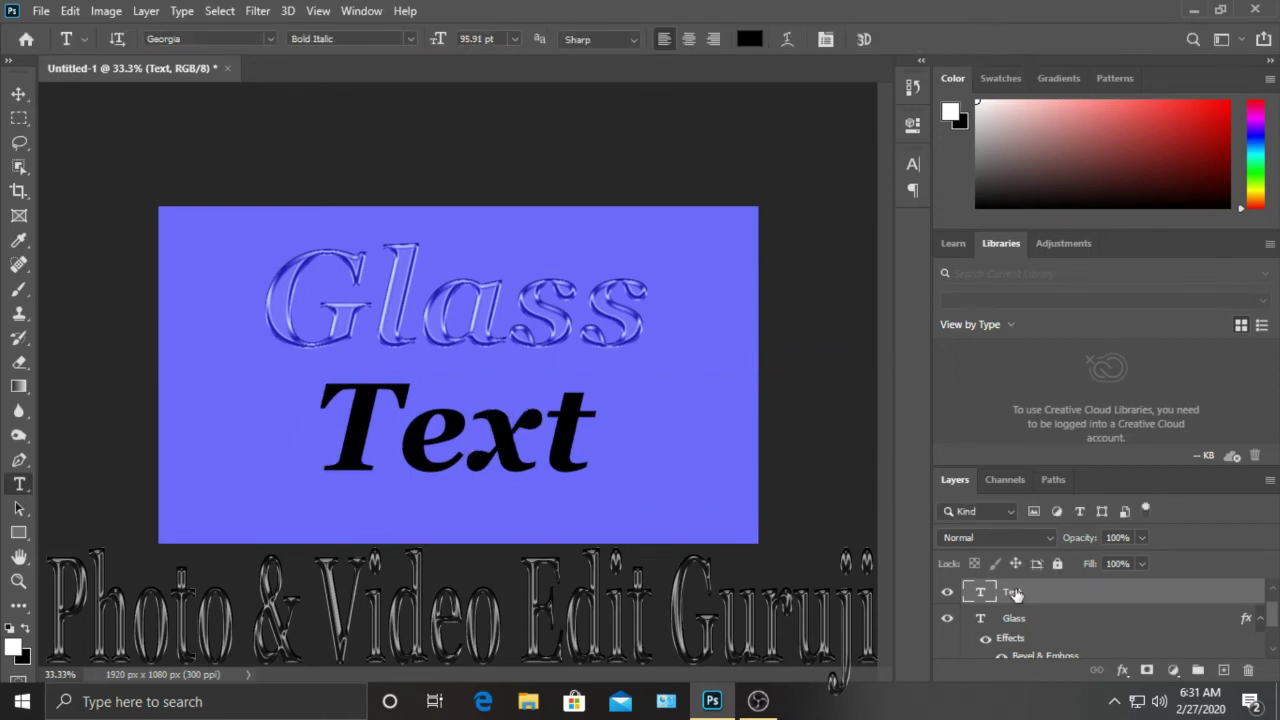
Set the Text layer's fill to 0% and enable Bevel & Emboss in its layer style
{"action": "left_click", "coordinate": [1141, 564]}
{"action": "left_click_drag", "start_coordinate": [1106, 590], "coordinate": [1041, 582]}
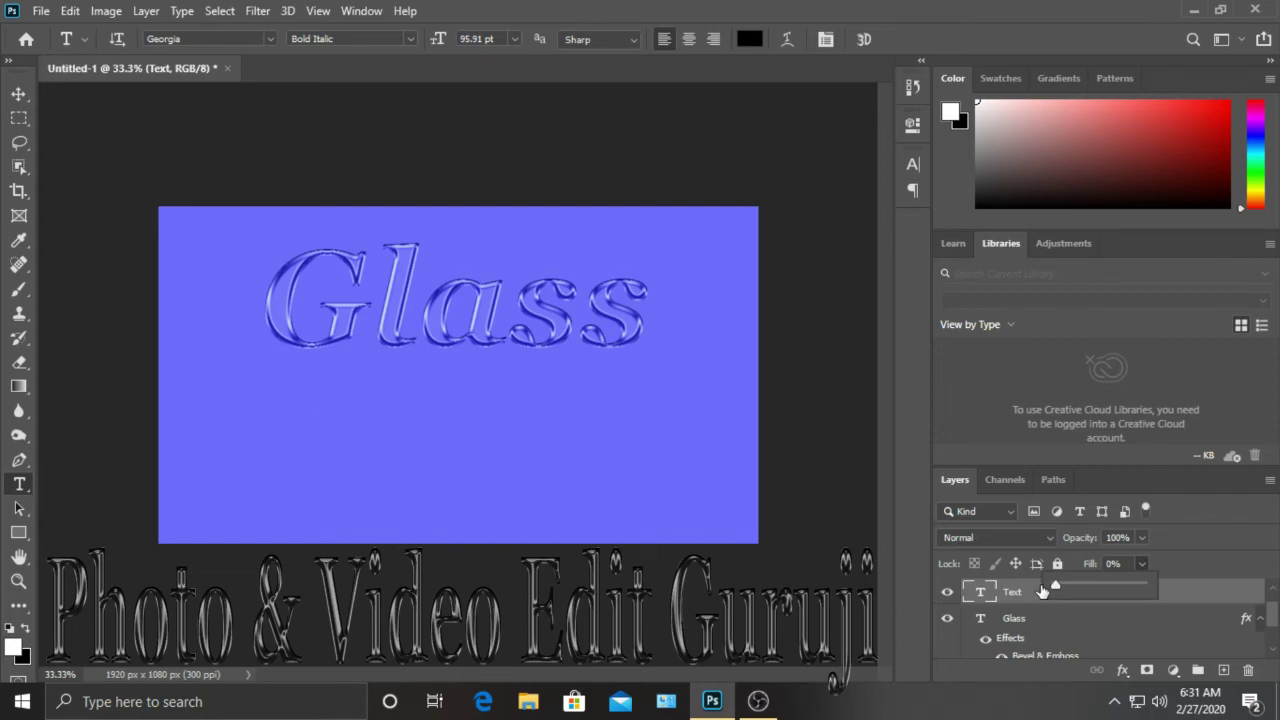
{"action": "right_click", "coordinate": [1016, 595]}
{"action": "left_click", "coordinate": [858, 34]}
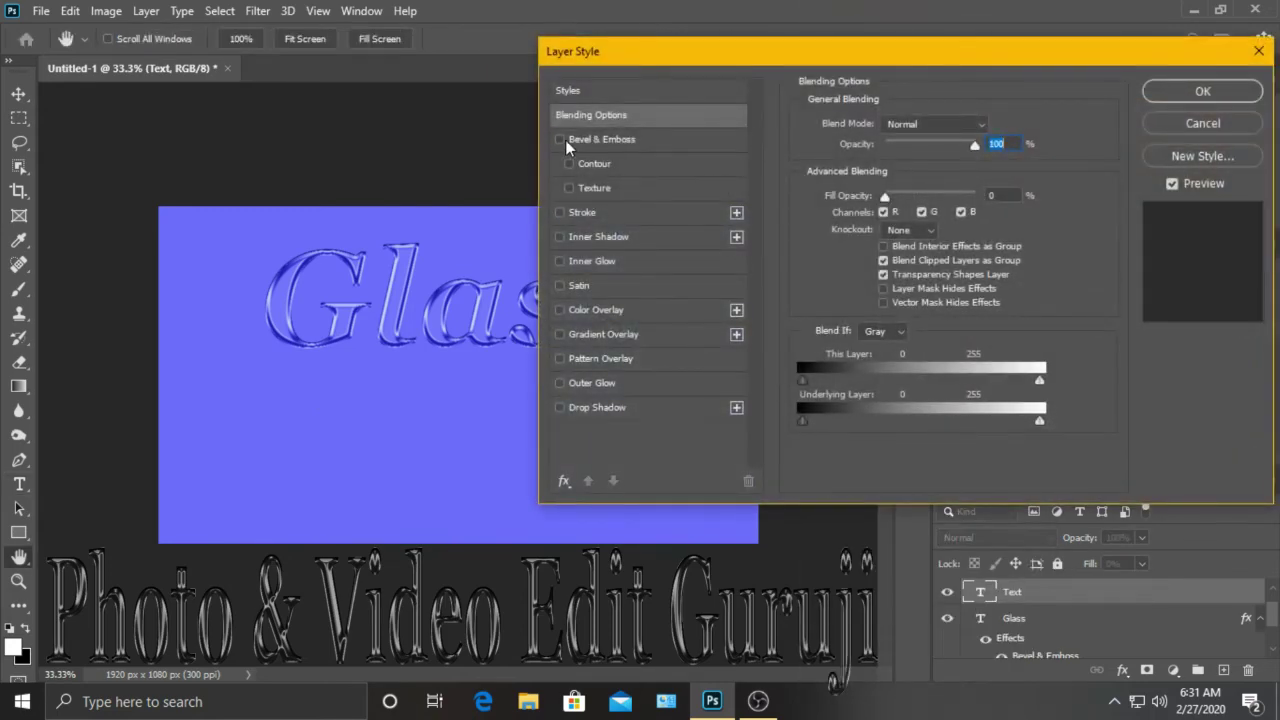
{"action": "left_click", "coordinate": [562, 140]}
{"action": "left_click", "coordinate": [581, 137]}
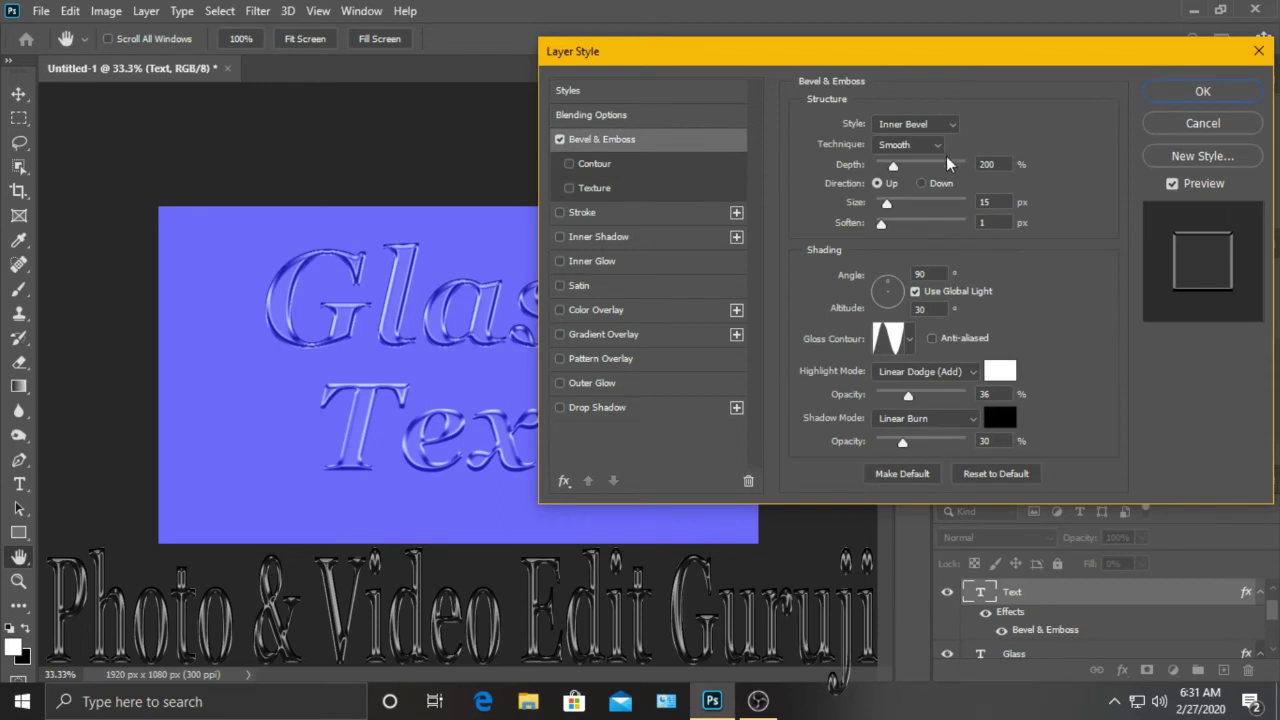
Enable the bevel's Contour and an Inner Shadow on the Text layer, leave Inner Glow off, and apply the layer style
{"action": "left_click", "coordinate": [598, 166]}
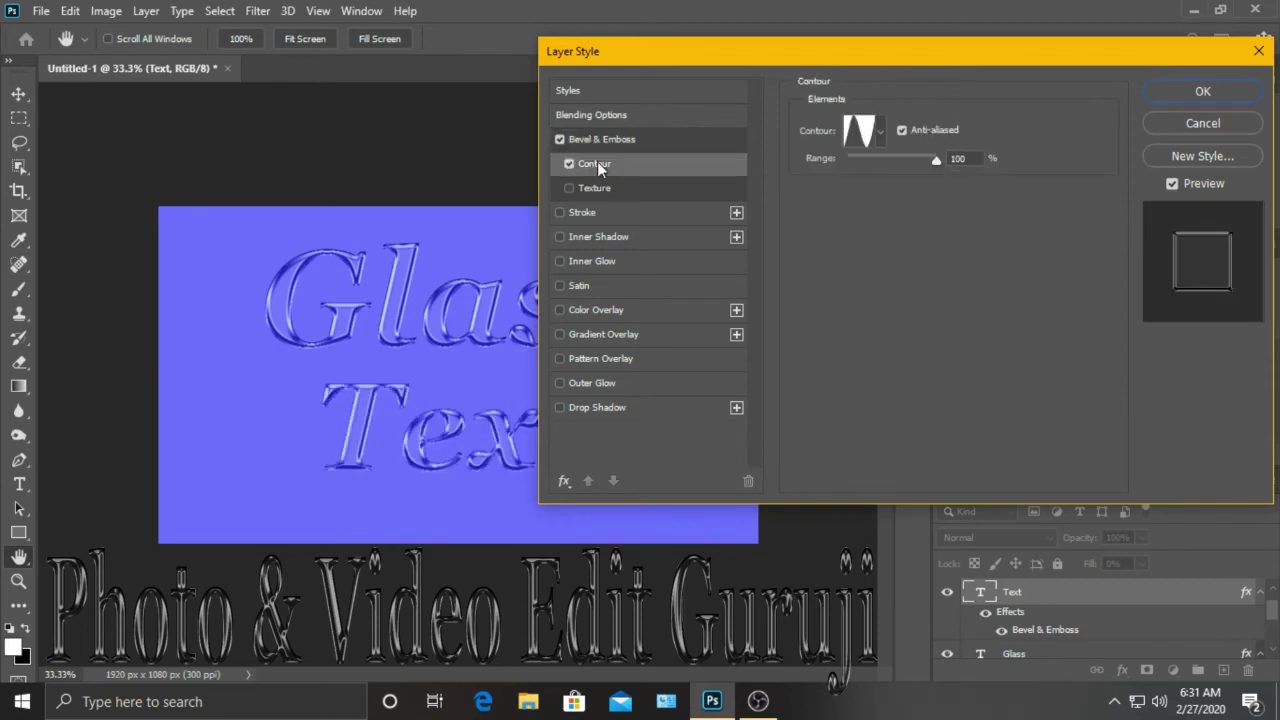
{"action": "left_click", "coordinate": [591, 236]}
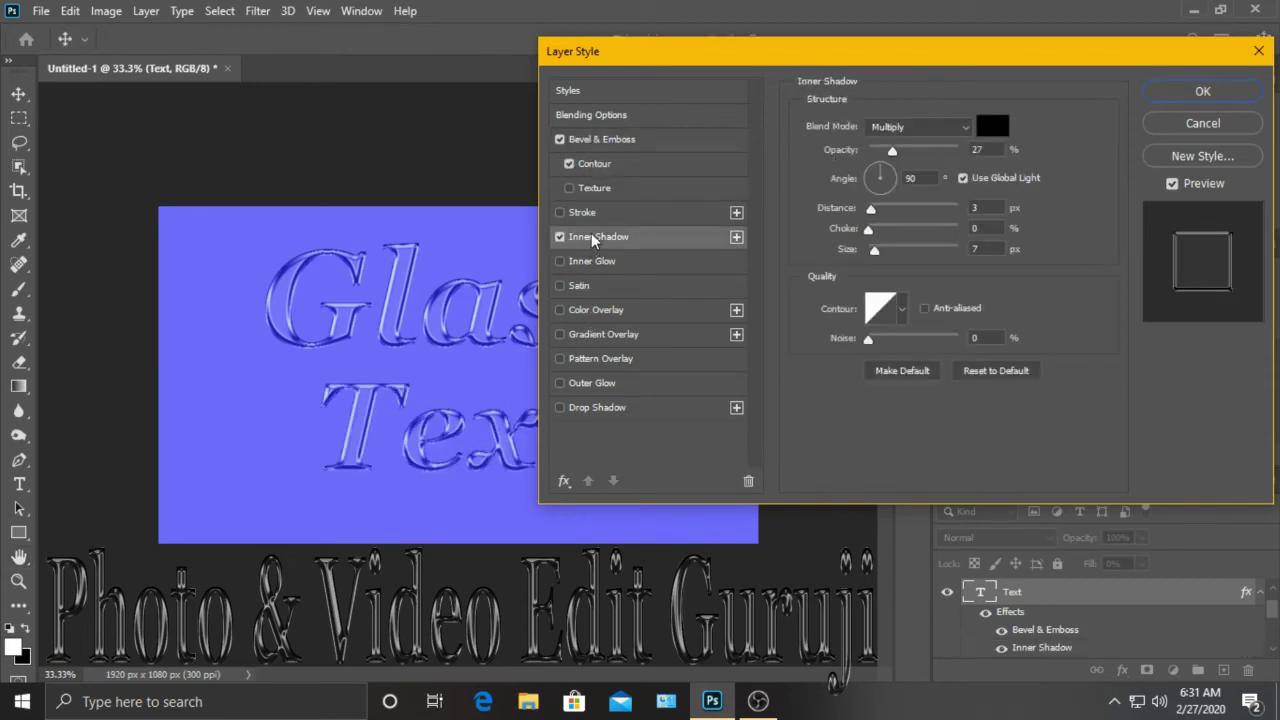
{"action": "left_click", "coordinate": [585, 261]}
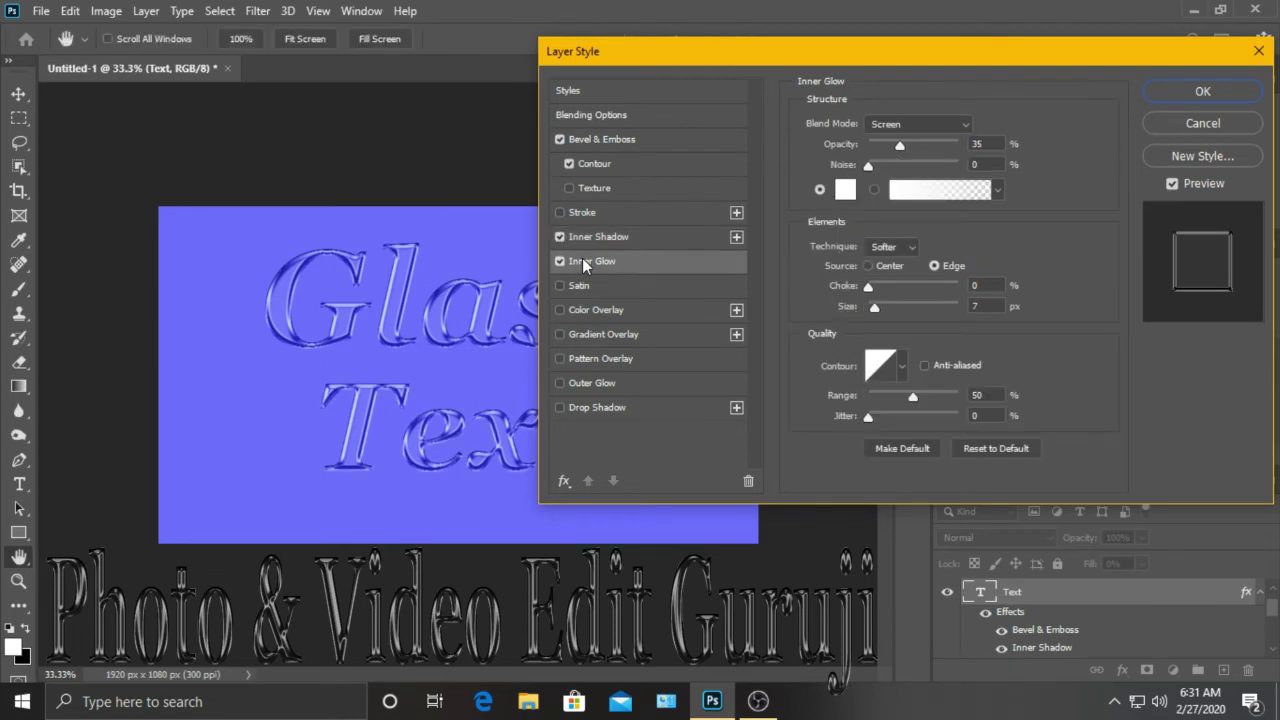
{"action": "left_click", "coordinate": [560, 262]}
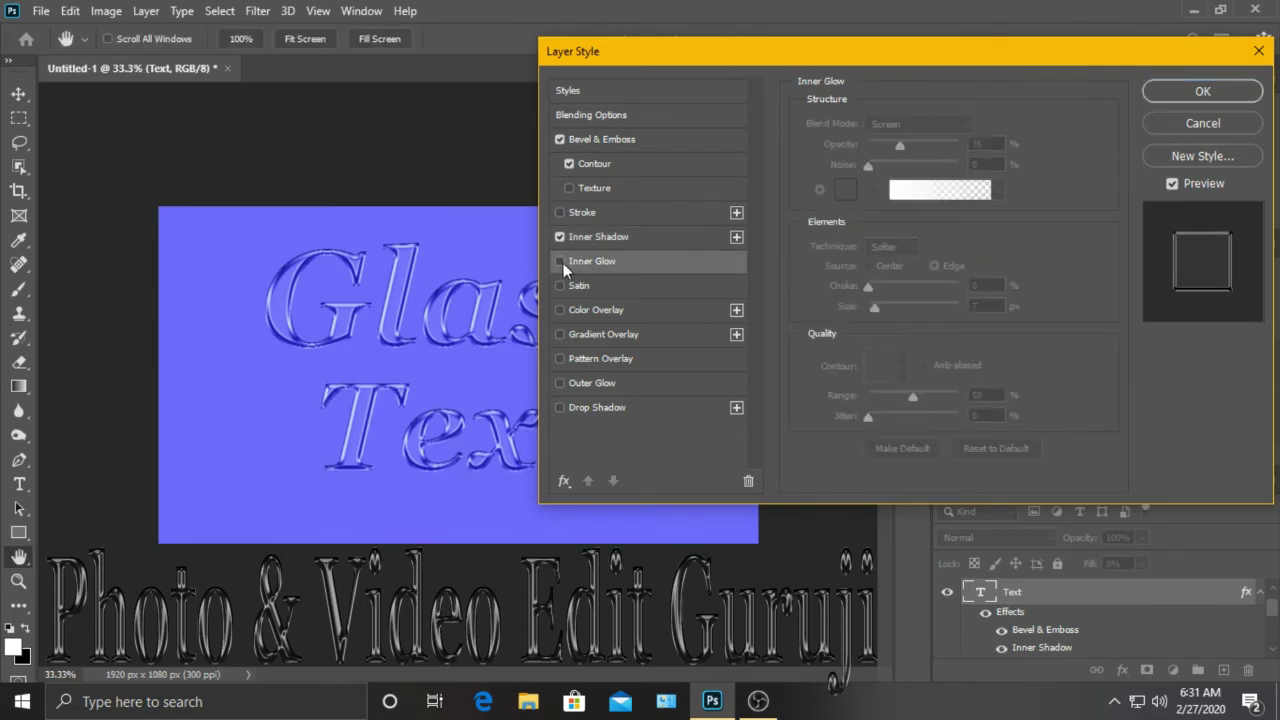
{"action": "left_click", "coordinate": [667, 236]}
{"action": "left_click", "coordinate": [1225, 95]}
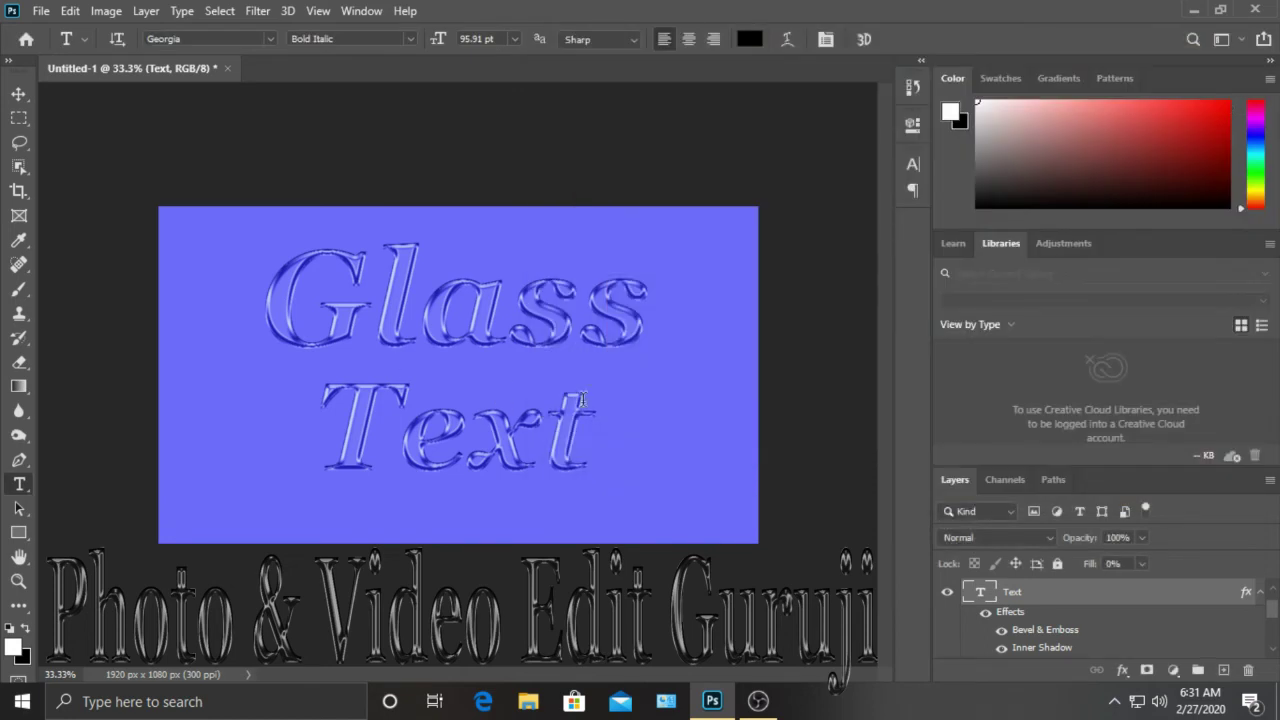
Check the glass lettering with the Color Fill 1 background hidden and shown again
{"action": "scroll", "coordinate": [1040, 628], "scroll_direction": "down", "scroll_amount": 2}
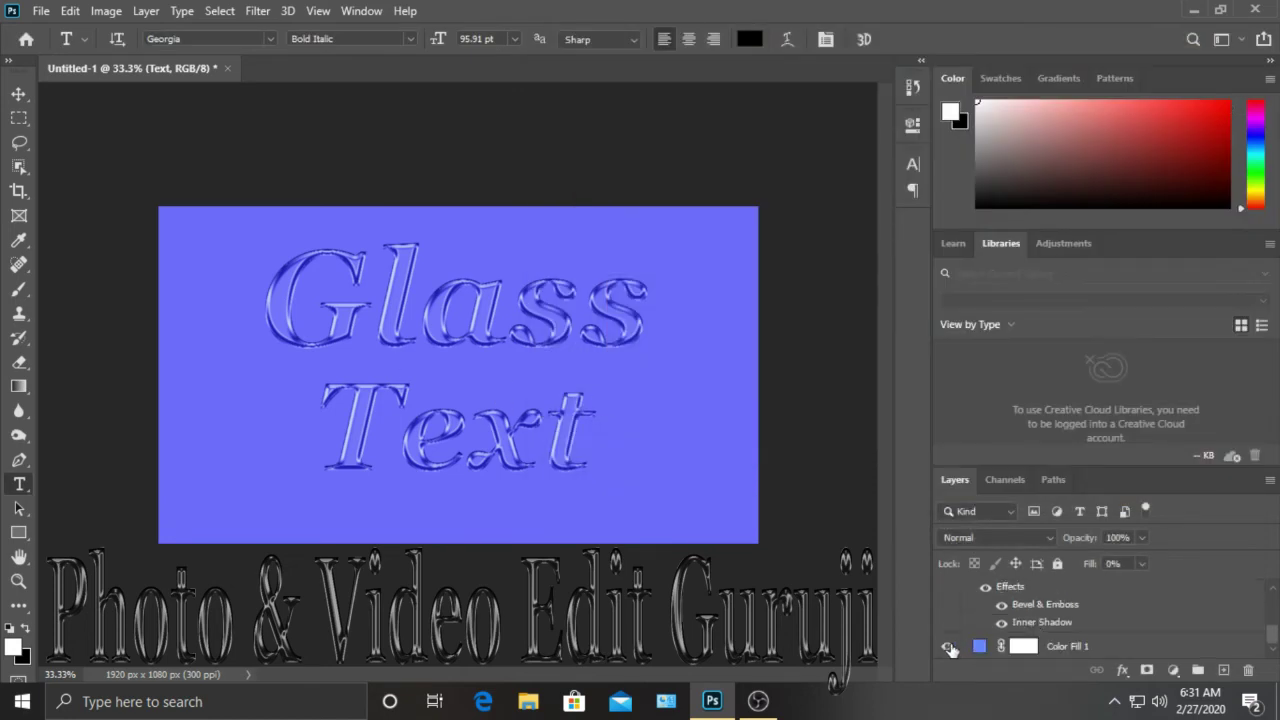
{"action": "left_click", "coordinate": [947, 647]}
{"action": "left_click", "coordinate": [947, 647]}
{"action": "scroll", "coordinate": [1100, 630], "scroll_direction": "up", "scroll_amount": 3}
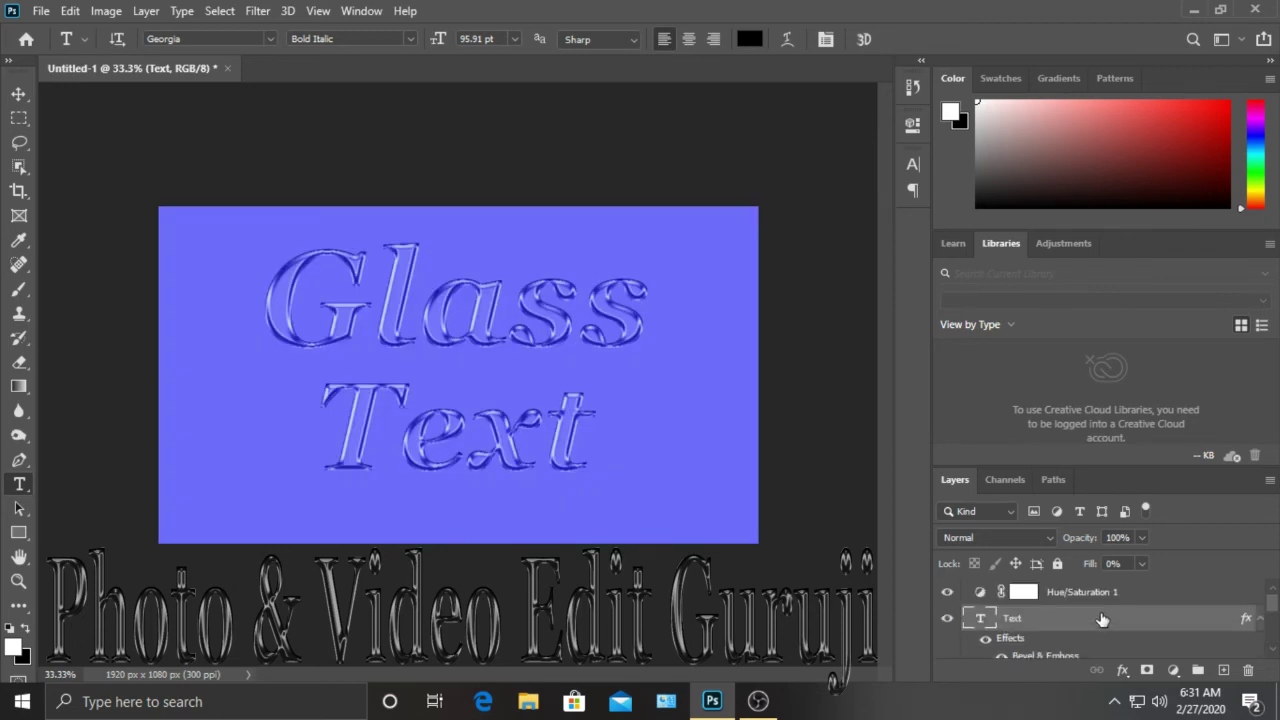
{"action": "left_click", "coordinate": [41, 11]}
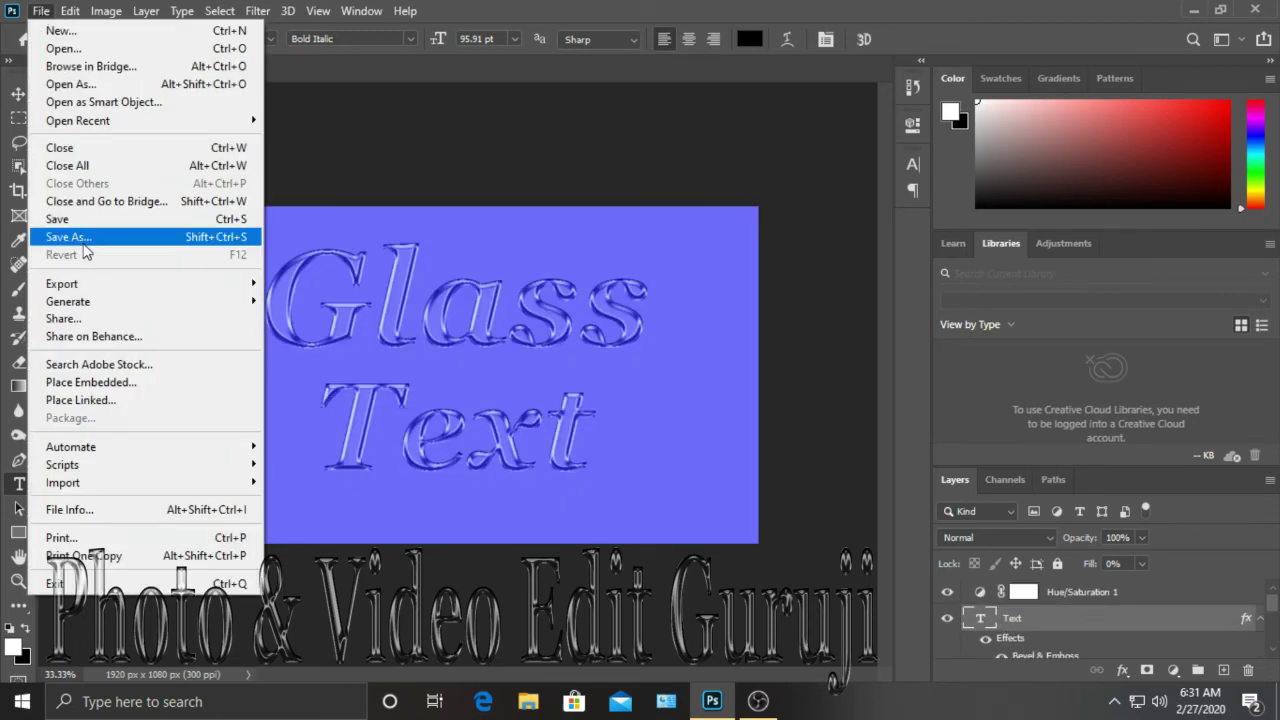
{"action": "left_click", "coordinate": [857, 10]}
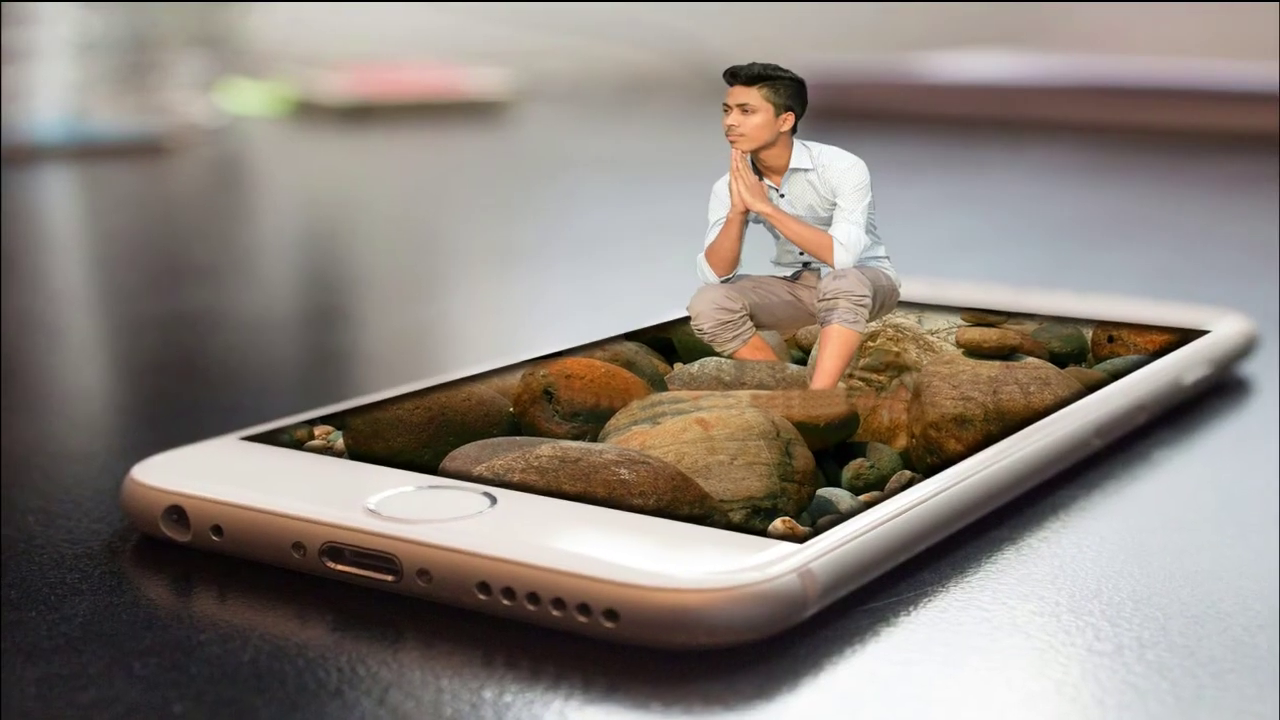